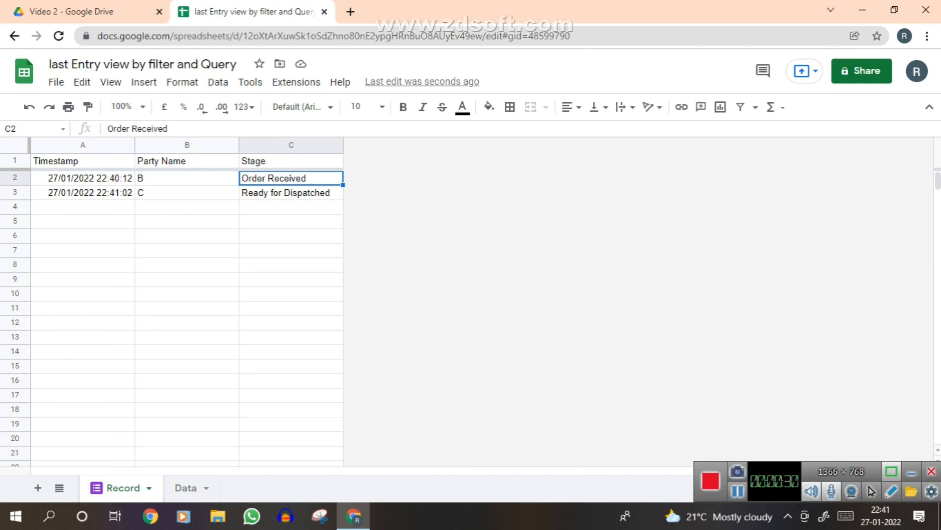
# Step: Add a record in row 4 of the Record sheet with party name B and stage Dispatched
pyautogui.click(291, 193)
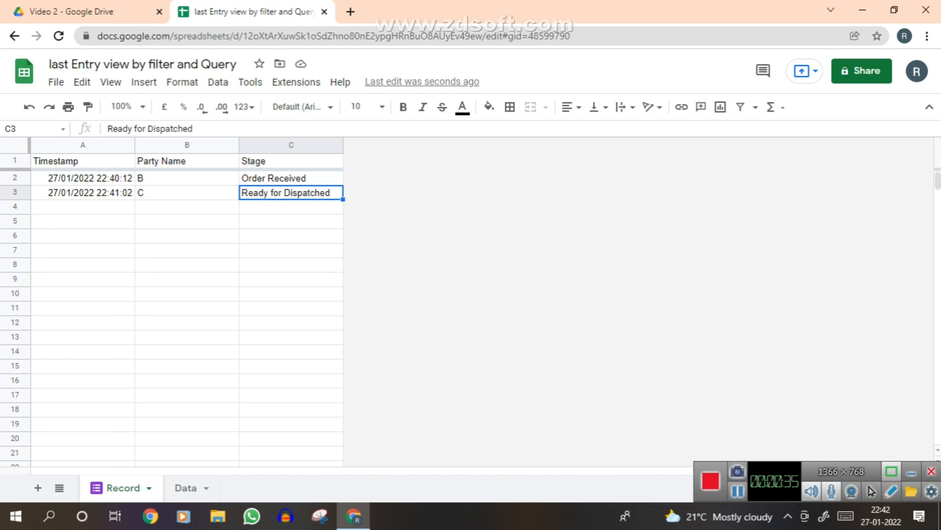
pyautogui.click(291, 207)
pyautogui.click(186, 207)
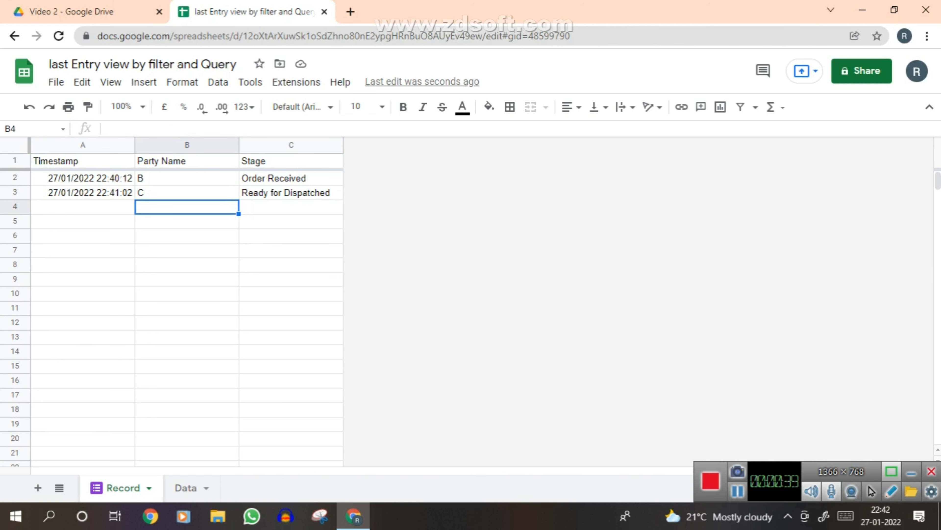
pyautogui.write('B')
pyautogui.press('Tab')
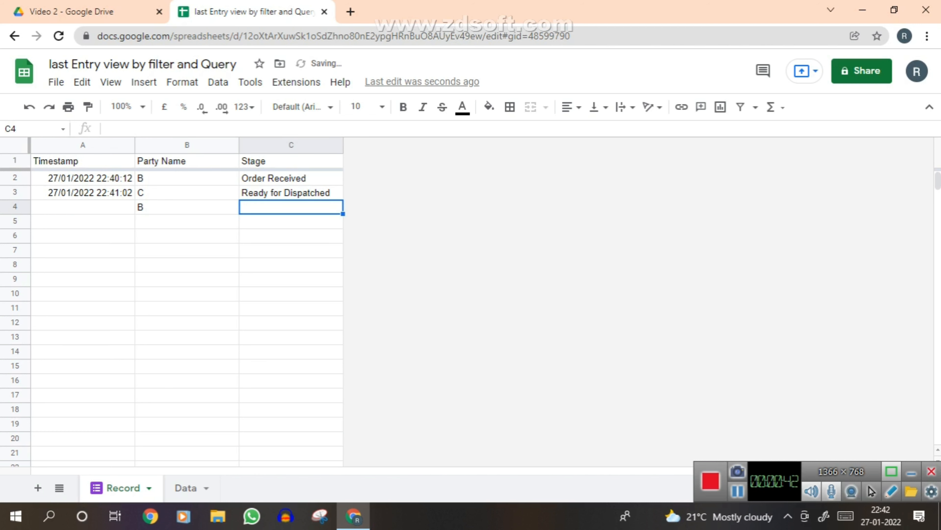
pyautogui.write('Dispatc')
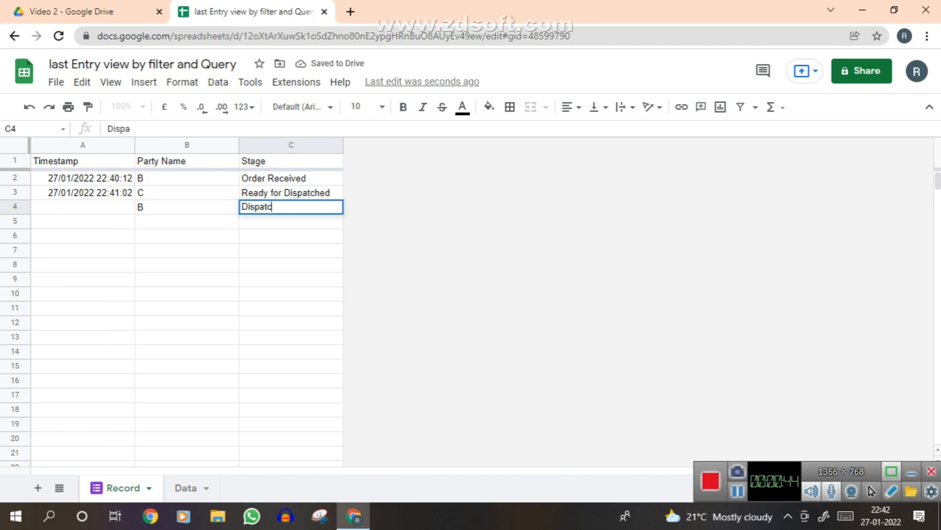
pyautogui.write('hed')
pyautogui.press('Return')
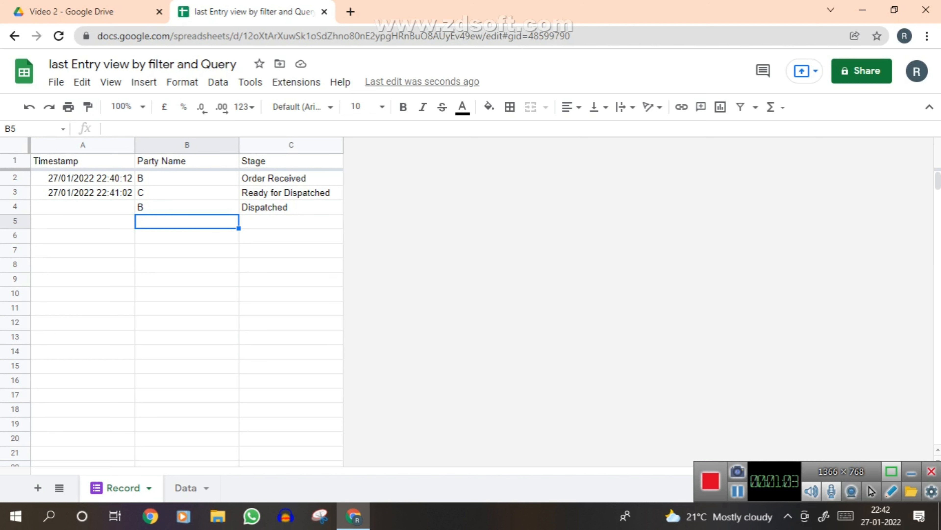
# Step: Compare the two entries for party B and their stages in rows 2 and 4 of the Record sheet
pyautogui.click(912, 472)
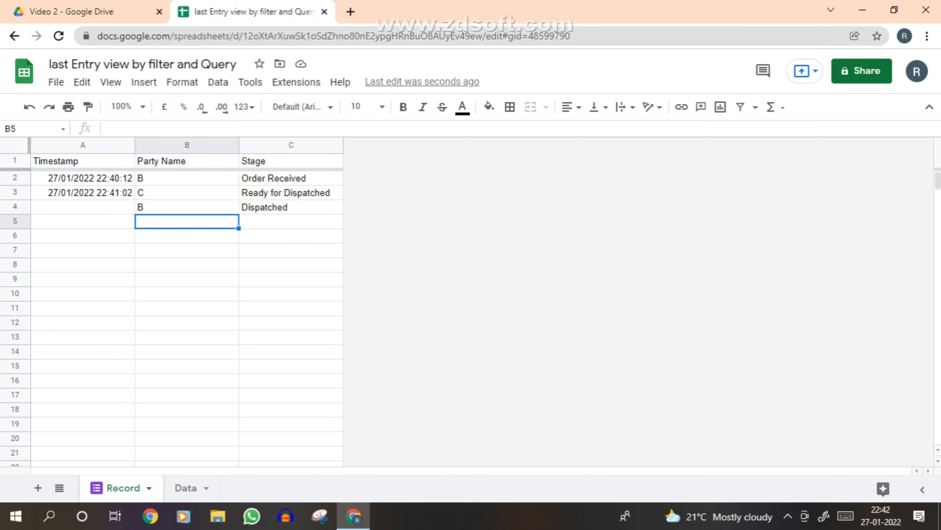
pyautogui.click(187, 178)
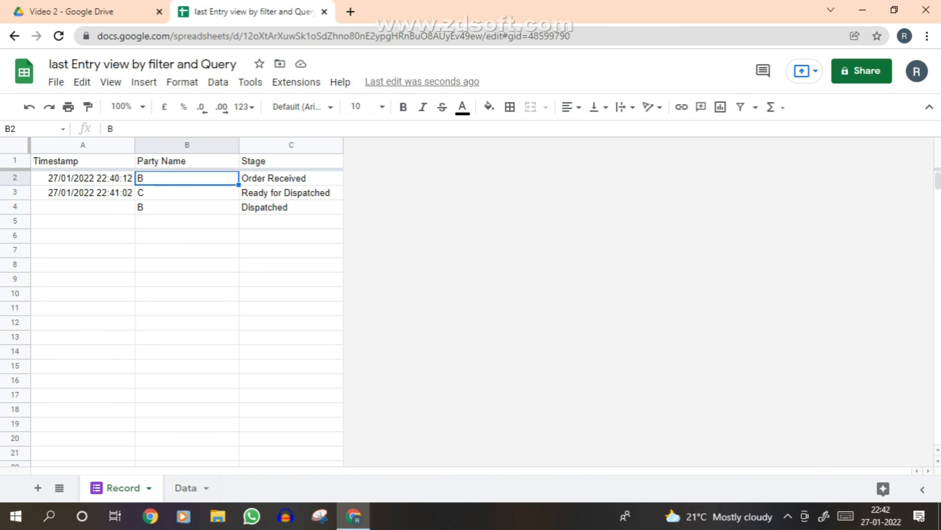
pyautogui.hotkey('shift', 'space')
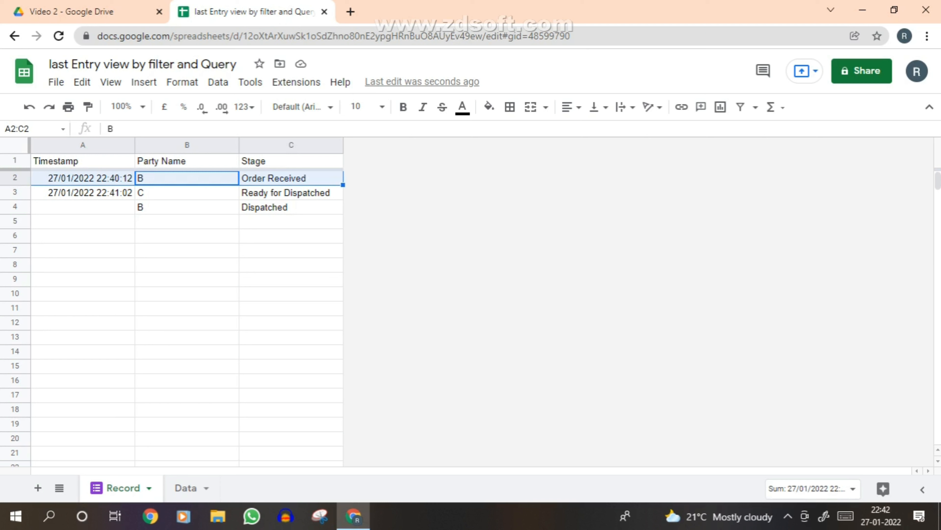
pyautogui.click(186, 178)
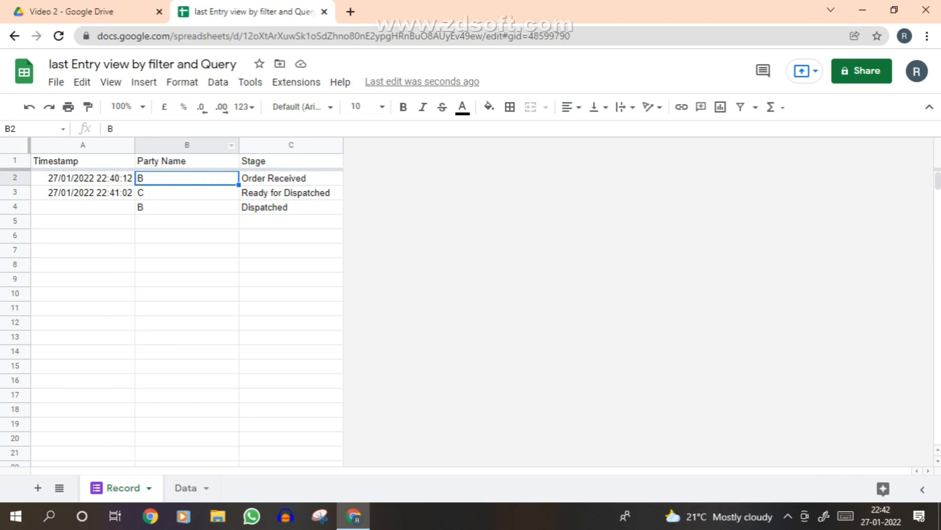
pyautogui.click(291, 178)
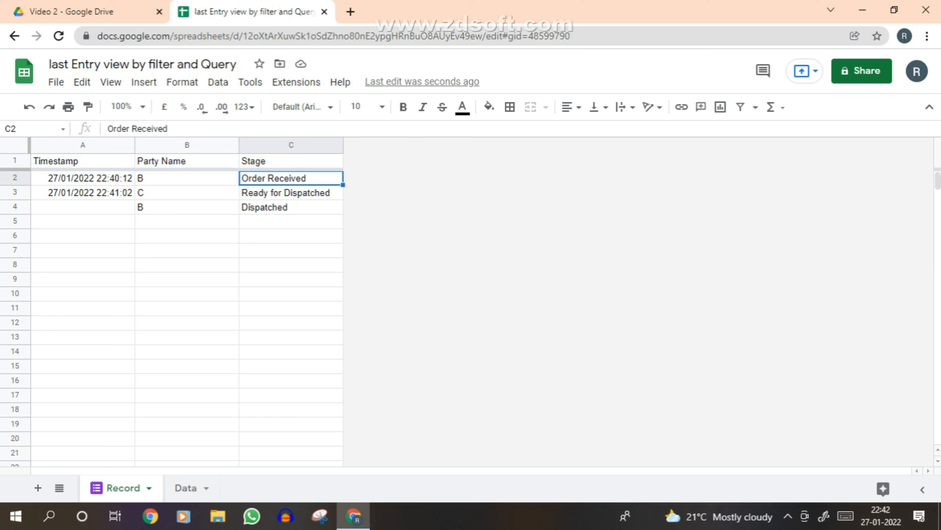
pyautogui.click(187, 208)
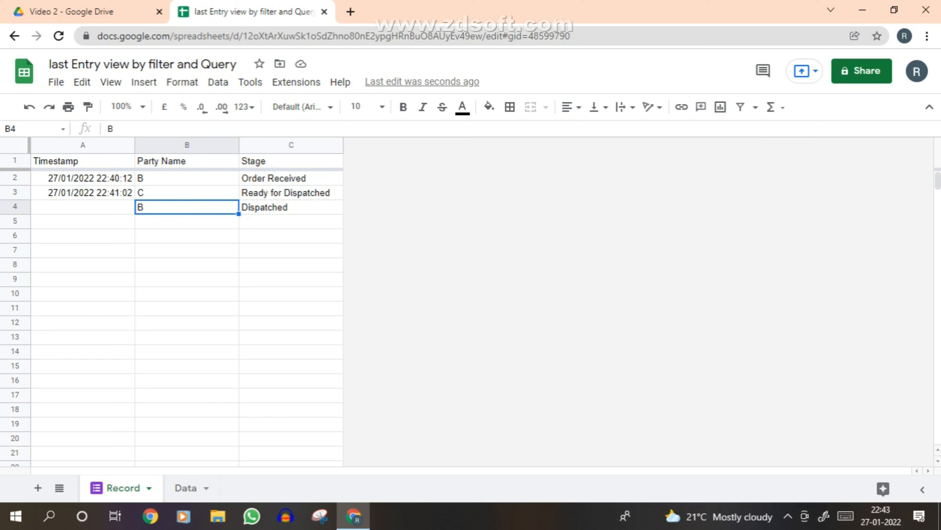
# Step: Open party E's update link in the Data sheet, submit the stage Order Received, and return to check E's row
pyautogui.click(186, 488)
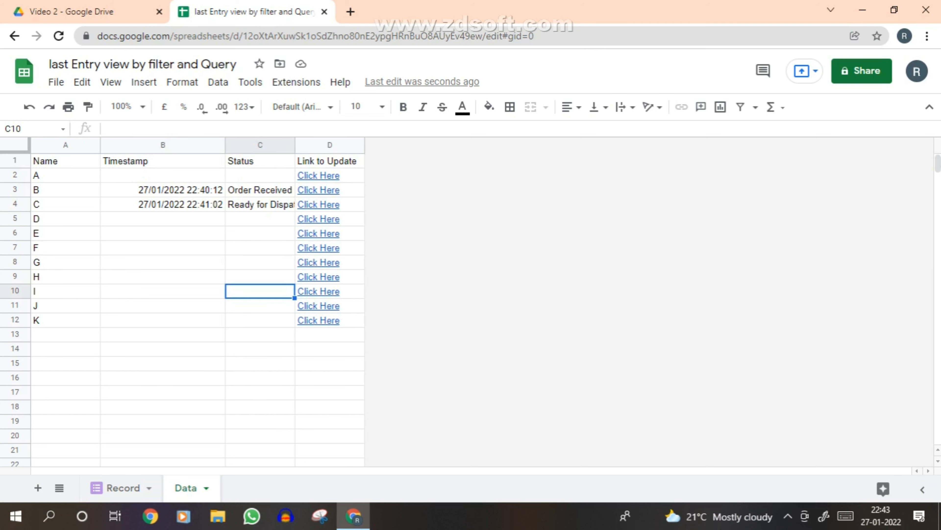
pyautogui.click(326, 233)
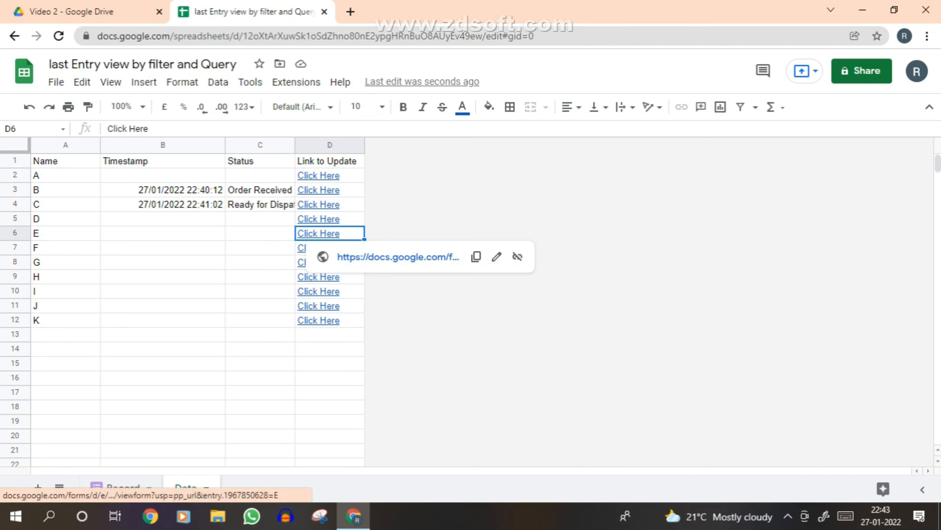
pyautogui.click(371, 256)
pyautogui.click(256, 12)
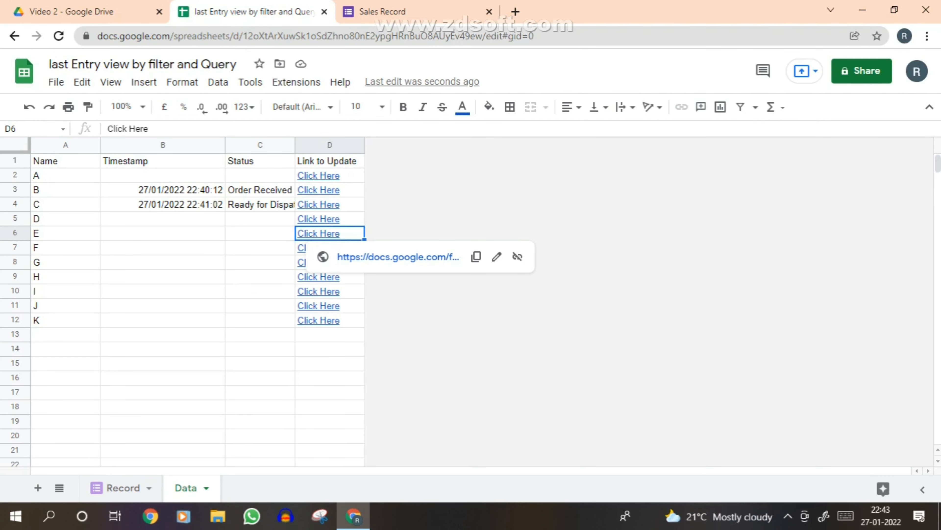
pyautogui.click(408, 11)
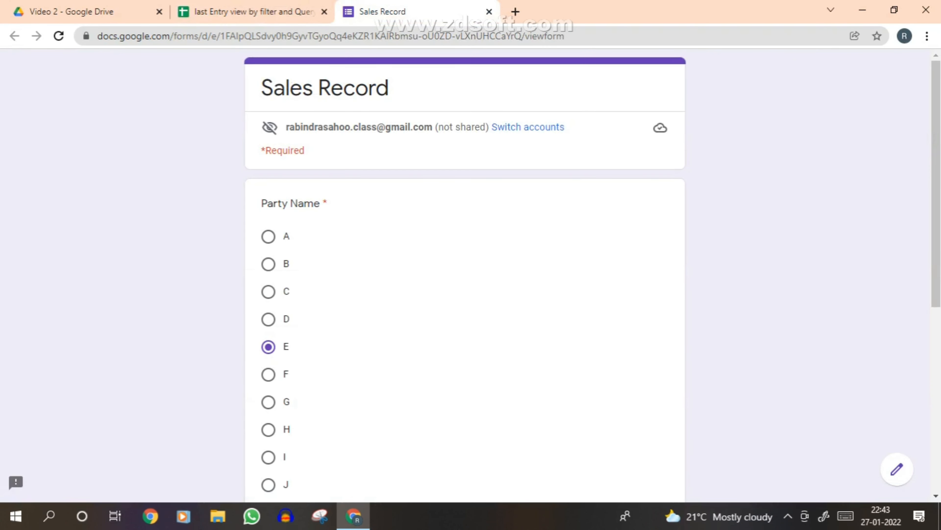
pyautogui.scroll(-9, 464, 276)
pyautogui.click(269, 273)
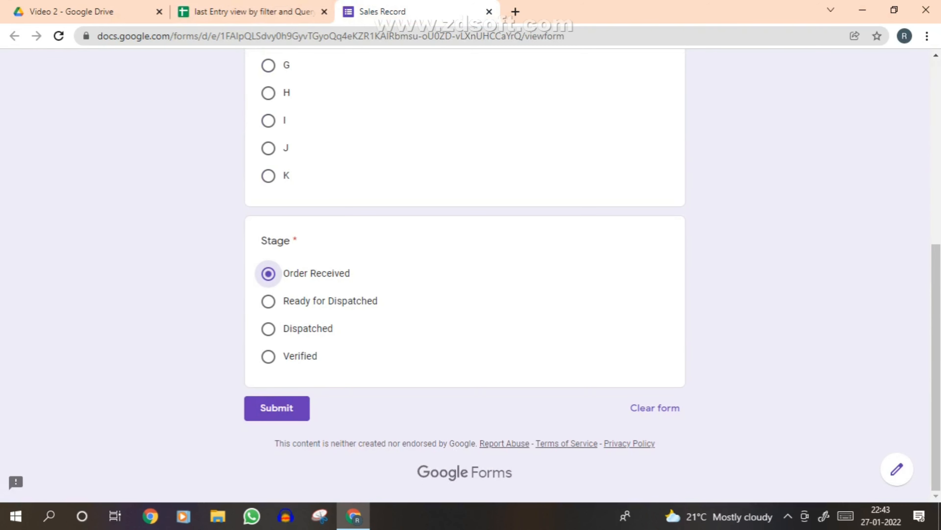
pyautogui.click(277, 407)
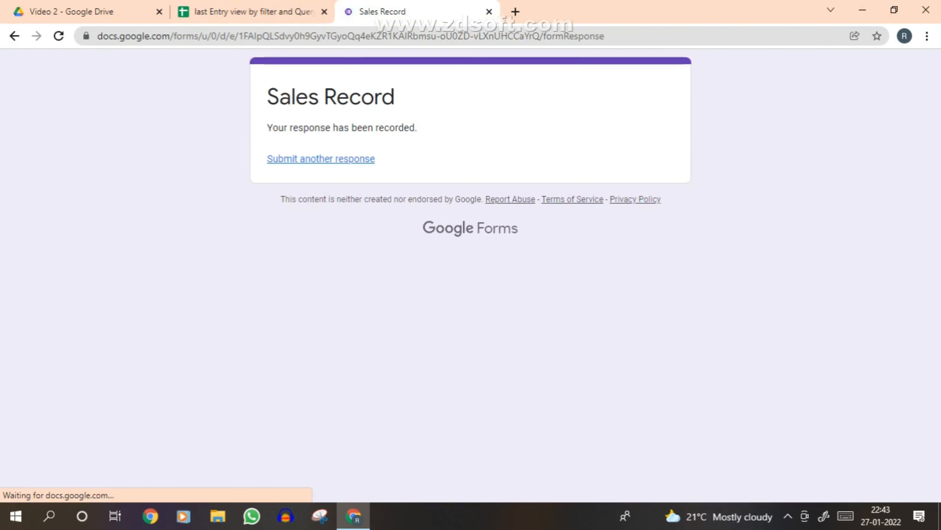
pyautogui.click(252, 11)
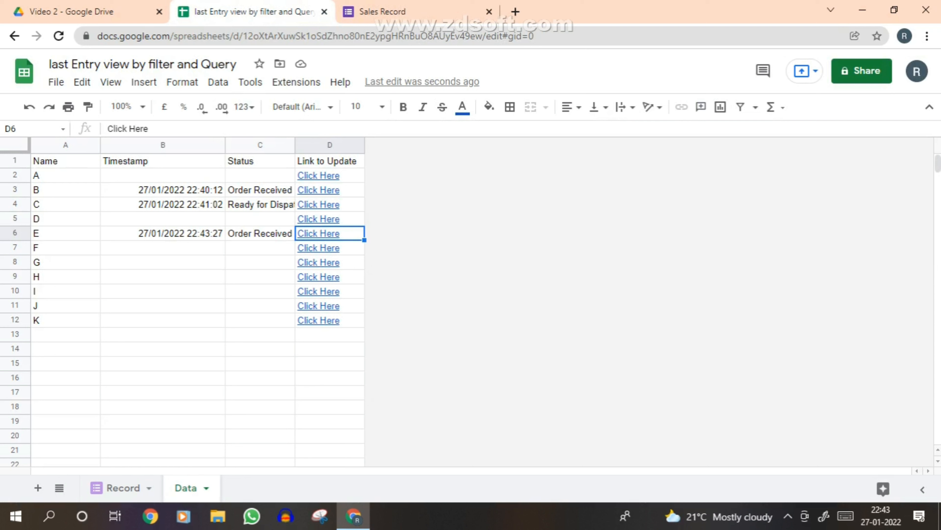
pyautogui.click(163, 233)
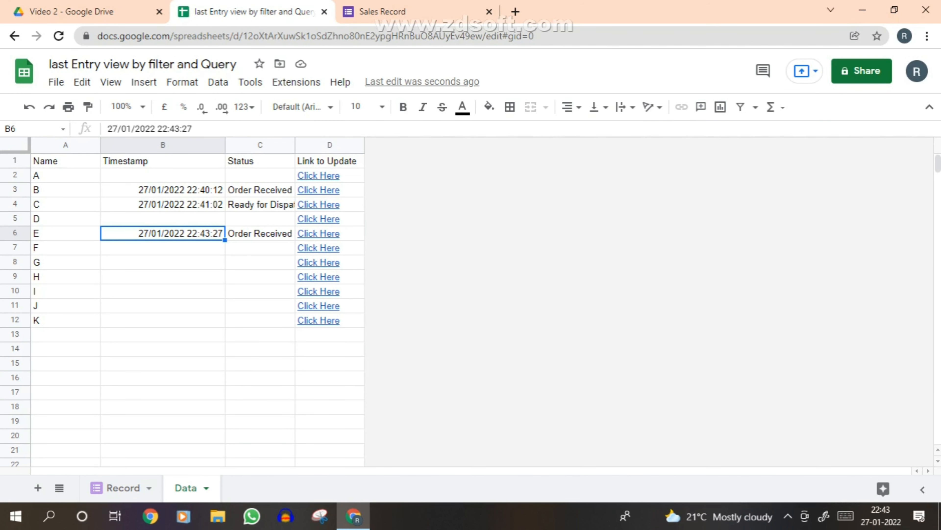
# Step: Submit the stage Ready for Dispatched through party E's update link and return to check its status in the Data sheet
pyautogui.click(319, 233)
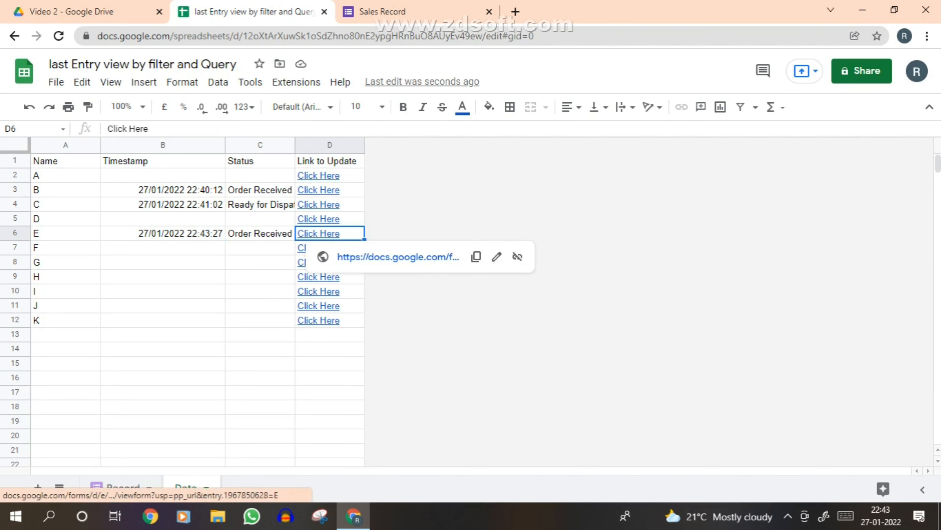
pyautogui.click(356, 257)
pyautogui.click(654, 12)
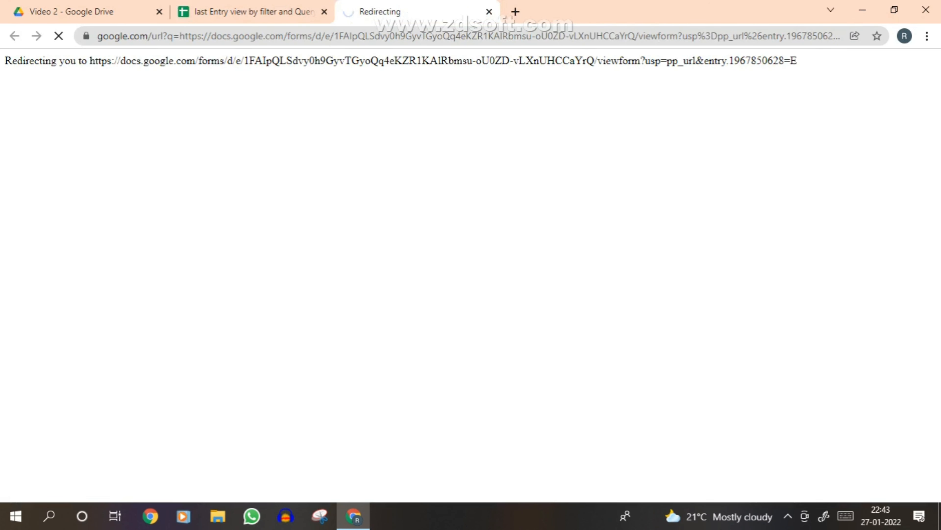
pyautogui.scroll(-5, 465, 276)
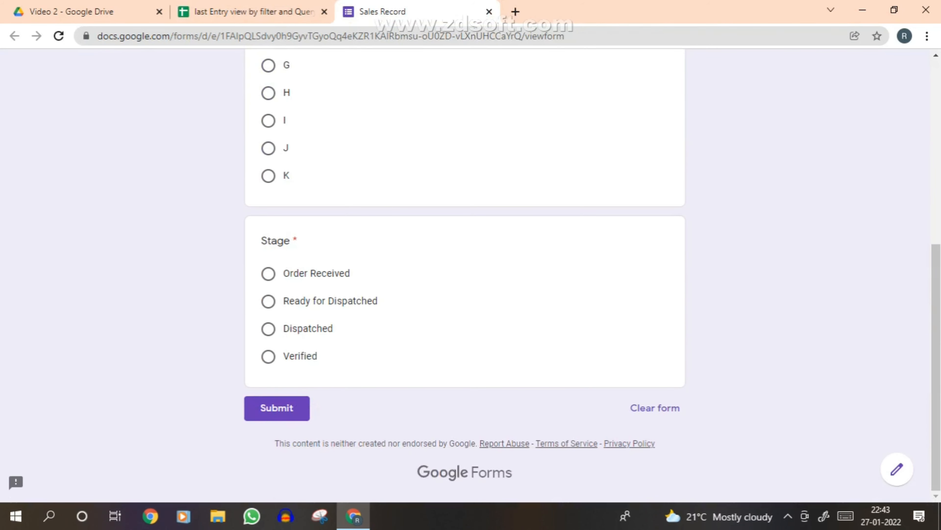
pyautogui.click(268, 301)
pyautogui.click(276, 408)
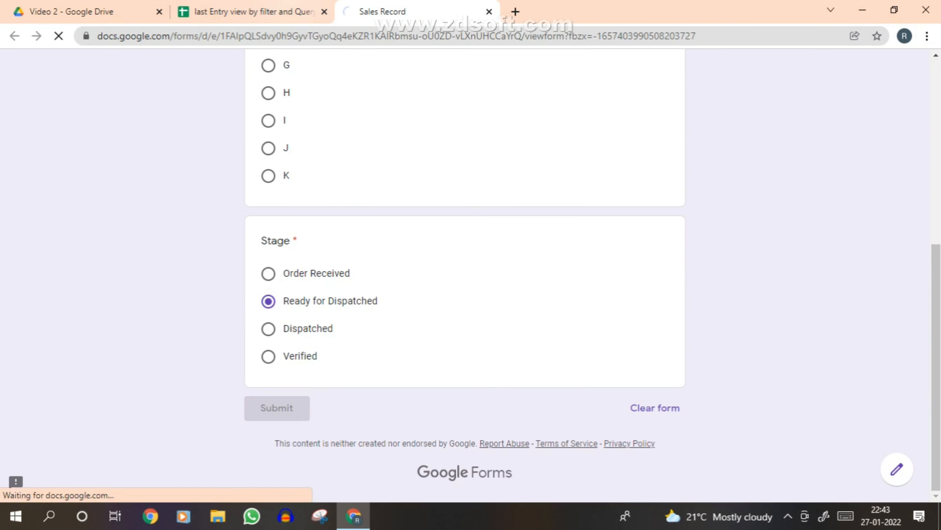
pyautogui.click(250, 12)
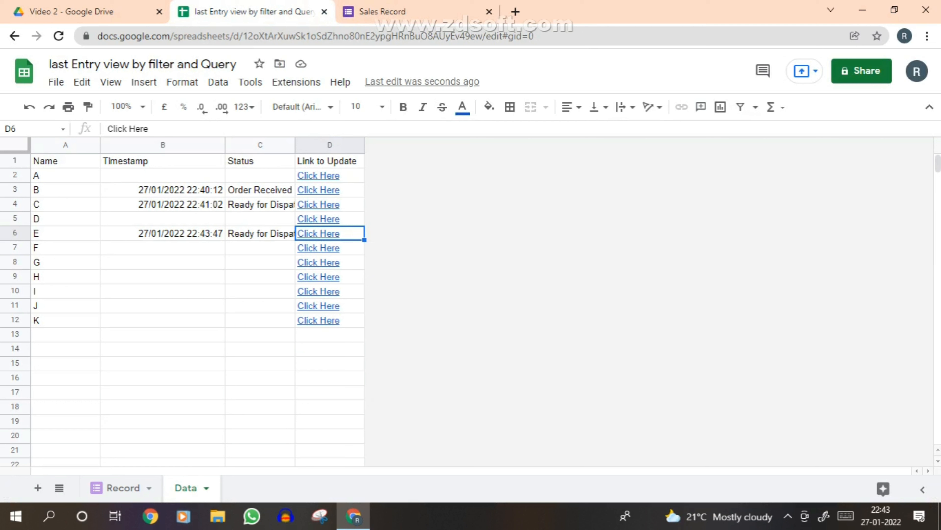
pyautogui.click(261, 234)
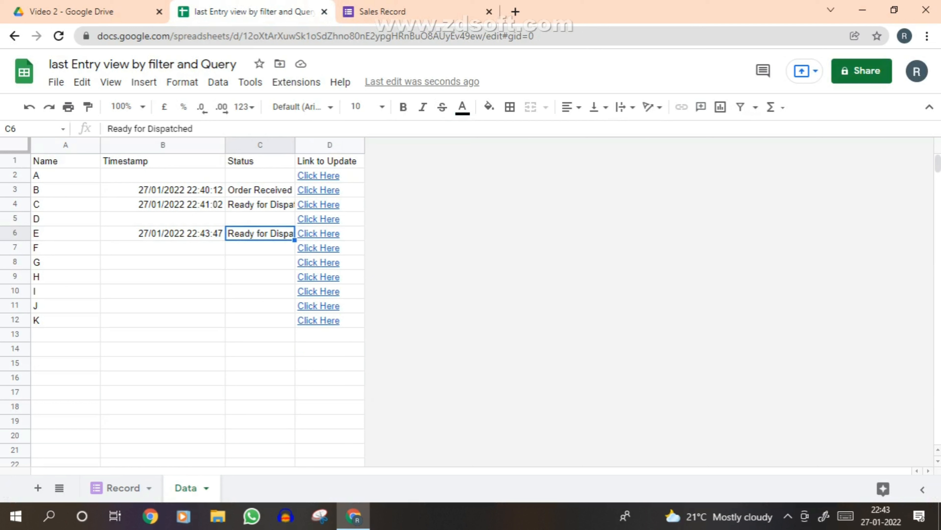
# Step: Submit the stage Dispatched through party E's update link and return to the Data sheet
pyautogui.click(318, 233)
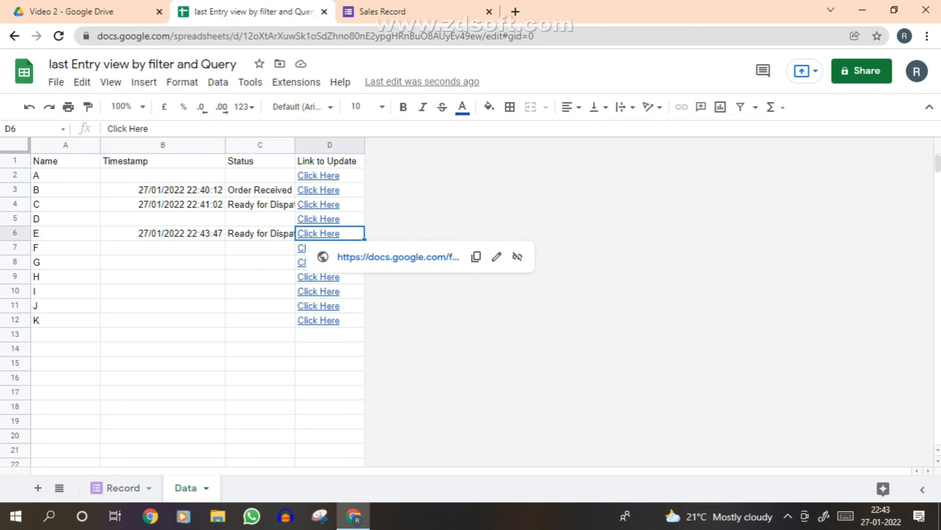
pyautogui.click(398, 257)
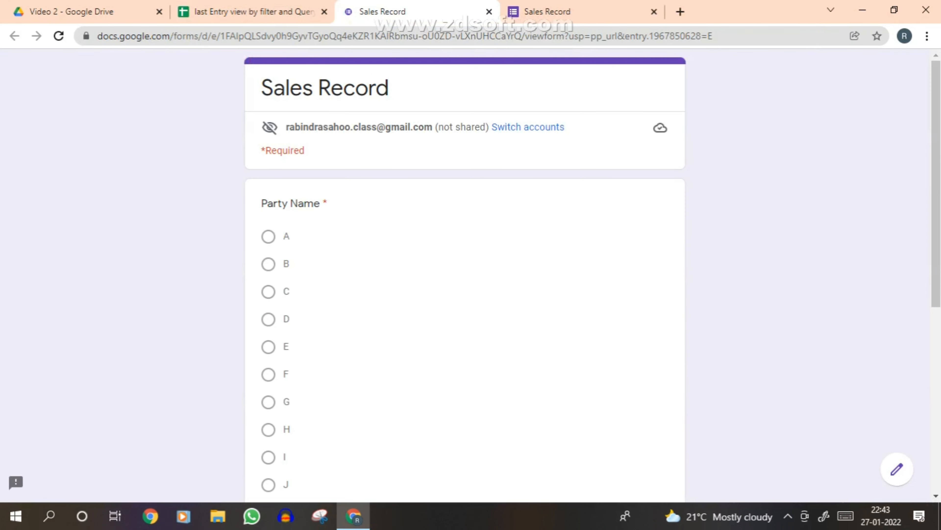
pyautogui.scroll(-4, 465, 275)
pyautogui.scroll(-4, 465, 275)
pyautogui.click(268, 329)
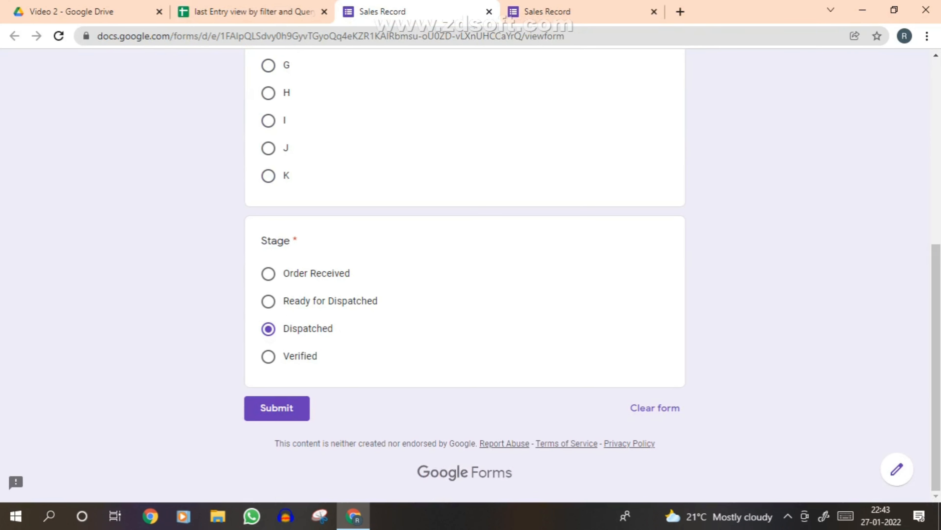
pyautogui.click(276, 408)
pyautogui.click(273, 12)
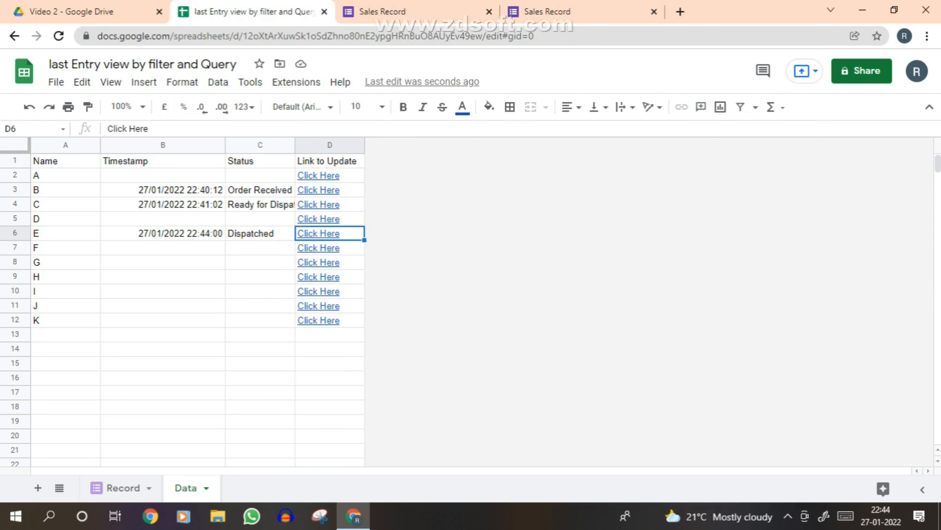
# Step: Examine the timestamp and status shown for party E in row 6 of the Data sheet
pyautogui.click(260, 233)
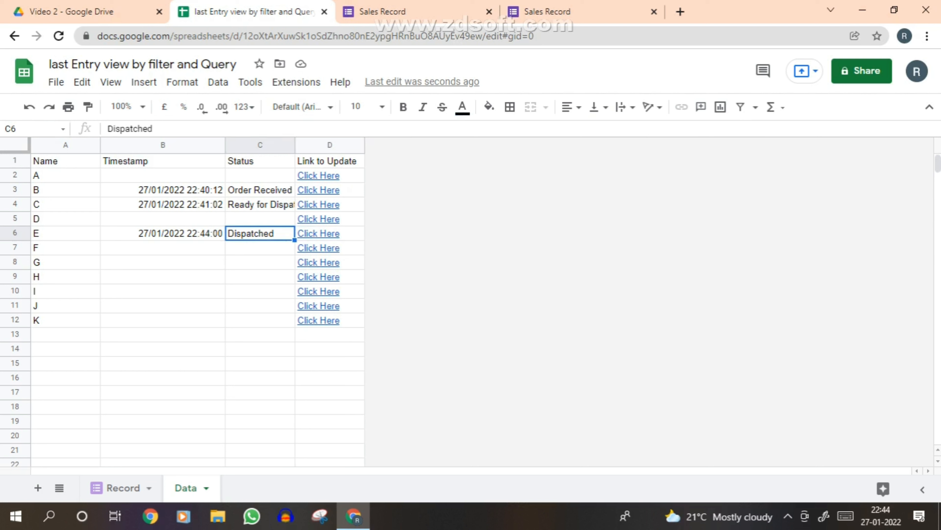
pyautogui.hotkey('shift', 'Left')
pyautogui.hotkey('shift', 'Left')
pyautogui.hotkey('shift', 'Right')
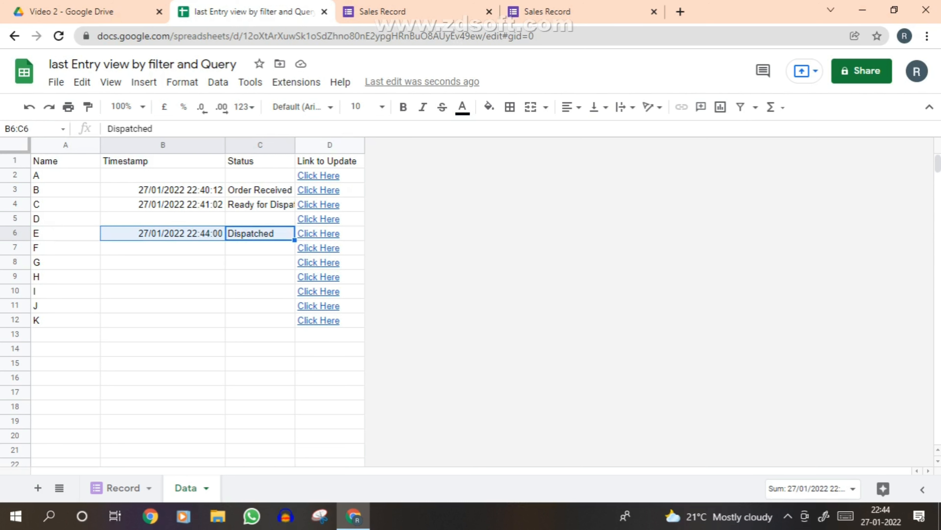
pyautogui.click(66, 233)
pyautogui.hotkey('shift', 'space')
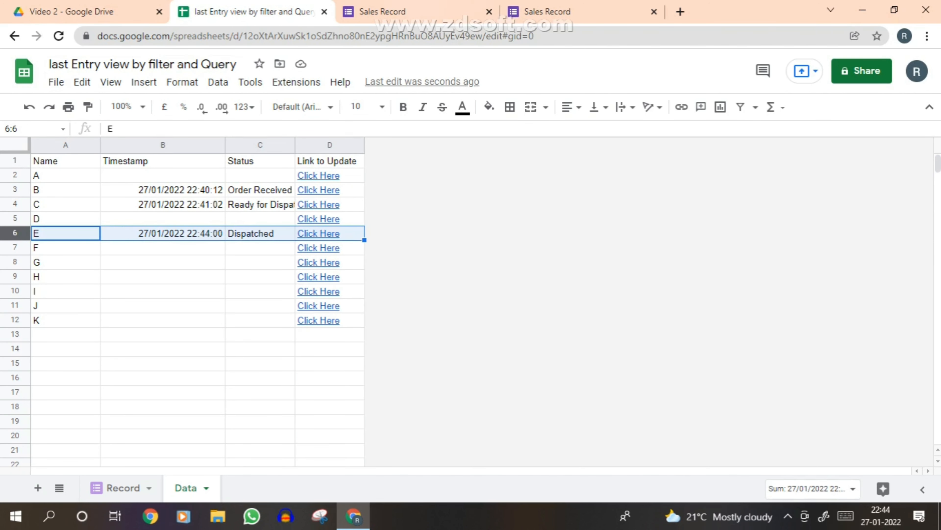
# Step: Close the Sales Record form tabs and create a new blank spreadsheet
pyautogui.click(464, 12)
pyautogui.click(490, 11)
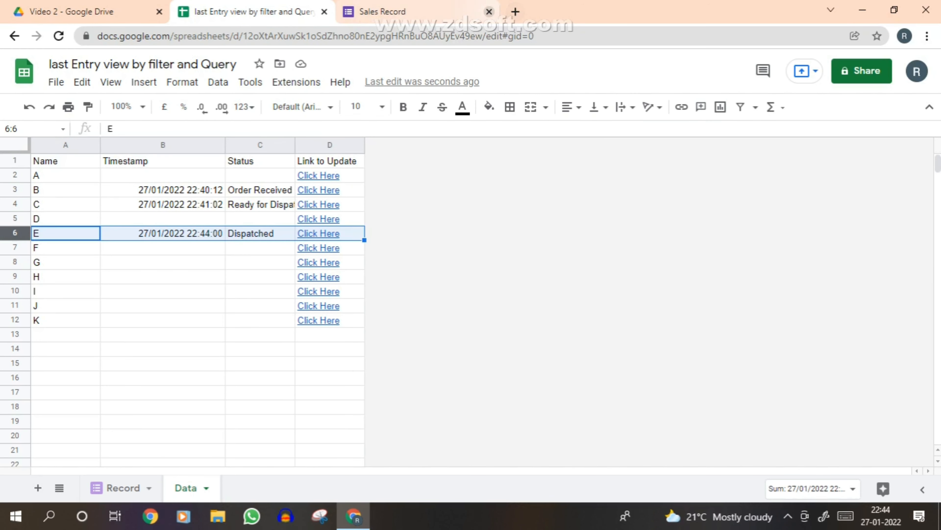
pyautogui.click(56, 82)
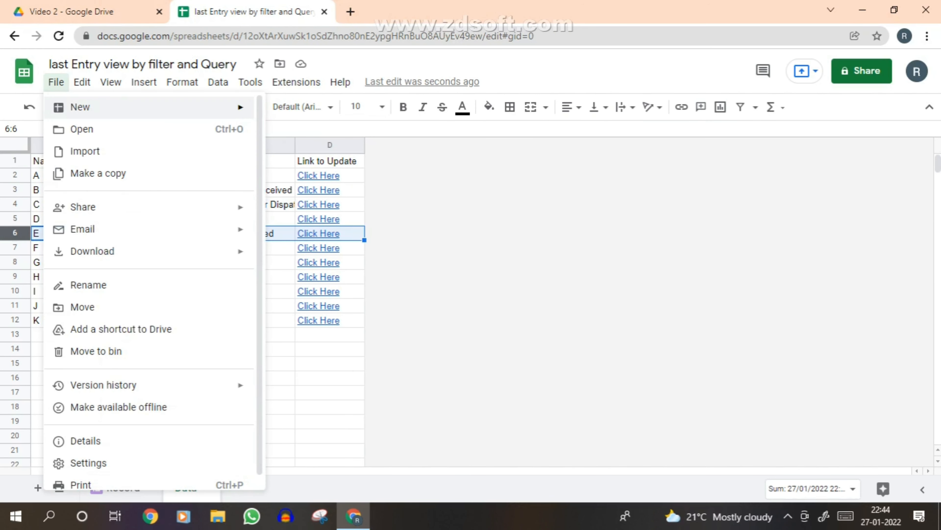
pyautogui.moveTo(149, 107)
pyautogui.click(308, 111)
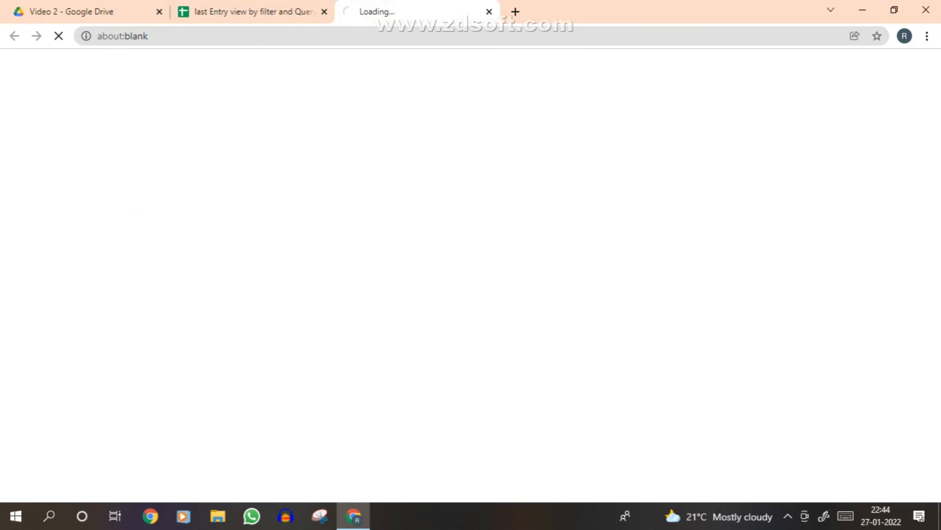
# Step: Close the last-entry reference spreadsheet and rename the new blank spreadsheet "sales order Details"
pyautogui.click(324, 12)
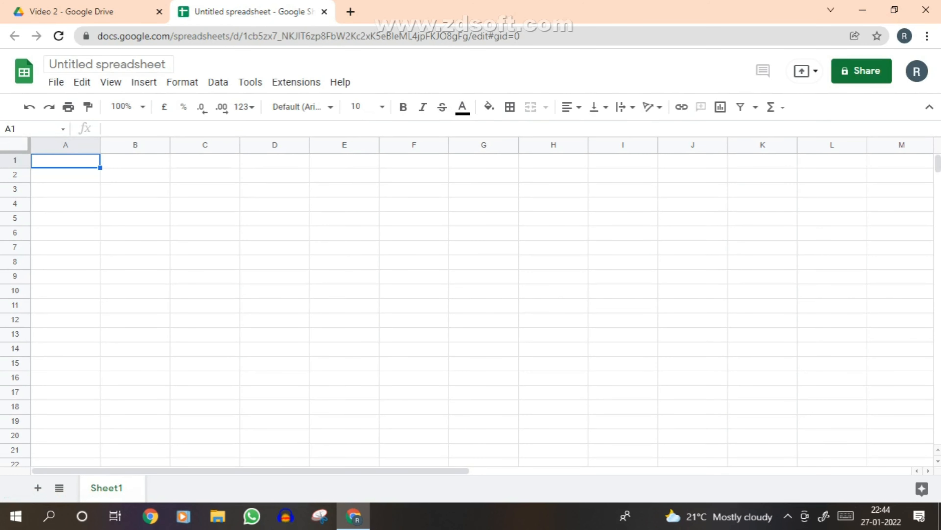
pyautogui.doubleClick(122, 64)
pyautogui.hotkey('ctrl', 'a')
pyautogui.press('BackSpace')
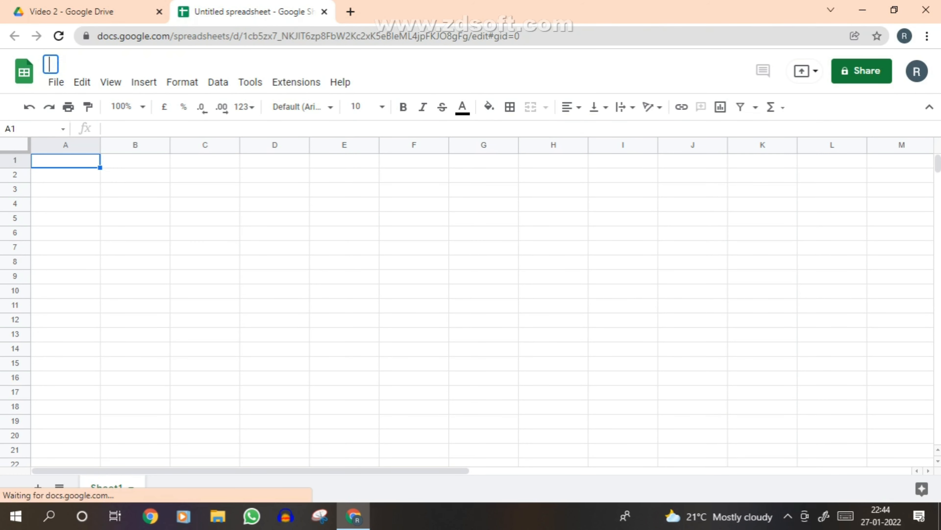
pyautogui.write('sales o')
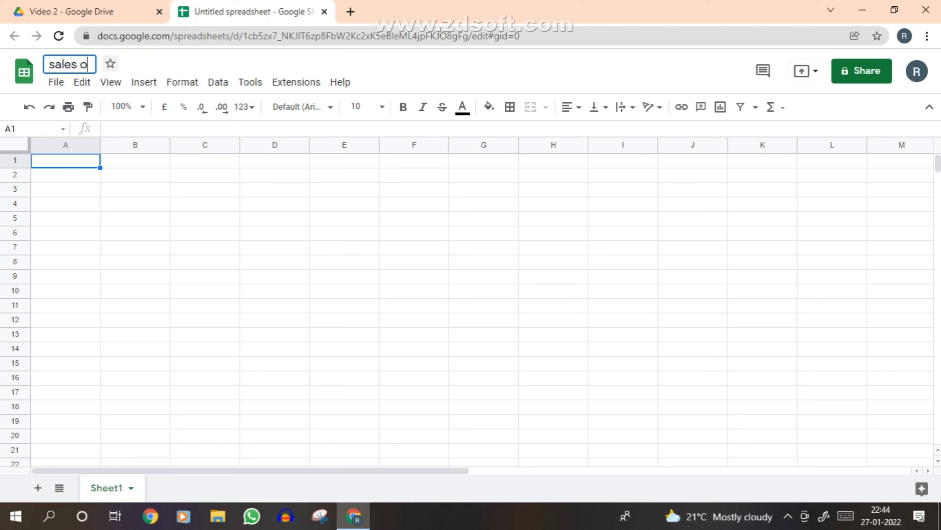
pyautogui.write('rder Details')
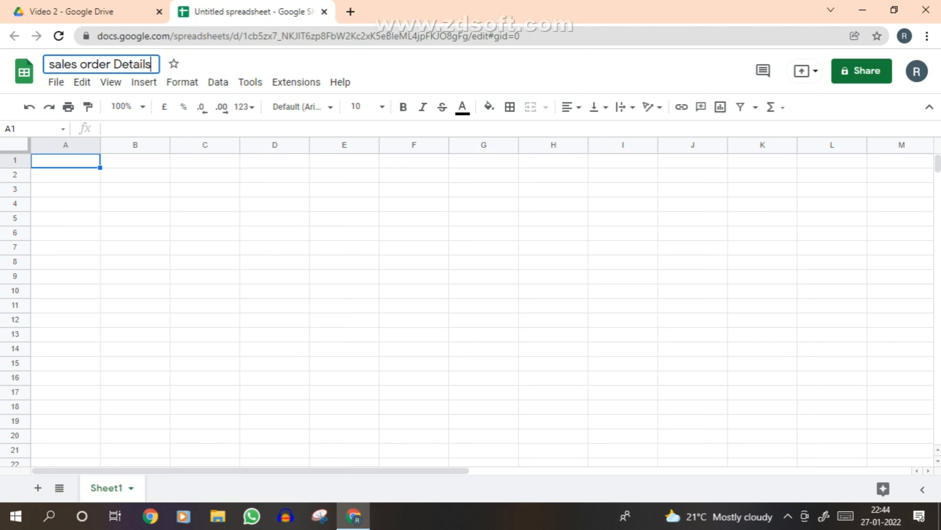
pyautogui.press('Return')
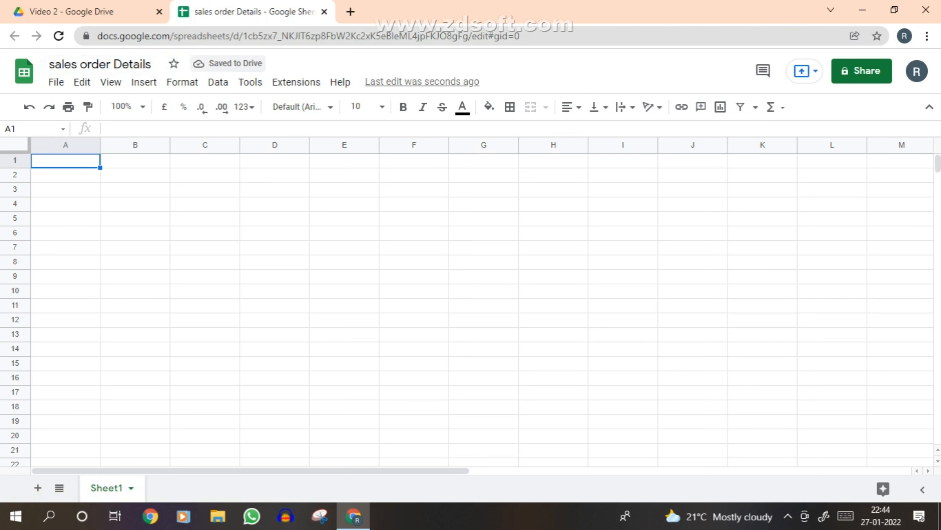
# Step: Create a new form linked to the sales order Details spreadsheet
pyautogui.click(250, 82)
pyautogui.moveTo(296, 82)
pyautogui.moveTo(313, 107)
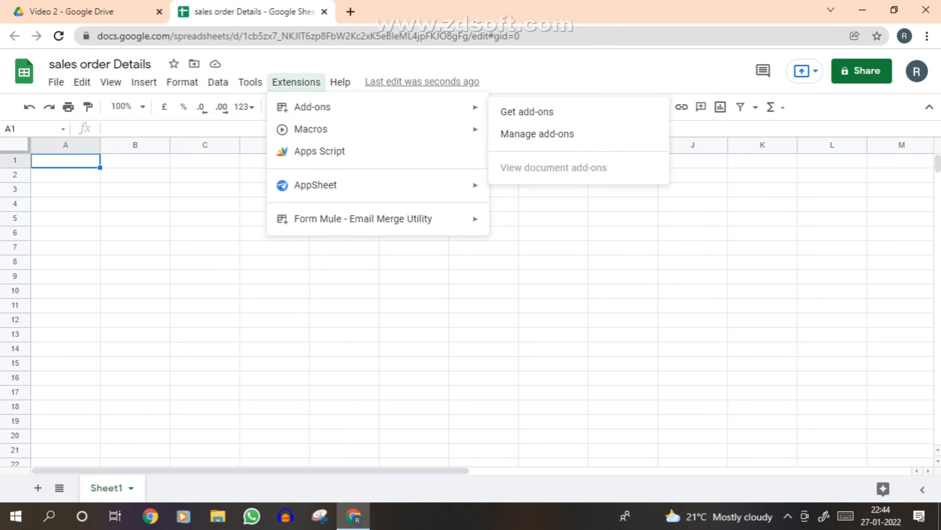
pyautogui.moveTo(250, 82)
pyautogui.click(300, 106)
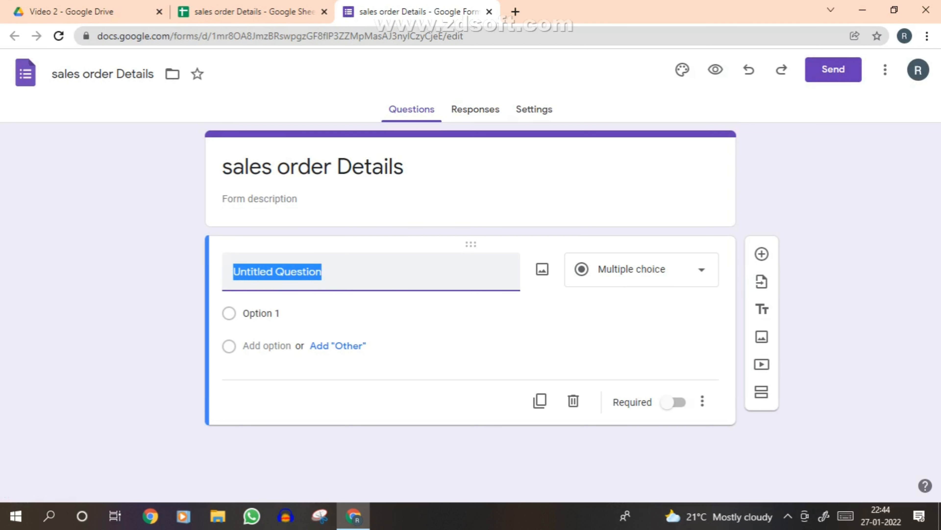
# Step: Check the spreadsheet for the linked form responses sheet and title the form's first question "Party Name"
pyautogui.press('BackSpace')
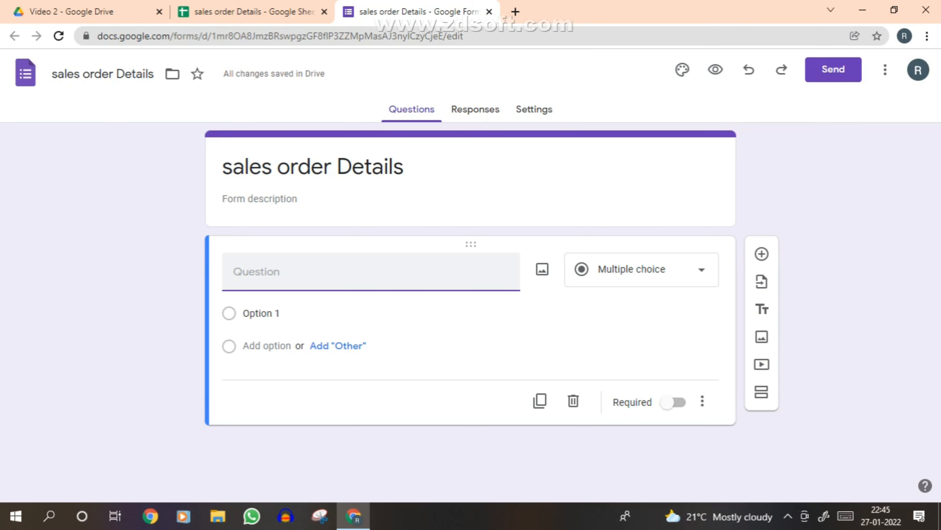
pyautogui.click(256, 12)
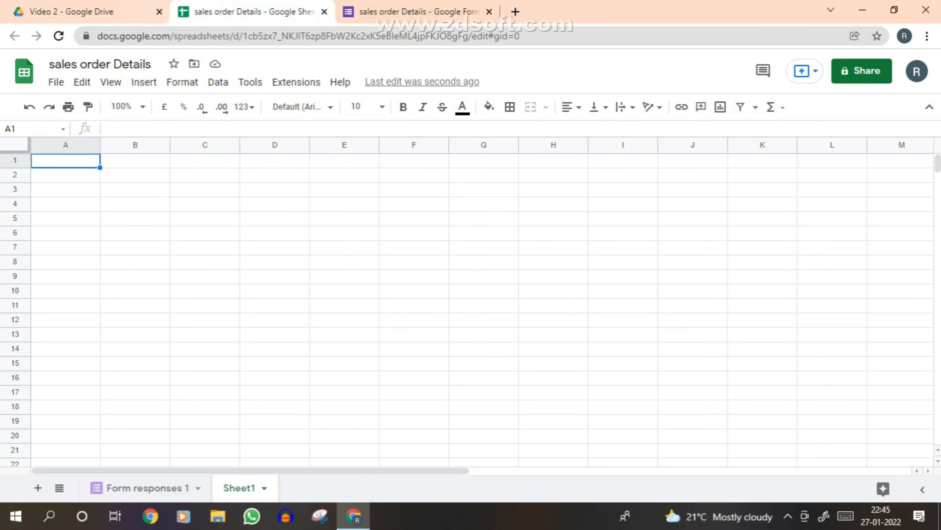
pyautogui.click(414, 12)
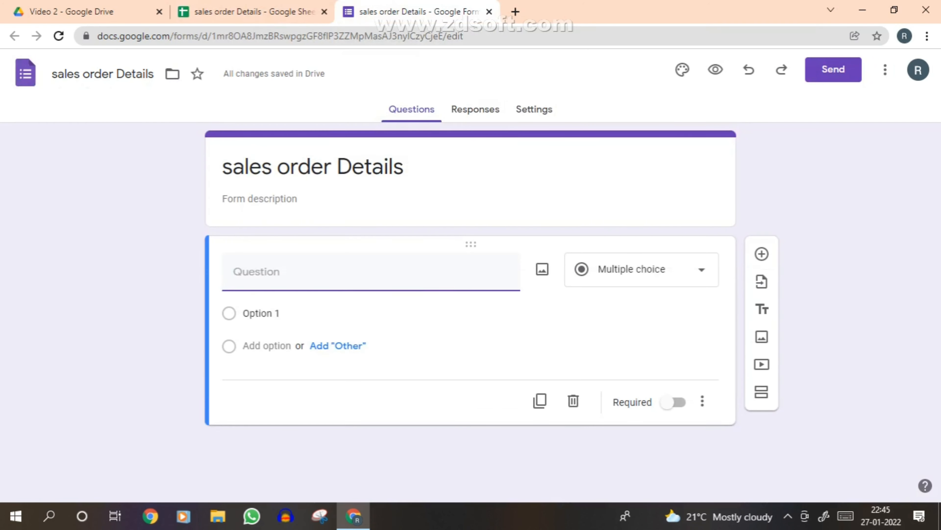
pyautogui.write('Party Name')
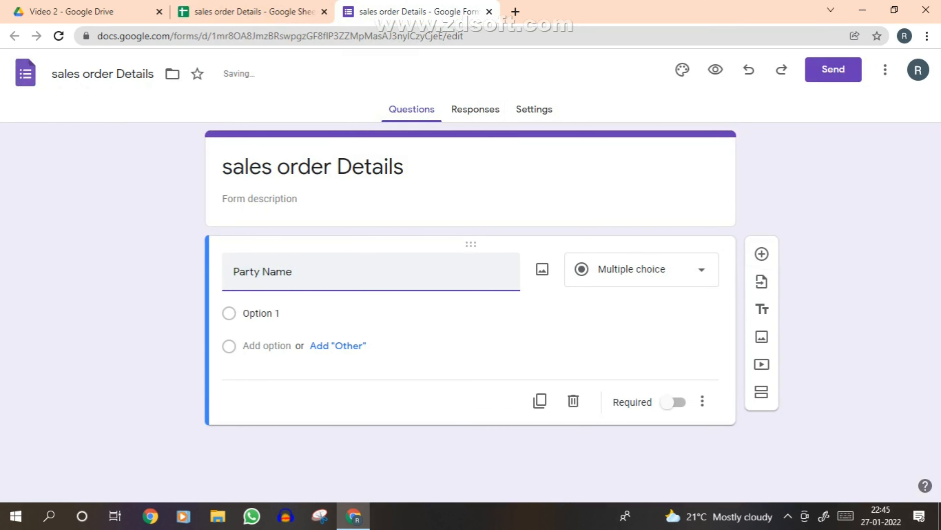
# Step: Enter twelve answer options for the Party Name question, lettered A through L
pyautogui.press('Return')
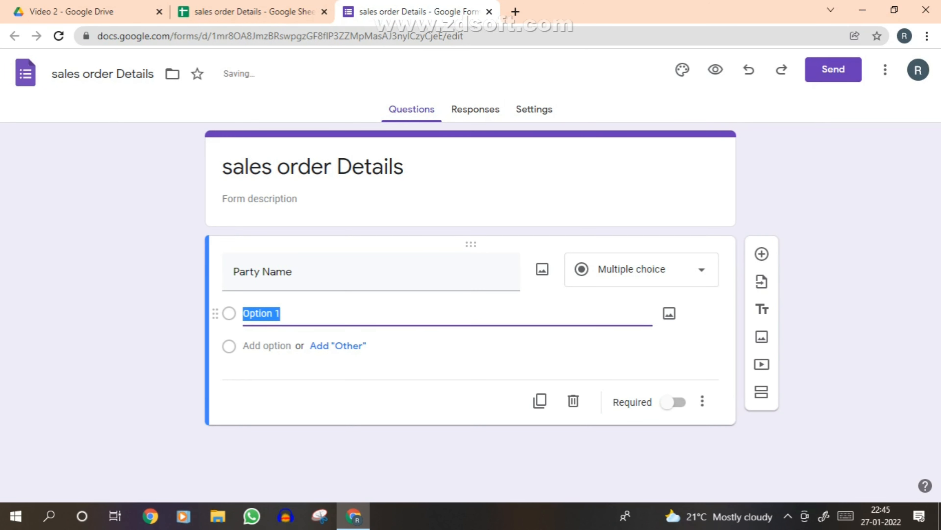
pyautogui.write('A')
pyautogui.press('Return')
pyautogui.write('B')
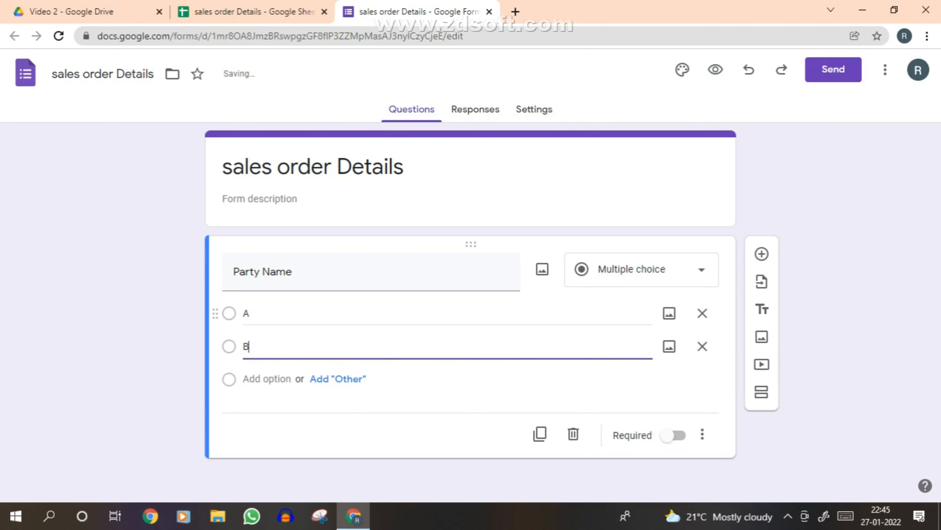
pyautogui.press('Return')
pyautogui.write('C')
pyautogui.press('Return')
pyautogui.write('D')
pyautogui.press('Return')
pyautogui.write('E')
pyautogui.press('Return')
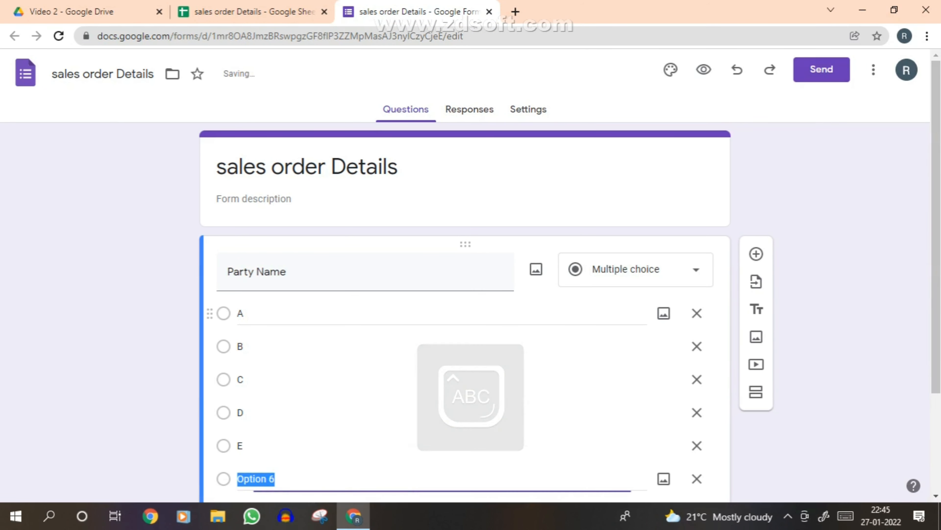
pyautogui.write('F')
pyautogui.press('Return')
pyautogui.write('G')
pyautogui.press('Return')
pyautogui.write('H')
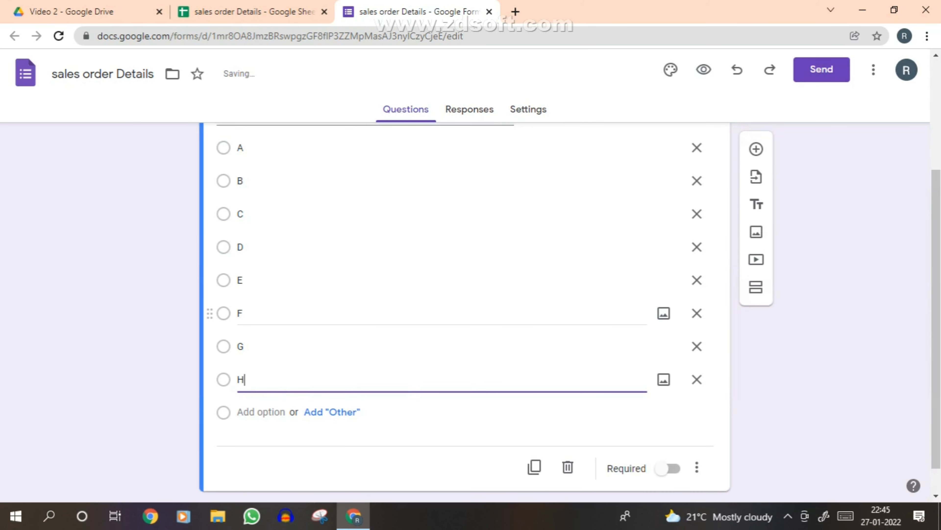
pyautogui.press('Return')
pyautogui.write('I')
pyautogui.press('Return')
pyautogui.write('J')
pyautogui.press('Return')
pyautogui.write('K')
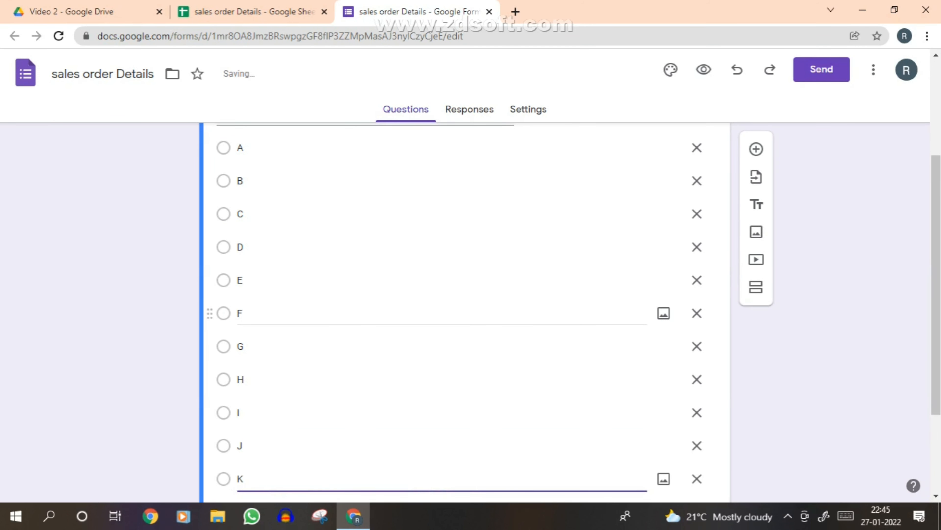
pyautogui.press('Return')
pyautogui.write('L')
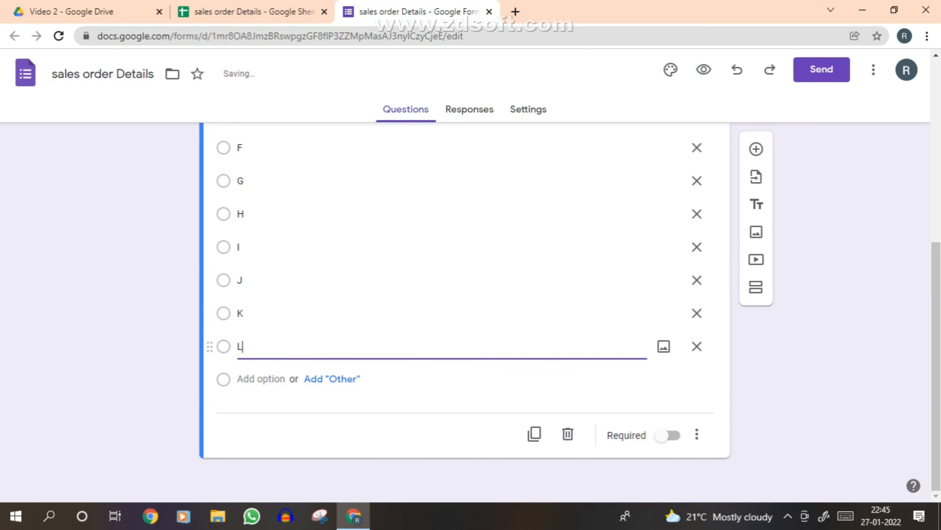
# Step: Make the Party Name question required and change its answer type to Drop-down
pyautogui.click(670, 435)
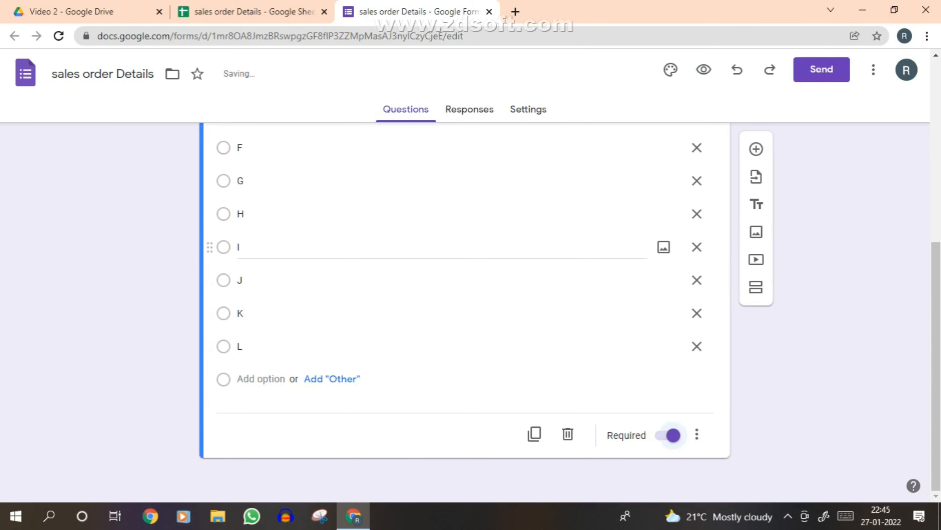
pyautogui.scroll(6, 663, 237)
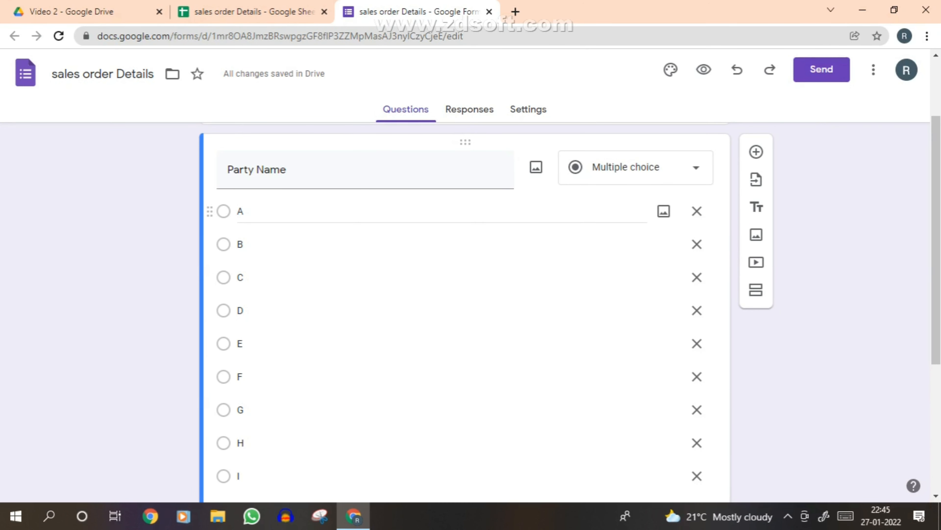
pyautogui.click(636, 166)
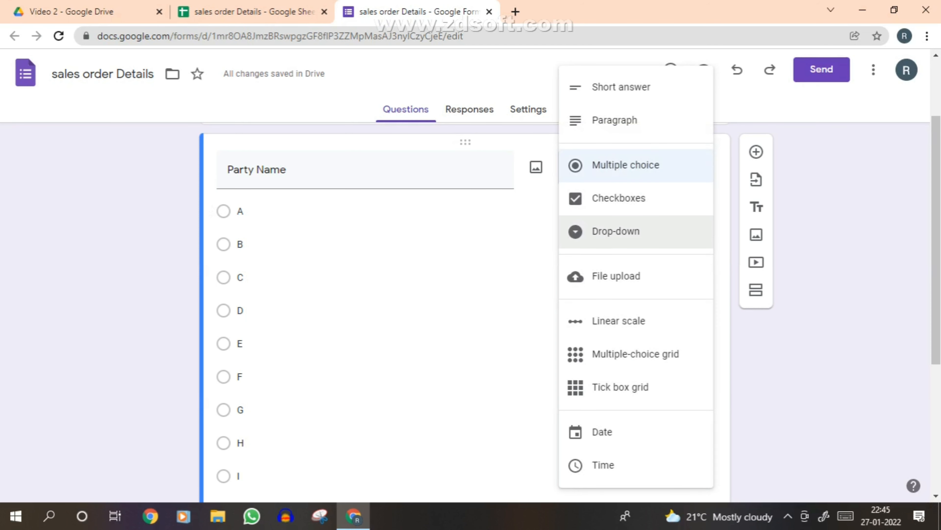
pyautogui.click(635, 232)
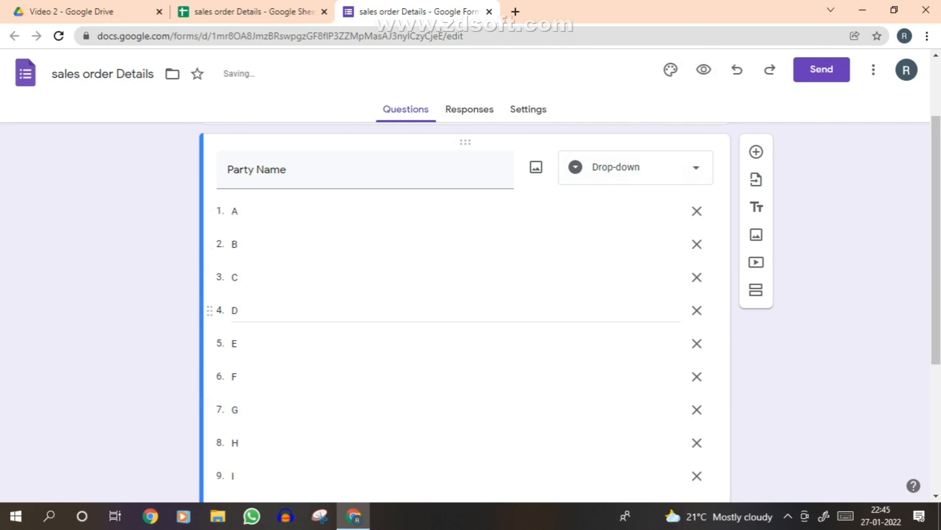
pyautogui.click(455, 343)
pyautogui.scroll(-6, 465, 312)
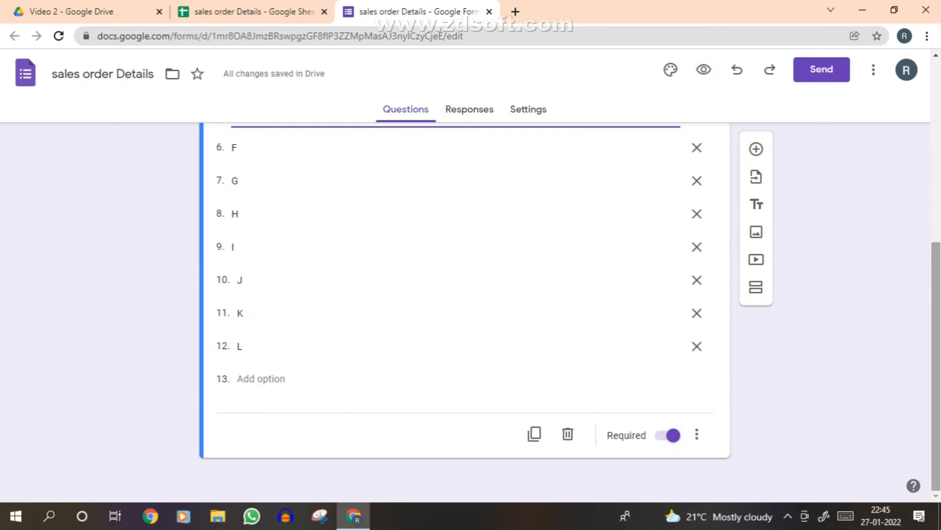
pyautogui.scroll(9, 465, 311)
pyautogui.scroll(-9, 465, 311)
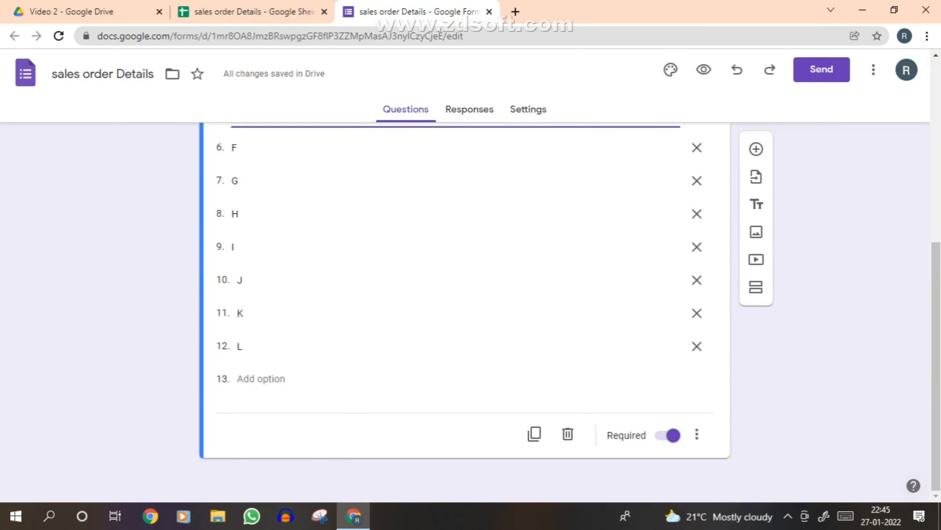
# Step: Add a second question titled "STAGE" below Party Name and clear its default option text
pyautogui.click(756, 148)
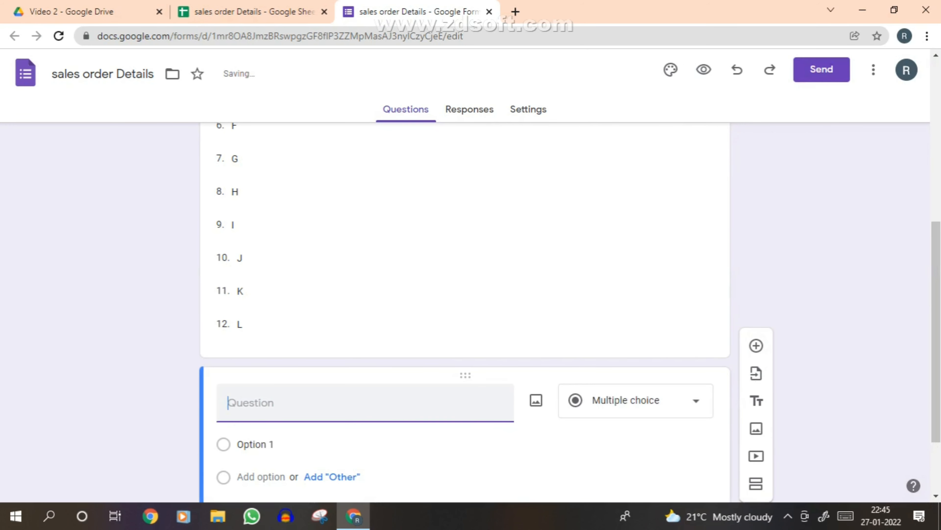
pyautogui.write('STAGE')
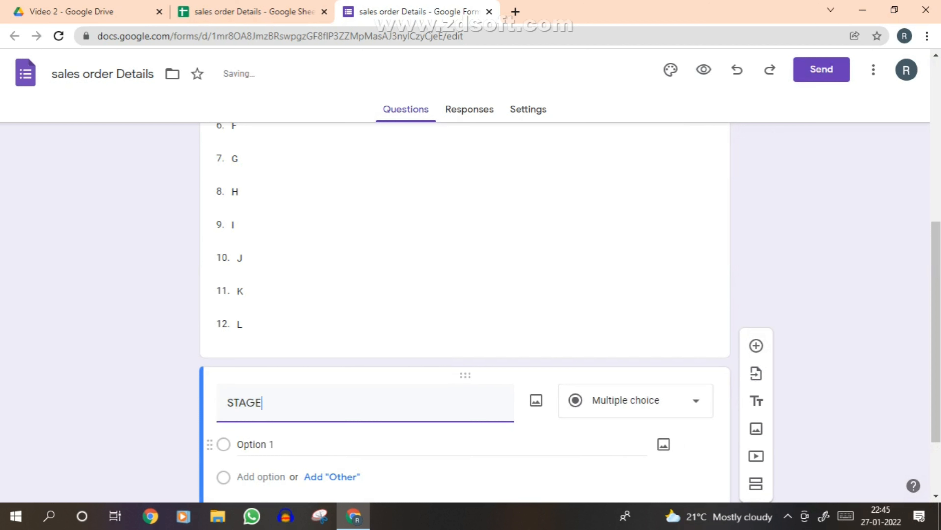
pyautogui.click(256, 444)
pyautogui.press('BackSpace')
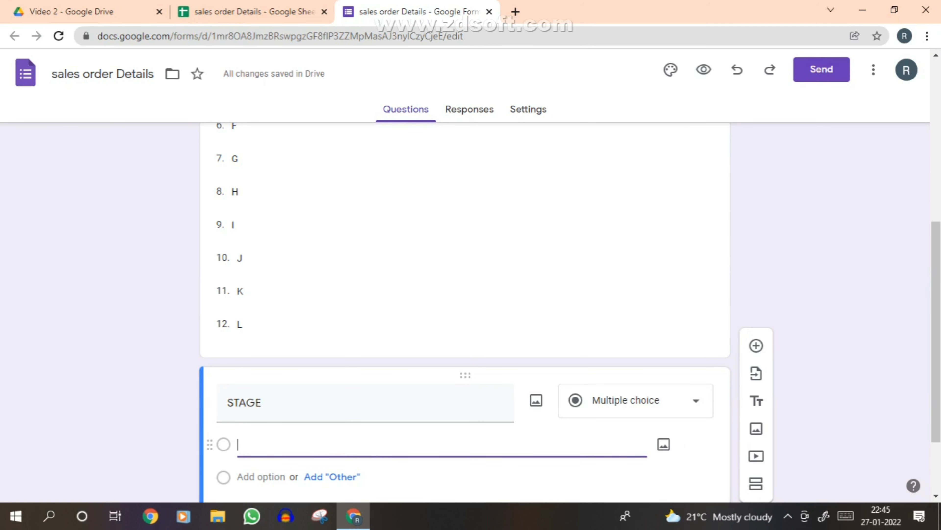
pyautogui.write('oRDER')
pyautogui.press('BackSpace')
pyautogui.press('BackSpace')
pyautogui.press('BackSpace')
pyautogui.press('BackSpace')
pyautogui.press('BackSpace')
# Step: Give the STAGE question the options Order Received, Ready to Dispatched, Dispached and Verified, and make it required
pyautogui.press('capslock')
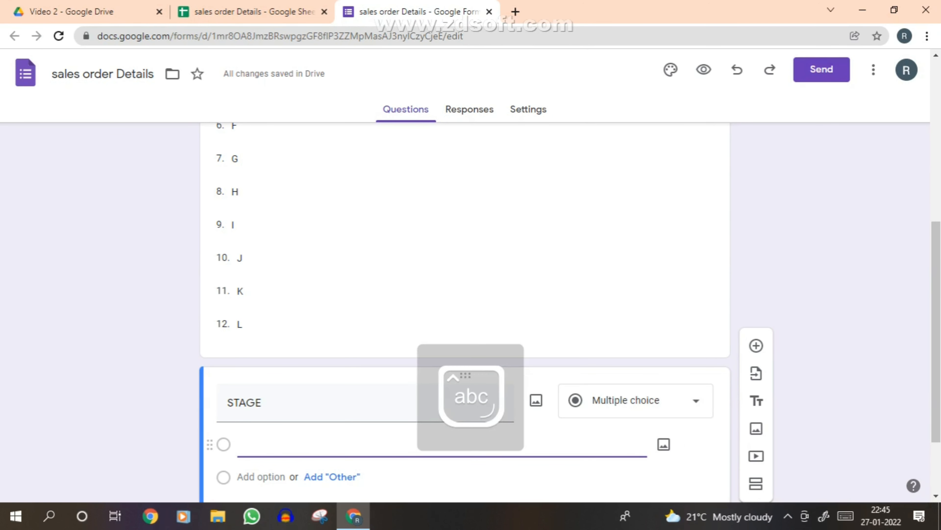
pyautogui.write('Order Received')
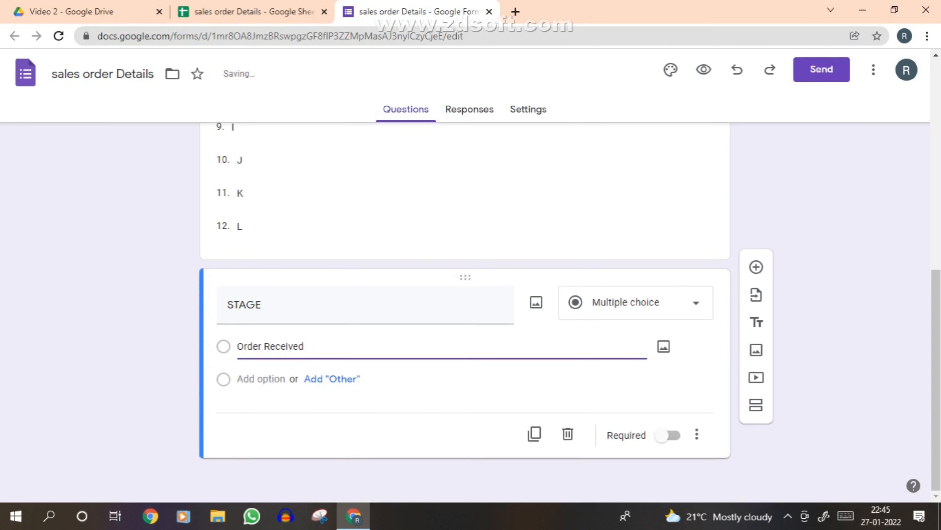
pyautogui.press('Return')
pyautogui.write('re')
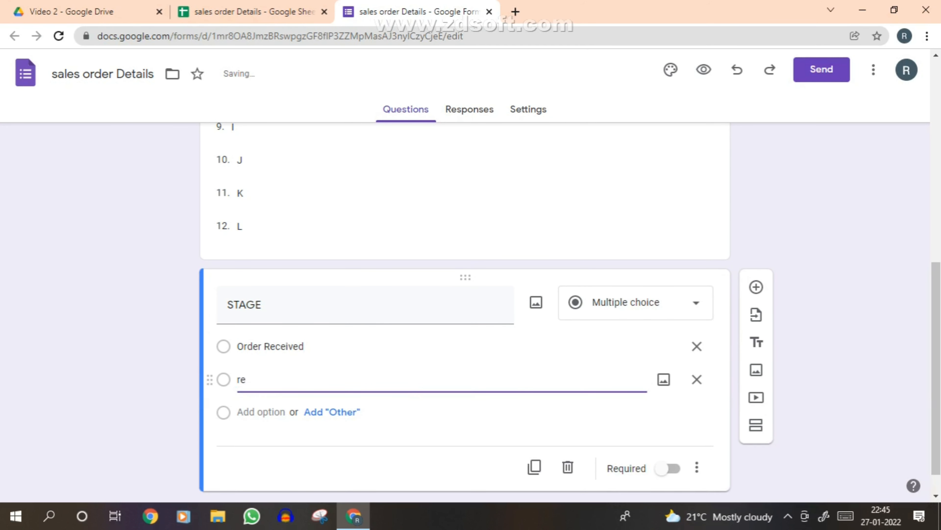
pyautogui.press('BackSpace')
pyautogui.press('BackSpace')
pyautogui.write('Ready to Dispatched')
pyautogui.press('Return')
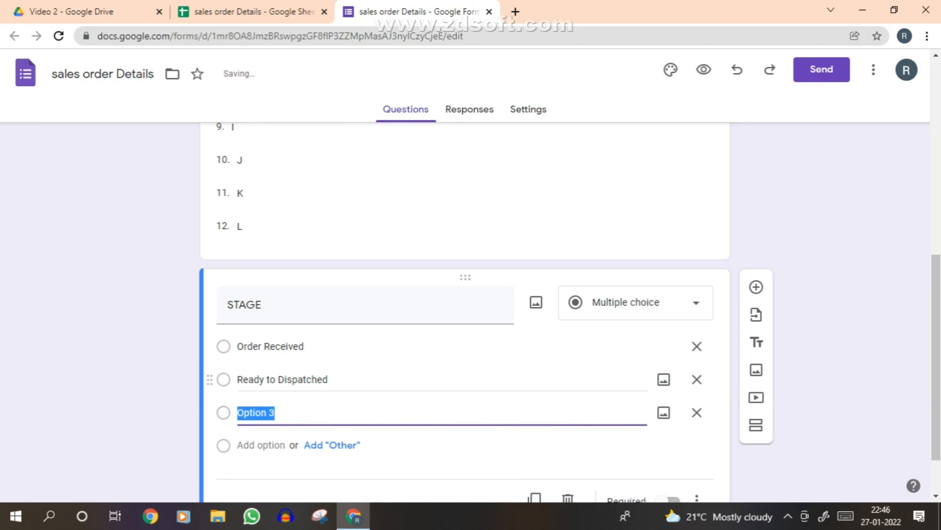
pyautogui.write('Dispached')
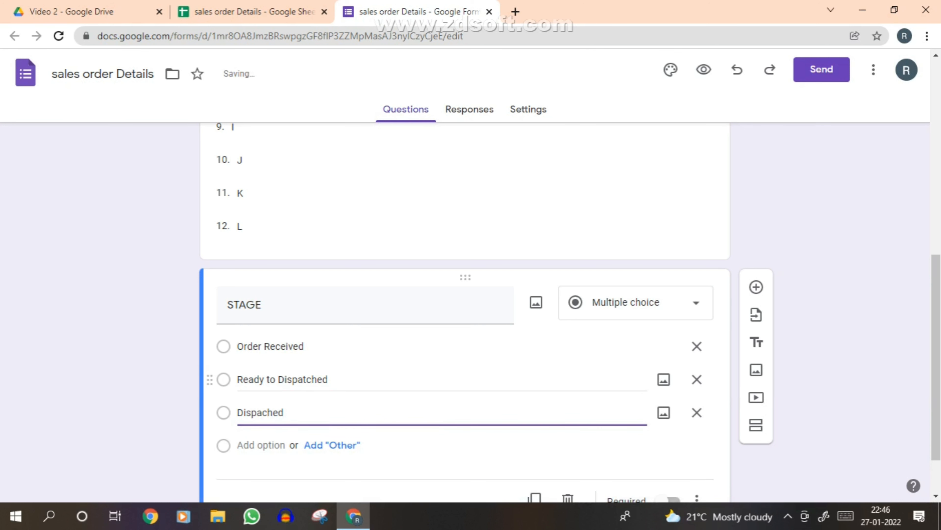
pyautogui.press('Return')
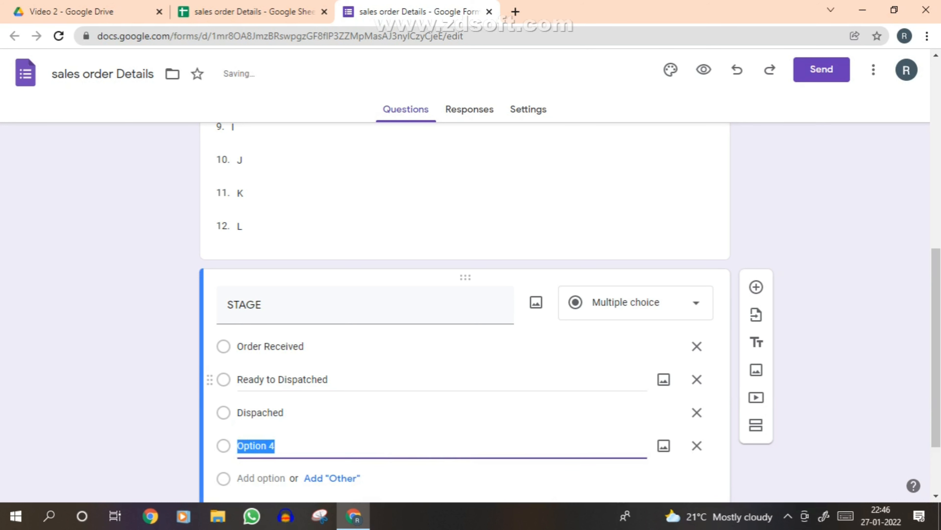
pyautogui.write('Verif')
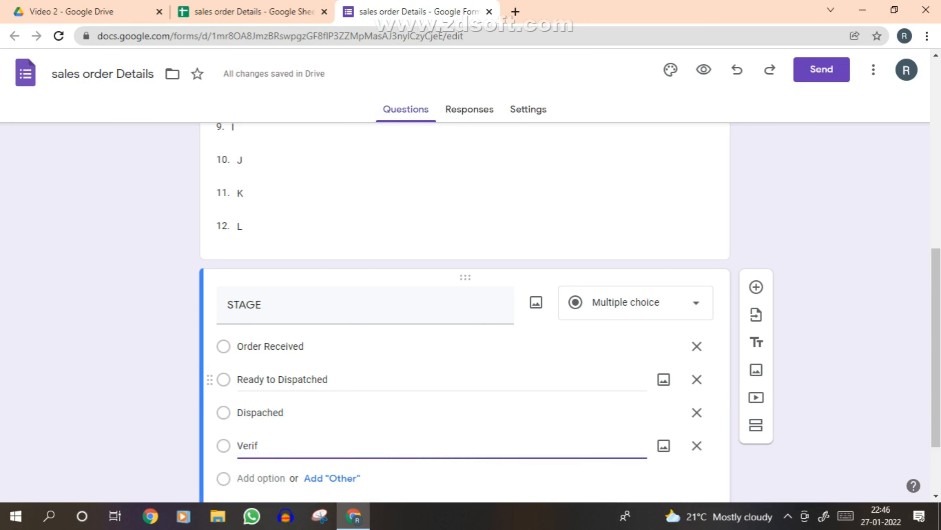
pyautogui.write('ied')
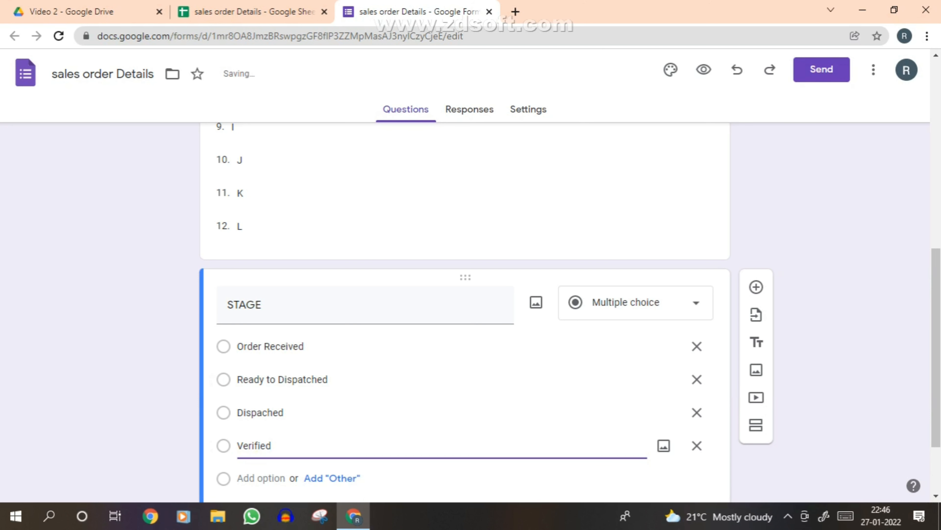
pyautogui.scroll(-2, 465, 313)
pyautogui.click(667, 435)
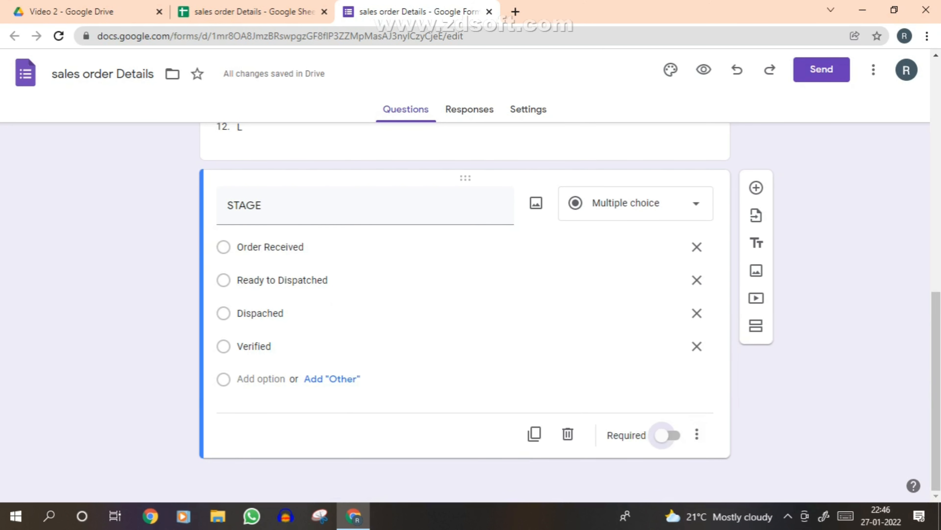
pyautogui.moveTo(936, 392); pyautogui.dragTo(936, 156)
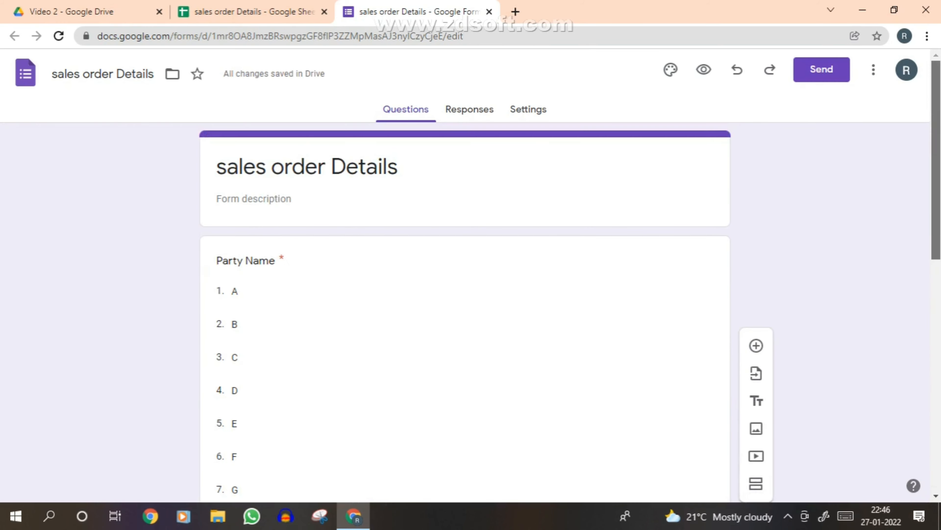
pyautogui.click(241, 11)
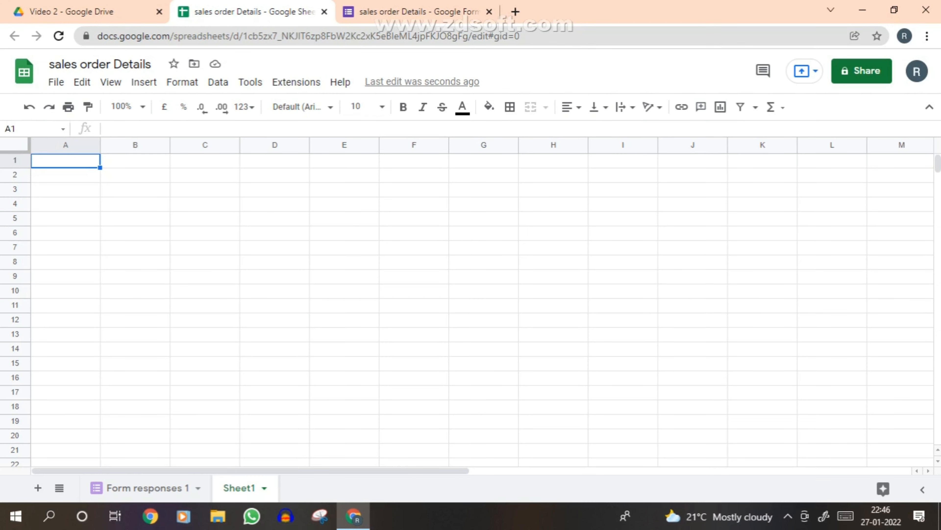
pyautogui.click(411, 12)
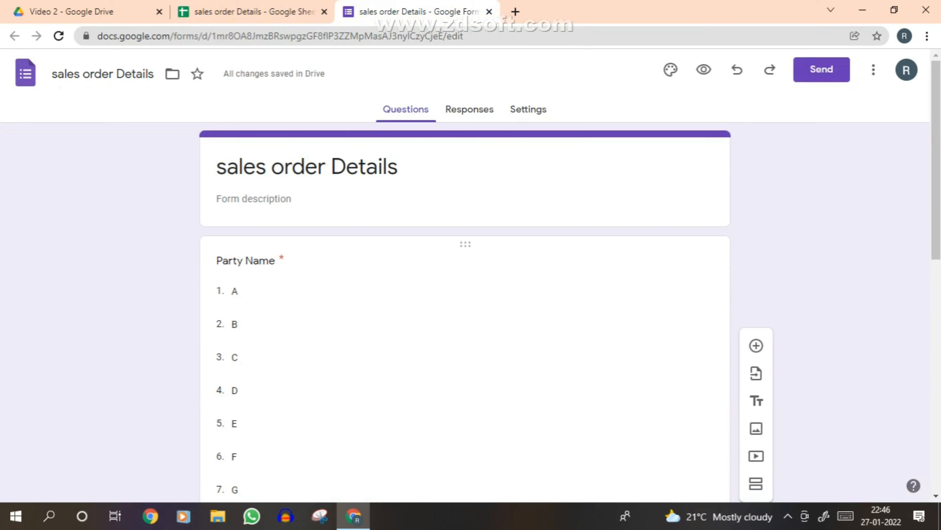
pyautogui.scroll(-4, 465, 312)
# Step: Rename Sheet1 of the sales order Details spreadsheet as Dashboard
pyautogui.click(252, 12)
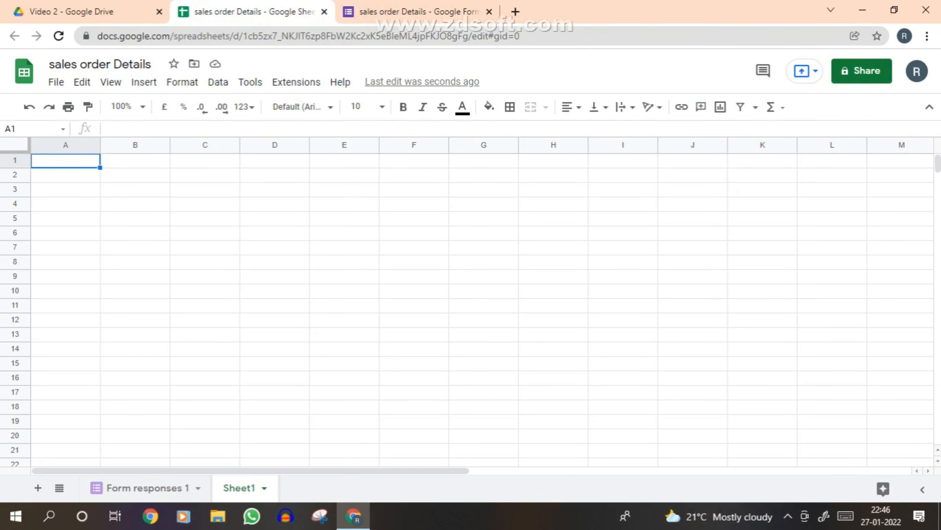
pyautogui.doubleClick(239, 487)
pyautogui.write('Dashboar')
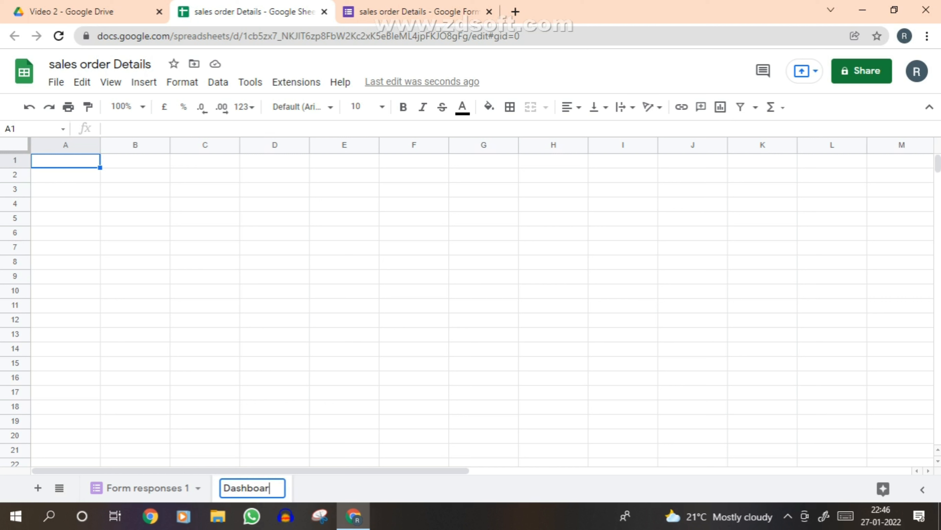
pyautogui.write('d')
pyautogui.press('Return')
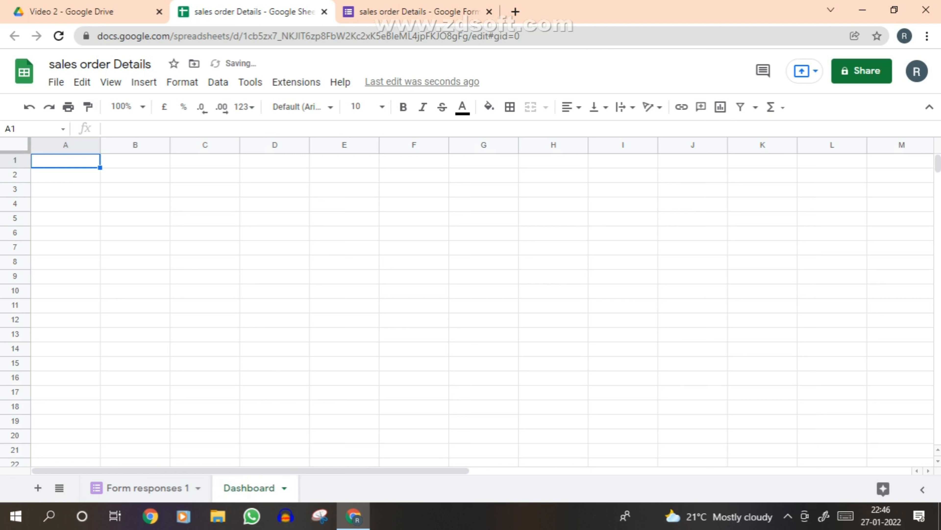
# Step: Enter the headers "Party name" in A1 and "Last Update Time" in B1 of the Dashboard sheet
pyautogui.write('Part')
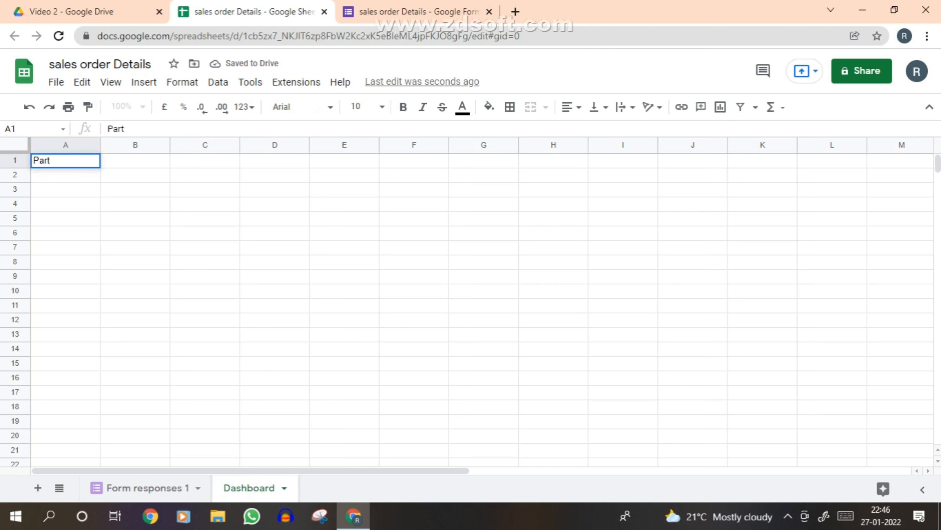
pyautogui.write('y name')
pyautogui.press('Return')
pyautogui.press('Up')
pyautogui.press('Right')
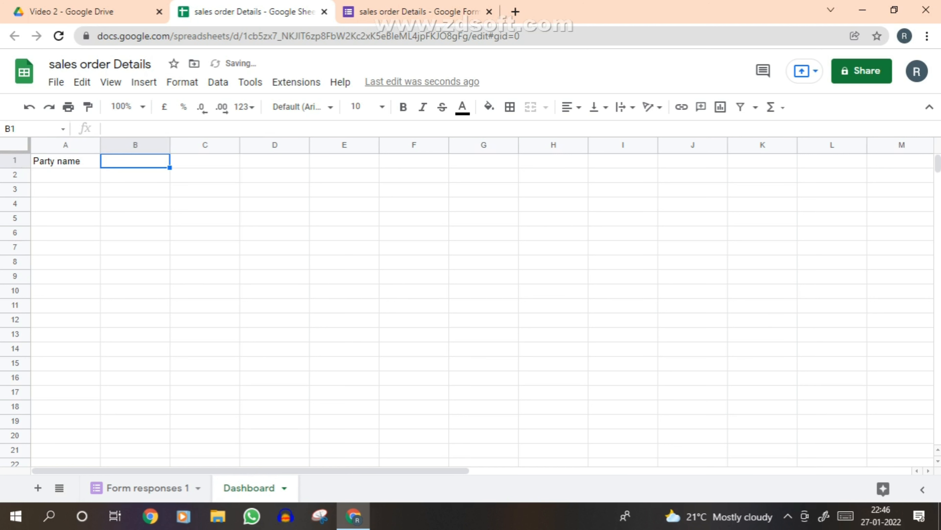
pyautogui.write('Last')
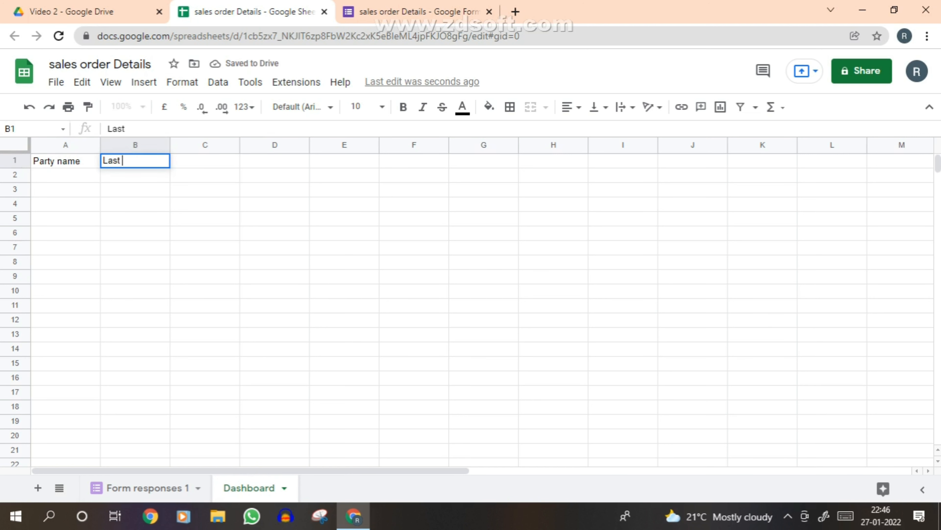
pyautogui.write(' Y')
pyautogui.press('BackSpace')
pyautogui.write('Up')
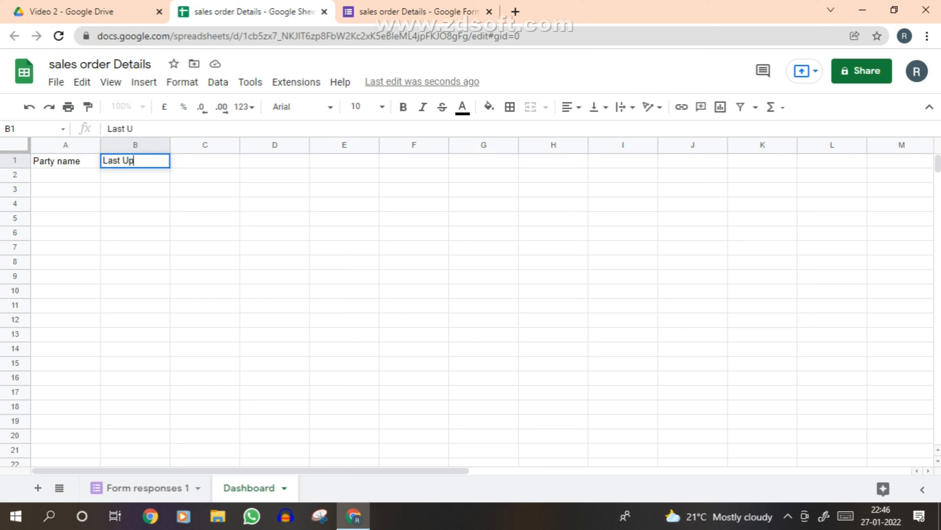
pyautogui.write('date Time')
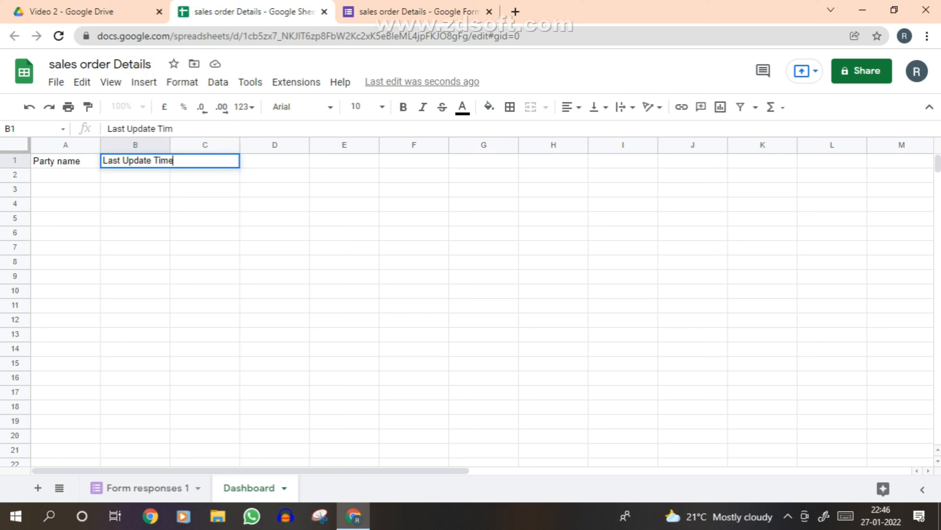
# Step: Enter the headers "Current Stage" in C1 and "Link to update" in D1
pyautogui.press('Tab')
pyautogui.write('Cu')
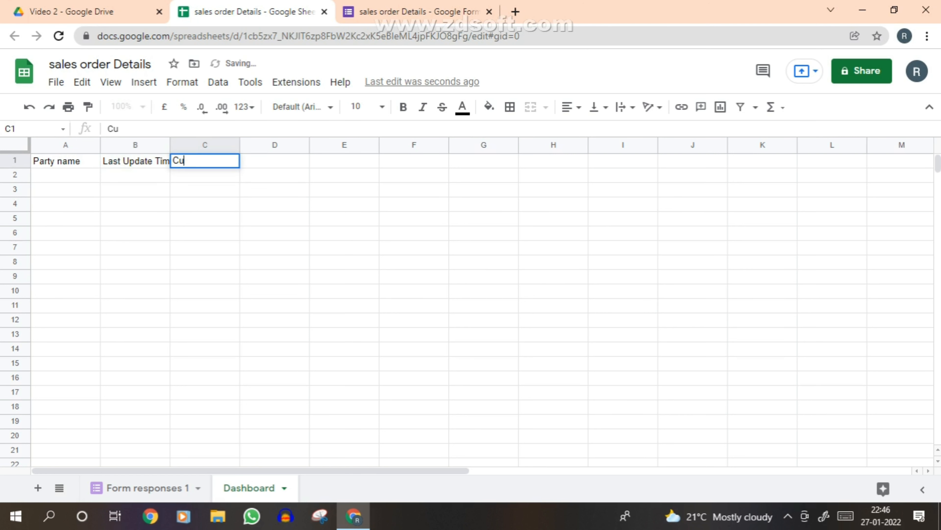
pyautogui.write('rrent Stage')
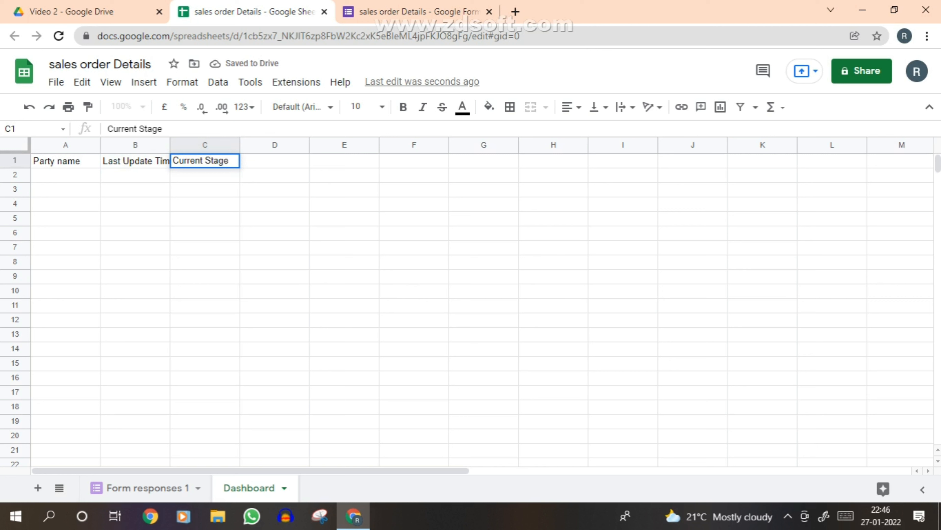
pyautogui.press('Tab')
pyautogui.write('Li')
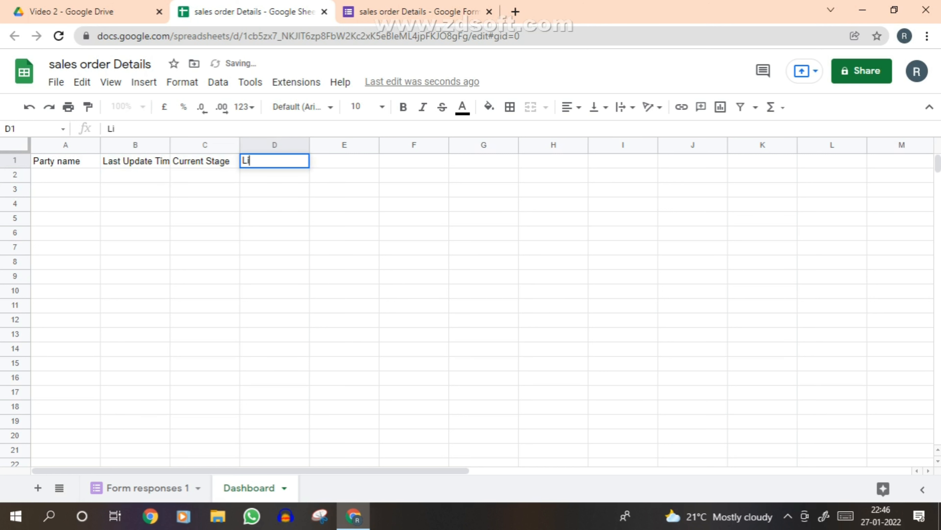
pyautogui.write('nk to update')
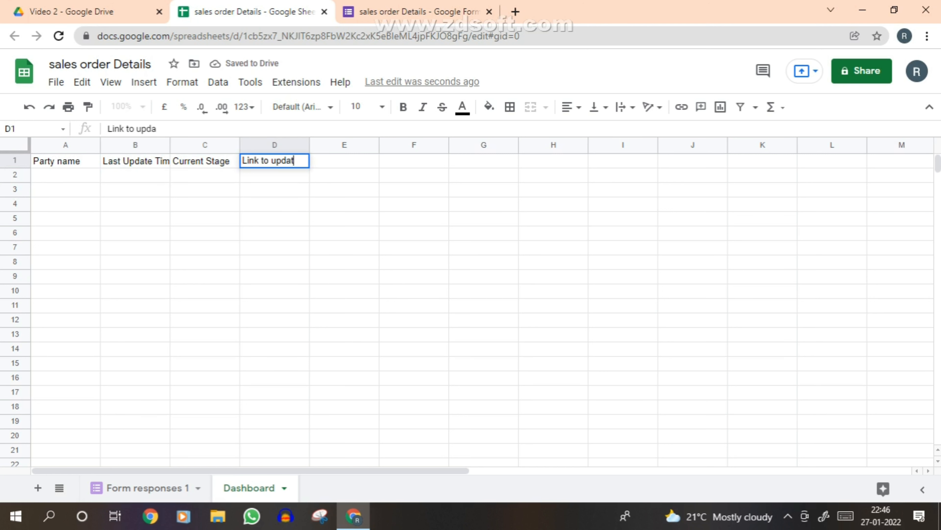
pyautogui.press('Return')
# Step: List the twelve parties A through L under Party name in cells A2 to A13
pyautogui.click(66, 175)
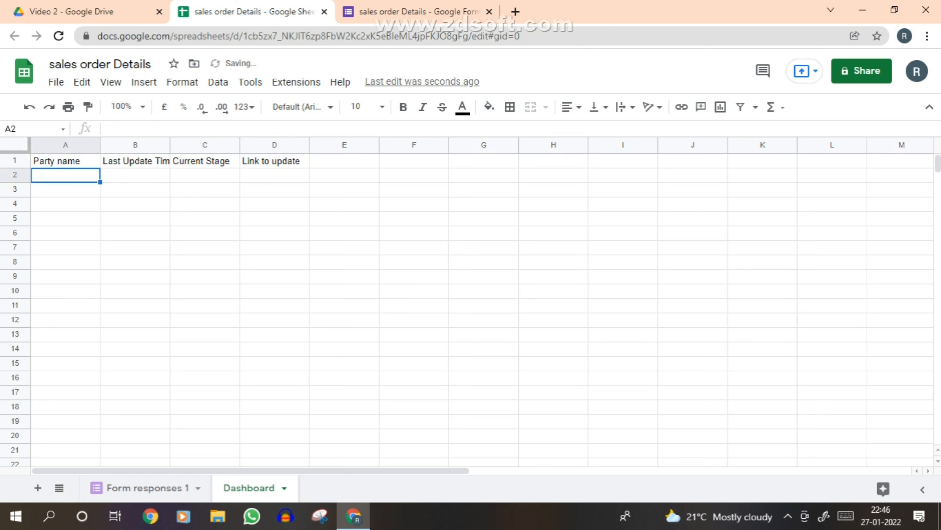
pyautogui.press('capslock')
pyautogui.write('A')
pyautogui.press('Return')
pyautogui.write('B')
pyautogui.press('Return')
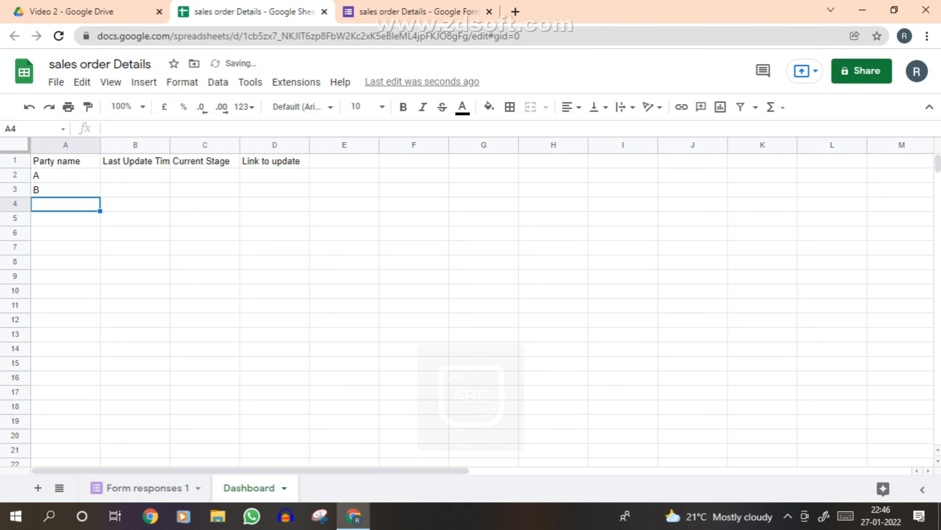
pyautogui.write('C')
pyautogui.press('Return')
pyautogui.write('D')
pyautogui.press('Return')
pyautogui.write('E')
pyautogui.press('Return')
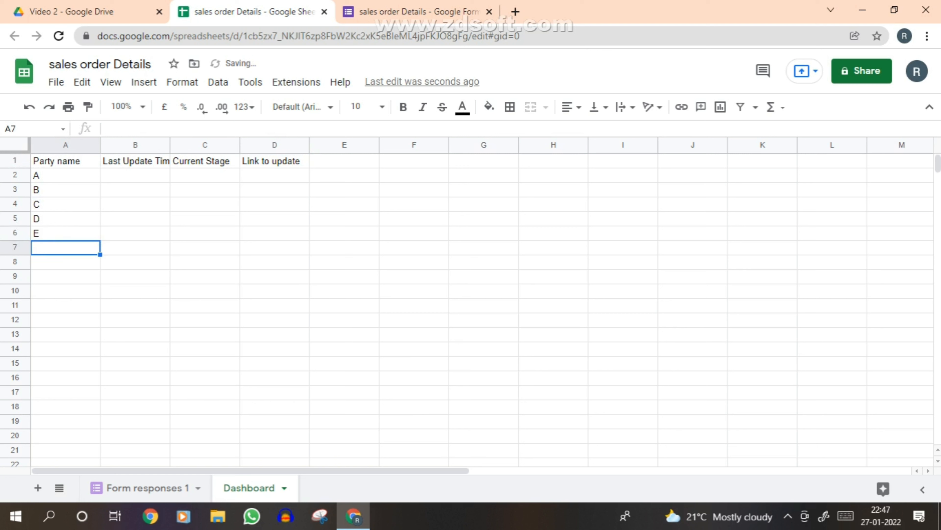
pyautogui.write('F')
pyautogui.press('Return')
pyautogui.write('G')
pyautogui.press('Return')
pyautogui.write('H')
pyautogui.press('Return')
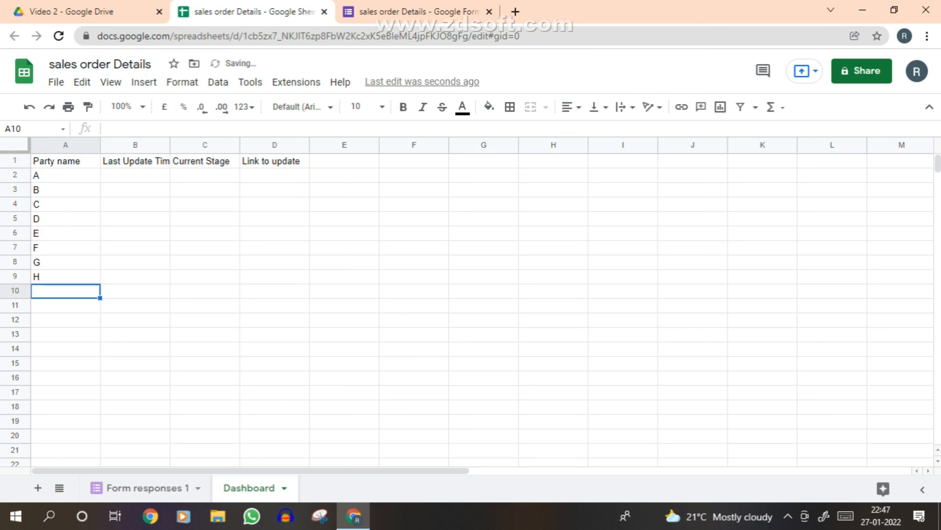
pyautogui.write('I')
pyautogui.press('Return')
pyautogui.write('J')
pyautogui.press('Return')
pyautogui.write('K')
pyautogui.press('Return')
pyautogui.write('L')
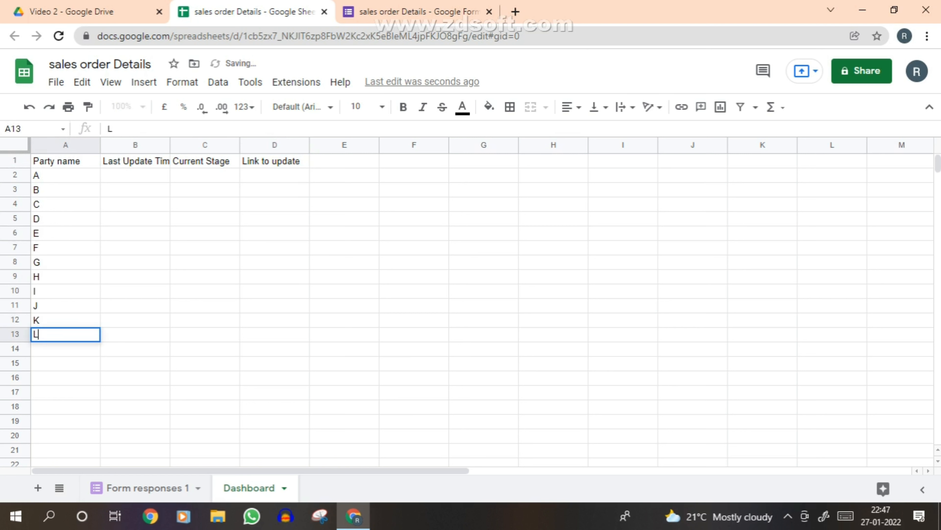
pyautogui.press('Return')
# Step: Select cell D2 under the Link to update header and open the pre-filled link page of the sales order Details form
pyautogui.hotkey('ctrl', 'Home')
pyautogui.press('Right')
pyautogui.press('Down')
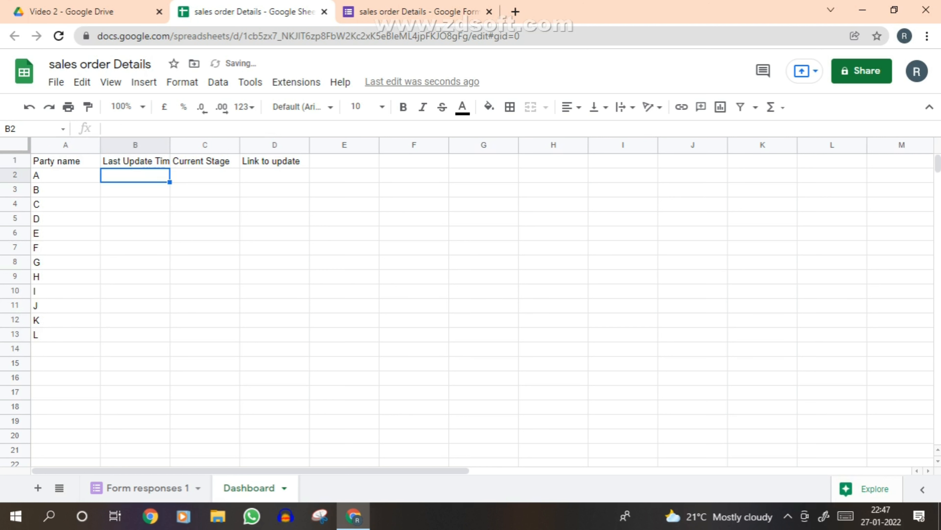
pyautogui.press('Up')
pyautogui.press('Right')
pyautogui.press('Right')
pyautogui.press('Down')
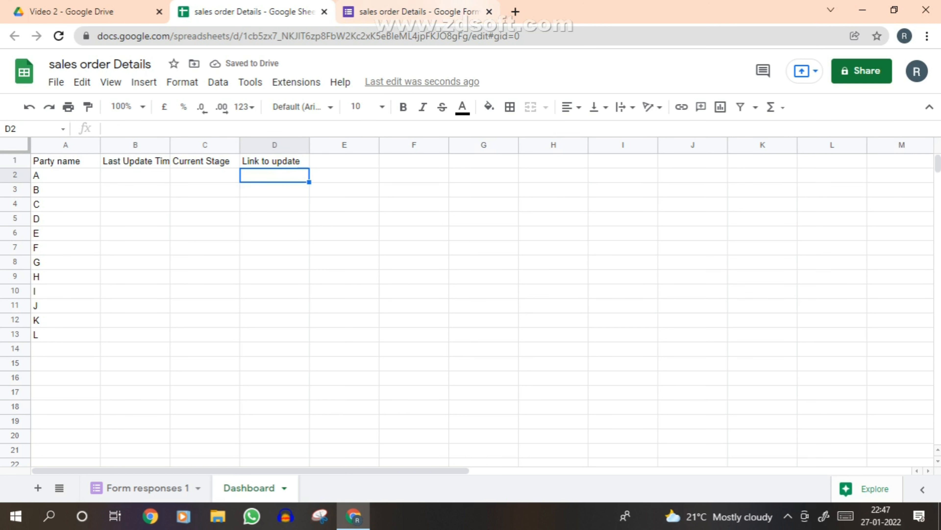
pyautogui.click(419, 12)
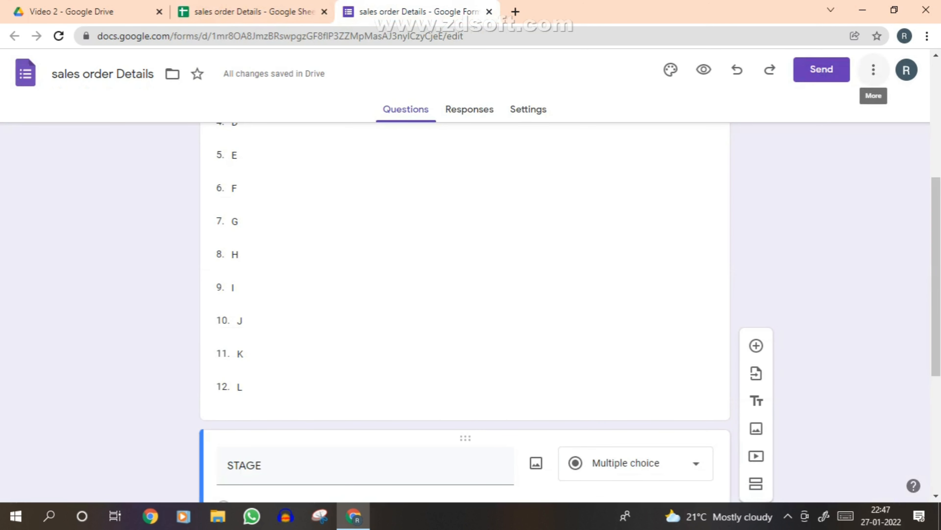
pyautogui.click(874, 69)
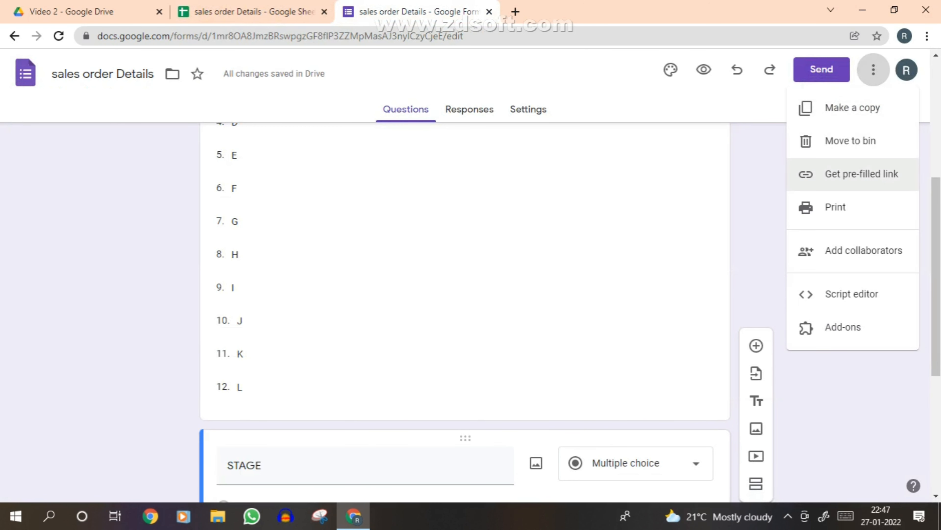
pyautogui.click(862, 174)
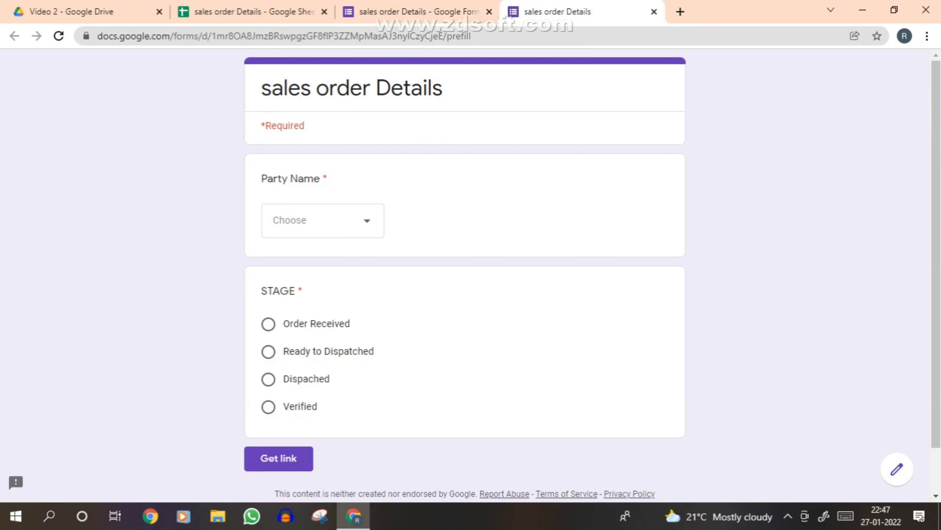
# Step: Pre-fill Party Name with A, generate the pre-filled form link and copy it
pyautogui.click(323, 220)
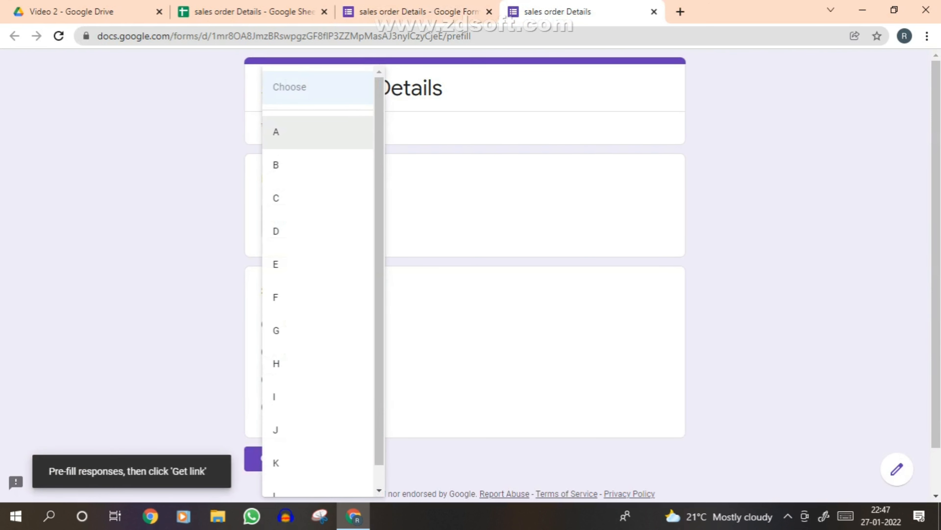
pyautogui.click(318, 132)
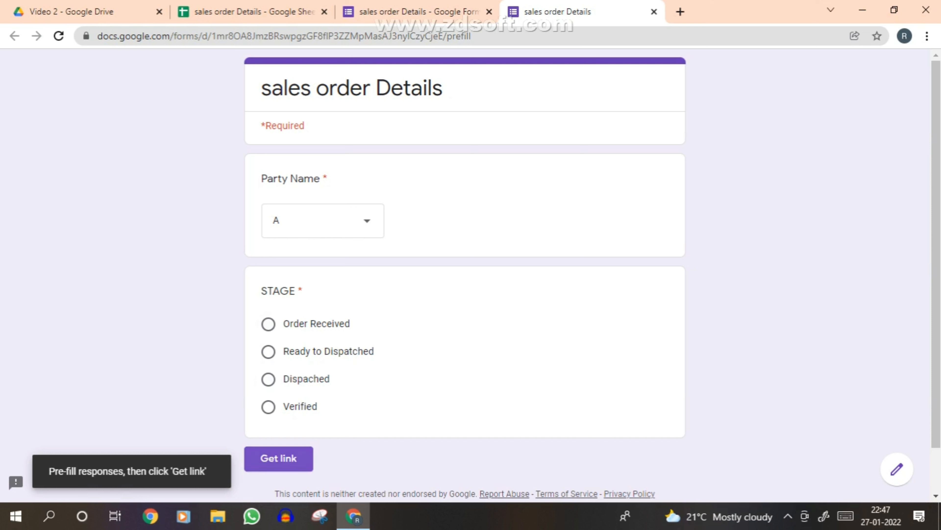
pyautogui.click(278, 457)
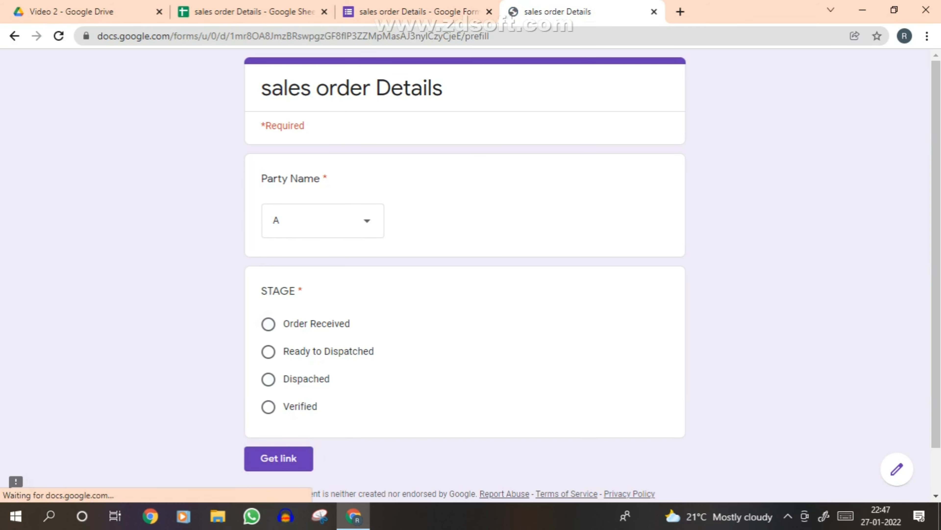
pyautogui.click(297, 471)
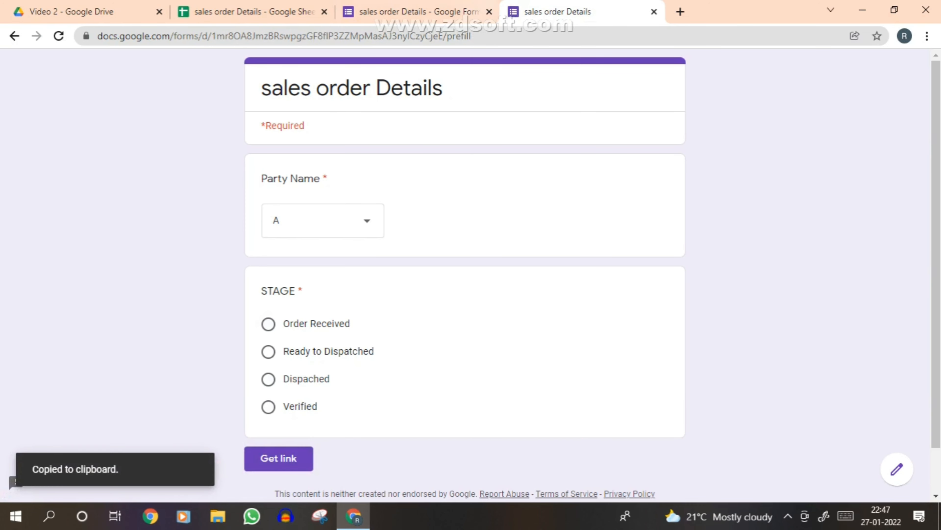
pyautogui.click(252, 11)
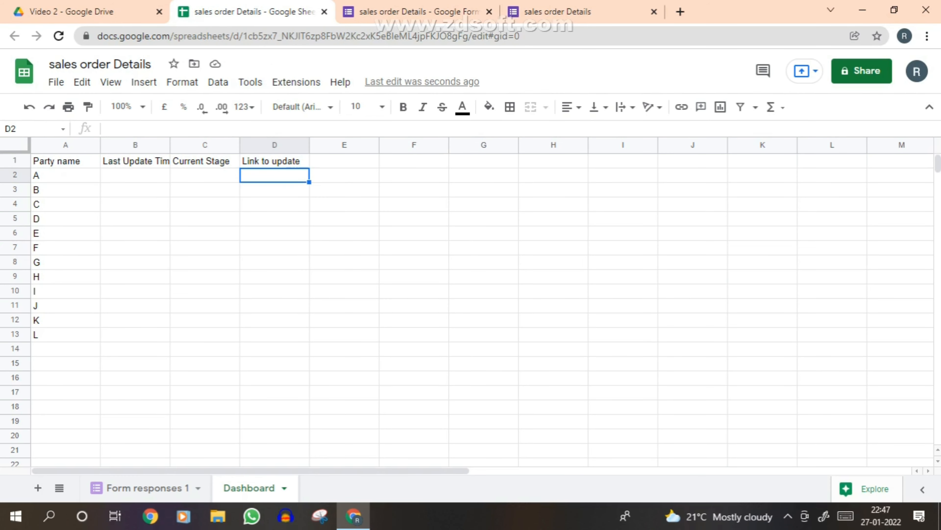
pyautogui.click(558, 12)
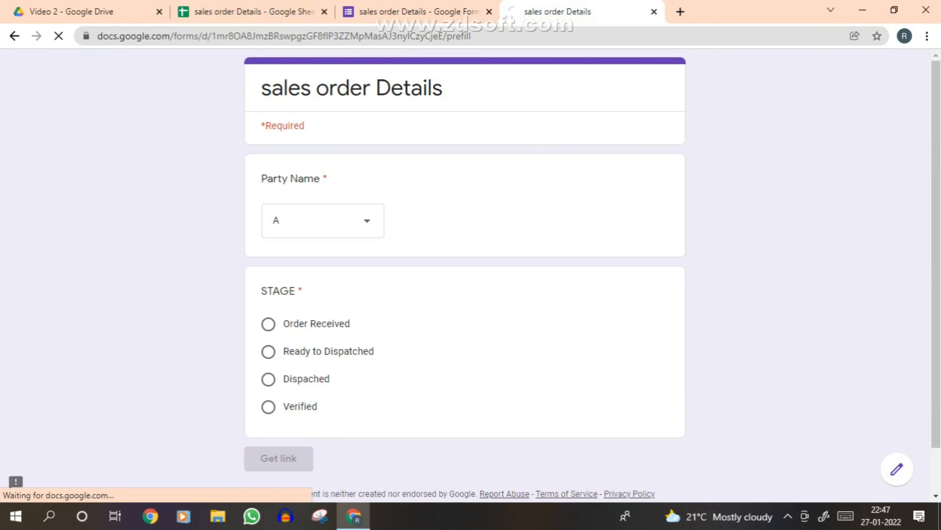
pyautogui.click(296, 471)
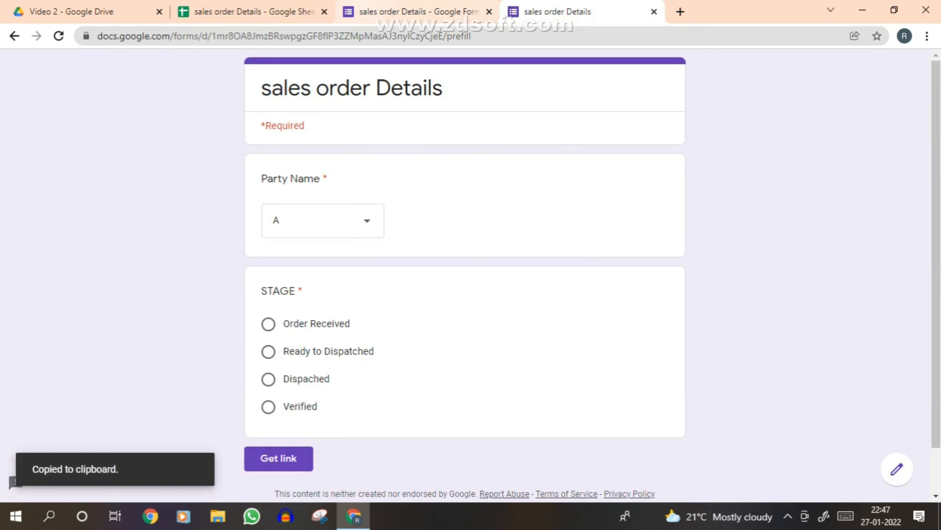
# Step: Start a HYPERLINK formula in Dashboard cell D2 with the copied pre-filled form link in quotation marks as its URL
pyautogui.click(259, 11)
pyautogui.write('=HYPERLINK(')
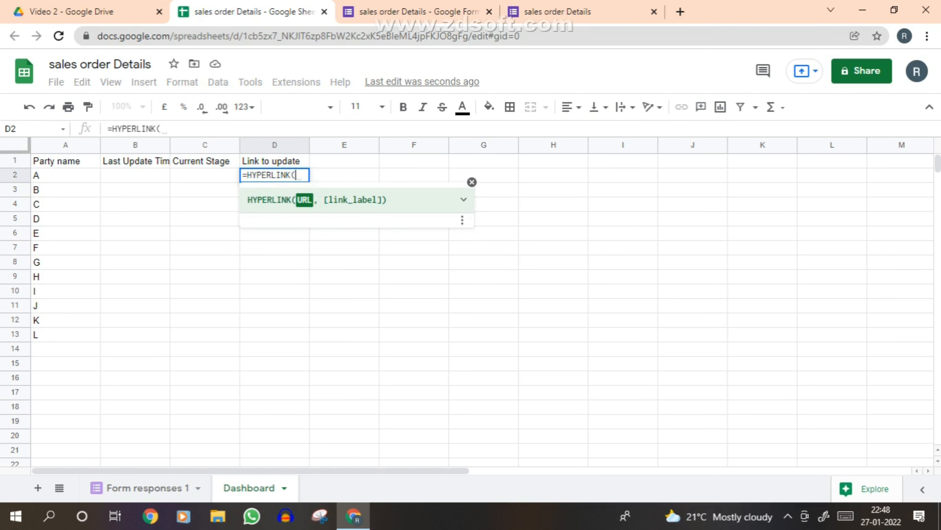
pyautogui.write('"')
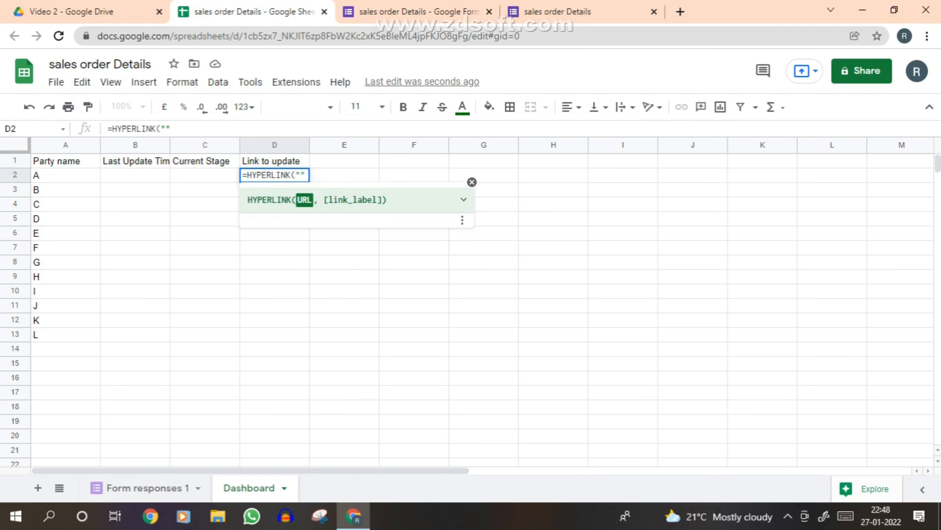
pyautogui.hotkey('ctrl', 'v')
pyautogui.press('Right')
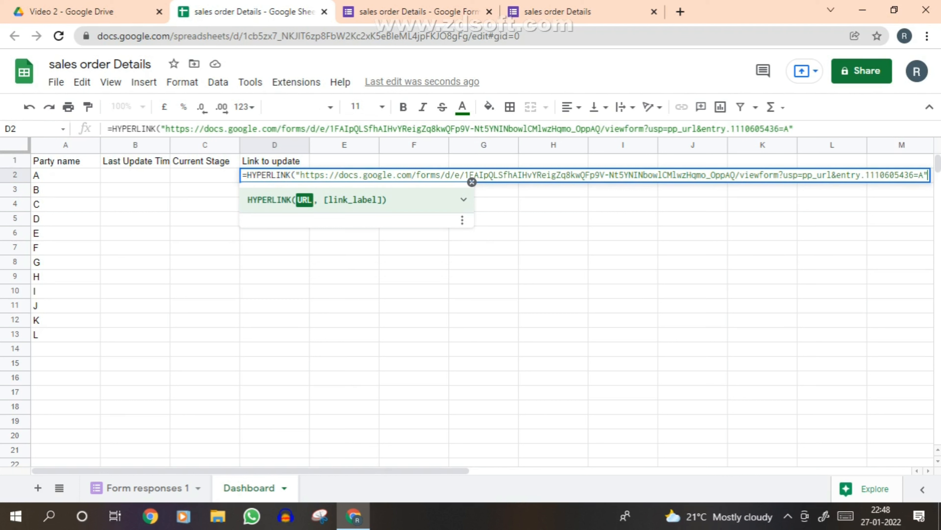
# Step: Replace the fixed party value A at the end of the link with a concatenated reference to cell A2, using "&A2&"
pyautogui.hotkey('shift', 'Left')
pyautogui.write('""')
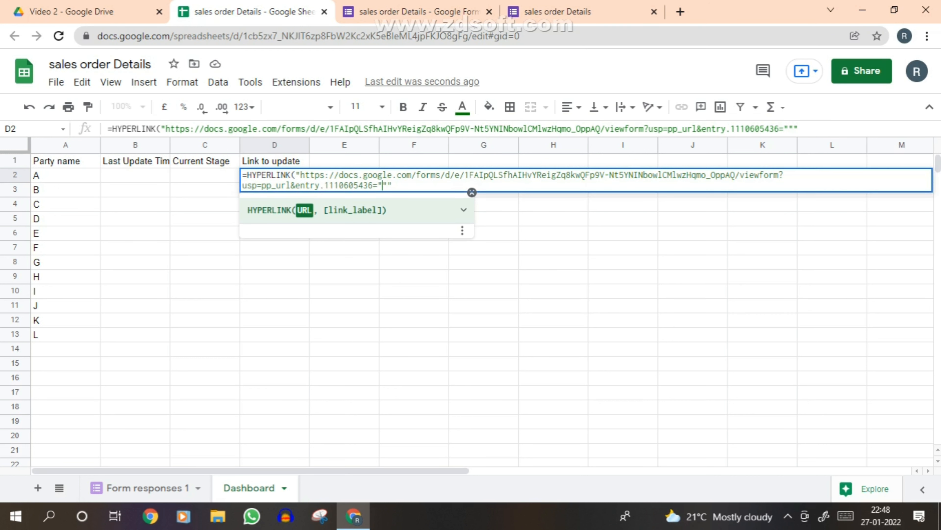
pyautogui.write('&&')
pyautogui.press('Left')
pyautogui.write('A2')
pyautogui.press('Right')
pyautogui.press('Right')
pyautogui.press('Right')
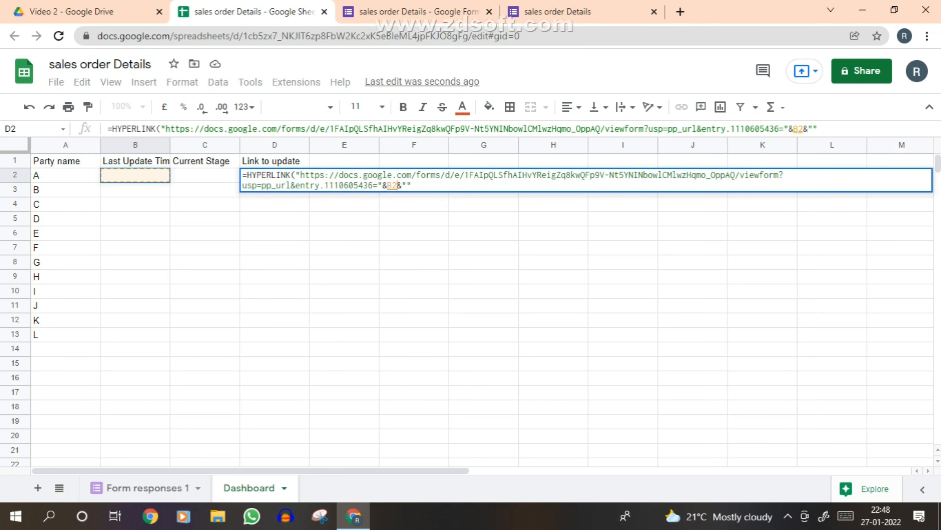
pyautogui.press('Left')
pyautogui.press('Left')
pyautogui.press('Left')
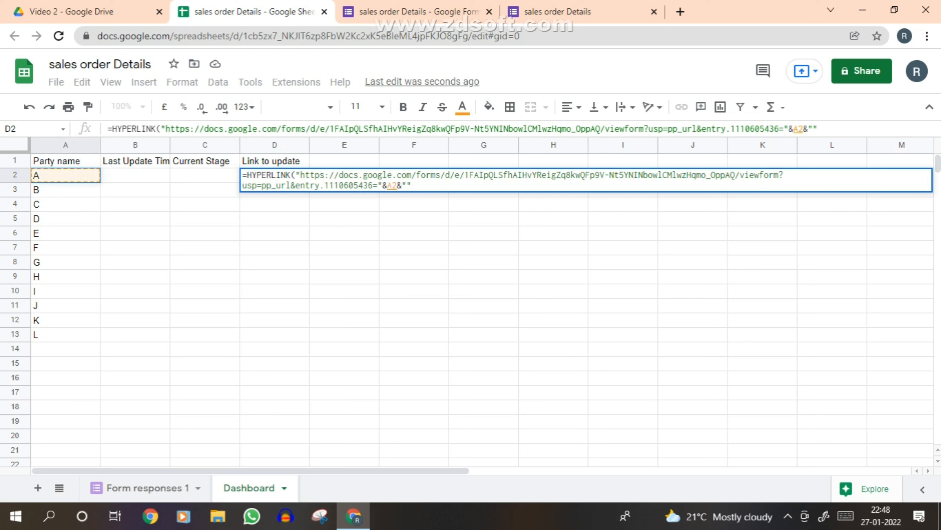
# Step: Add "Click Here" as the link label and complete the HYPERLINK formula in D2
pyautogui.press('End')
pyautogui.write(',')
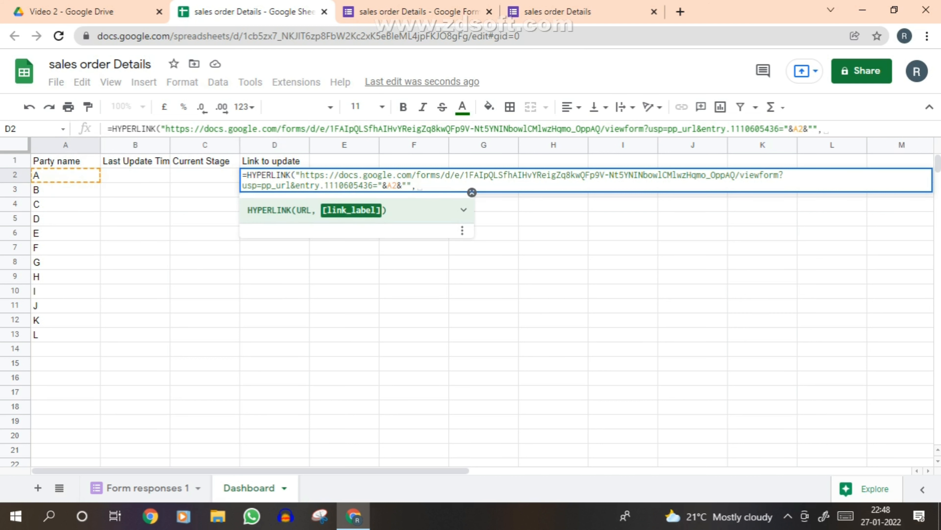
pyautogui.write('""')
pyautogui.press('Left')
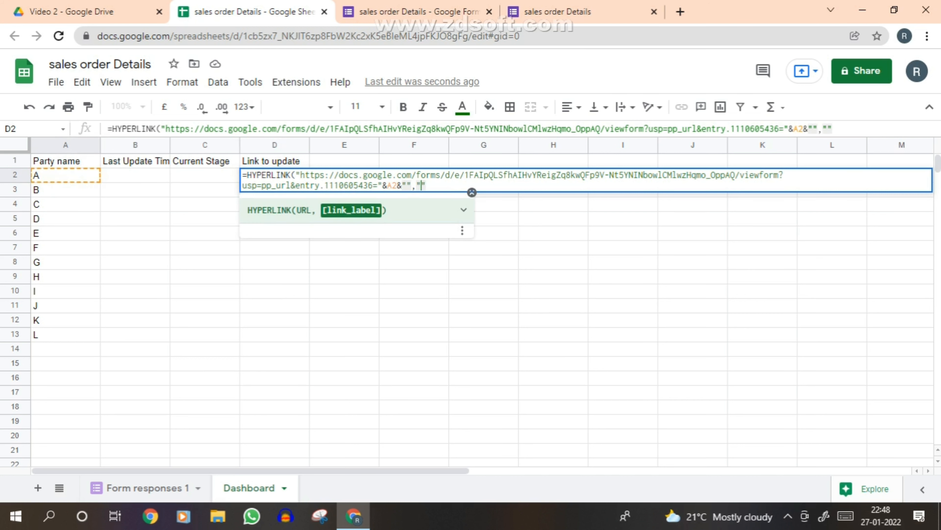
pyautogui.write('cLICK')
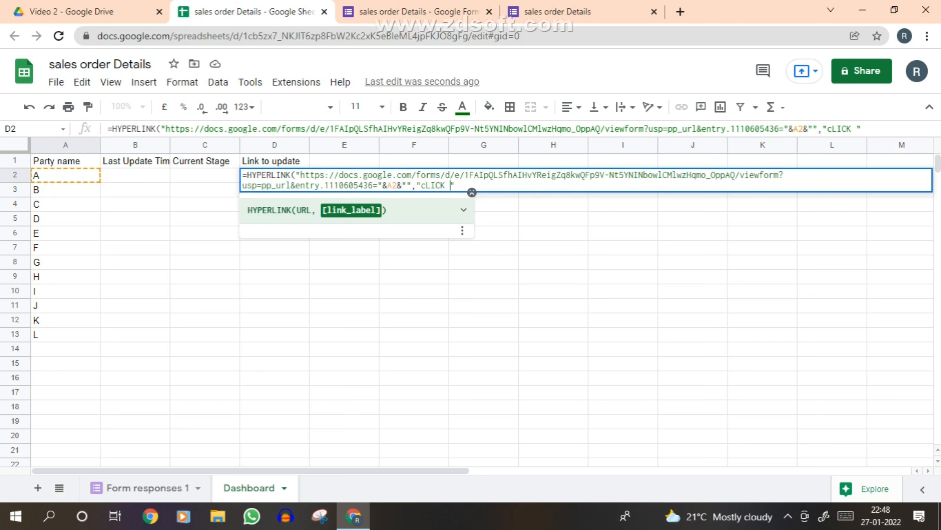
pyautogui.press('BackSpace')
pyautogui.press('BackSpace')
pyautogui.press('BackSpace')
pyautogui.press('BackSpace')
pyautogui.press('BackSpace')
pyautogui.press('capslock')
pyautogui.press('BackSpace')
pyautogui.write('C')
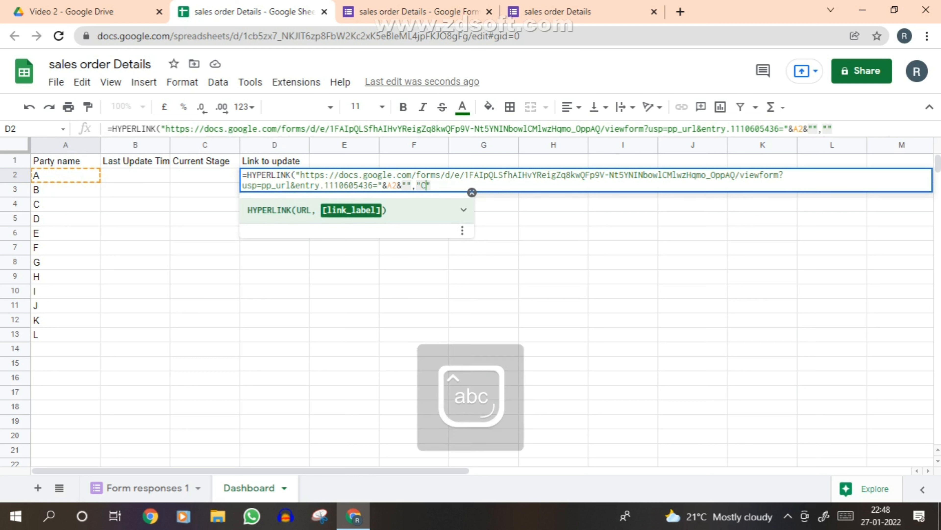
pyautogui.write('lick Here')
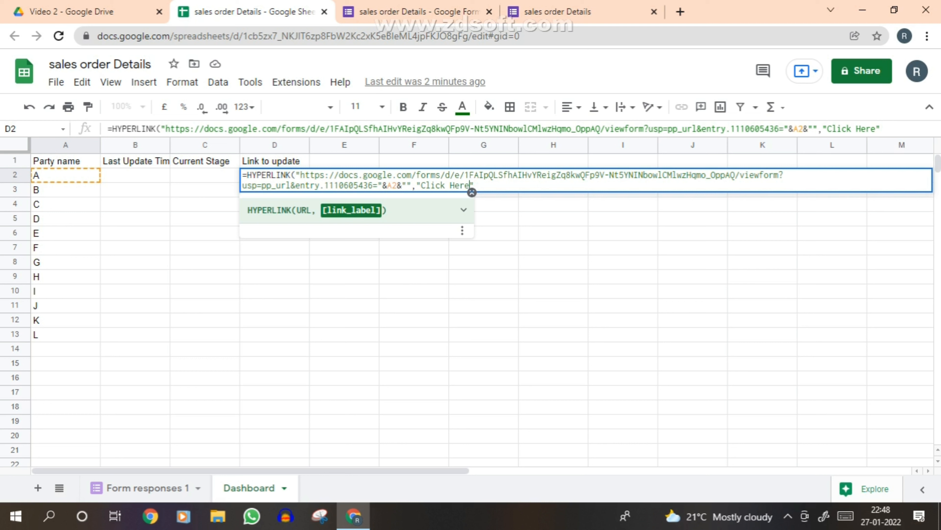
pyautogui.press('Return')
# Step: Close the two open form pages and open the link in D2 to check the pre-filled Party Name
pyautogui.click(274, 175)
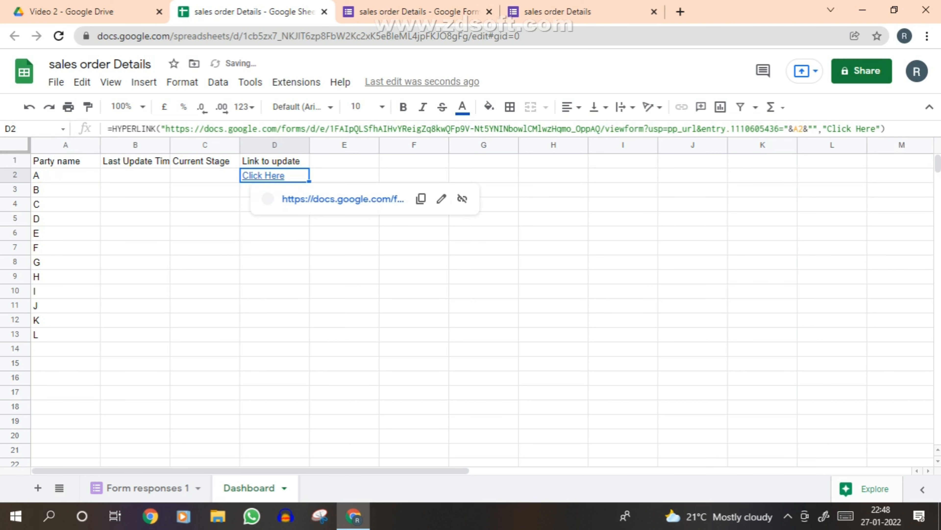
pyautogui.click(490, 11)
pyautogui.click(490, 12)
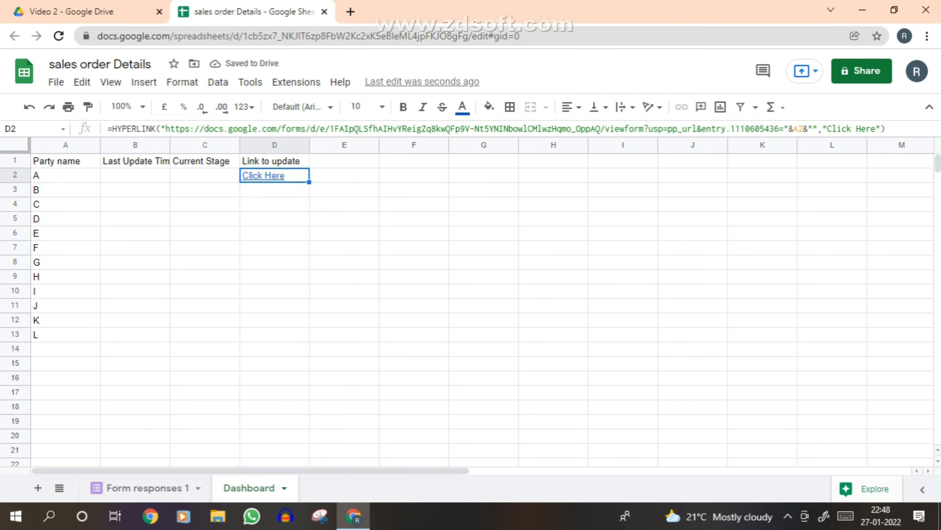
pyautogui.moveTo(264, 176)
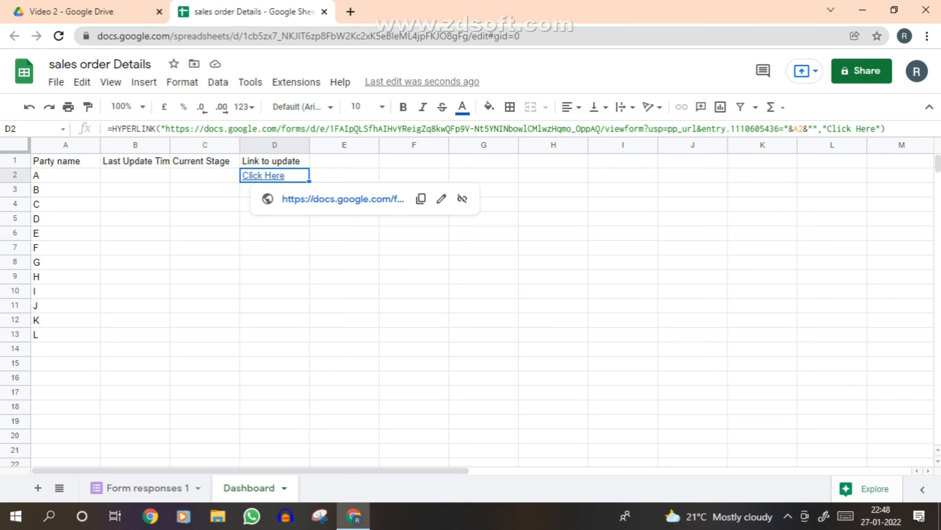
pyautogui.click(343, 199)
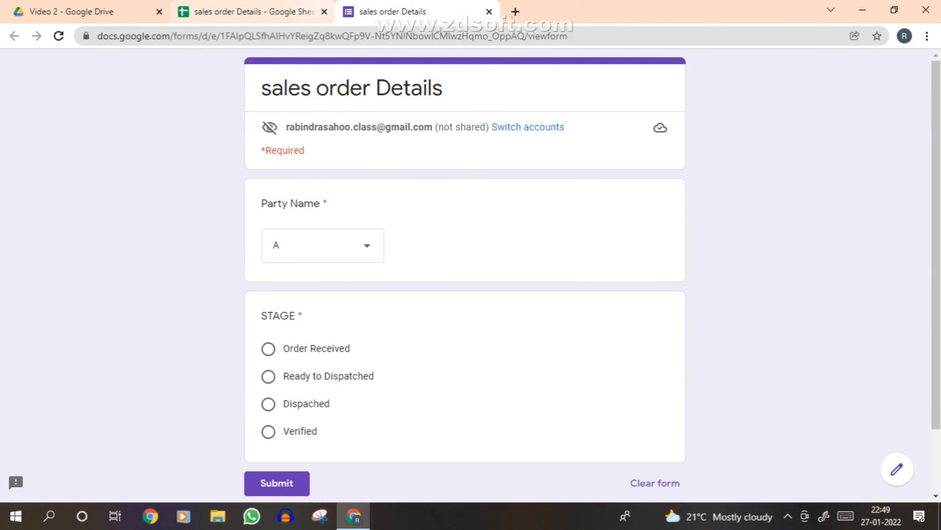
# Step: Change the party name in A2 to B, test the D2 link with it, and close both form pages
pyautogui.click(255, 11)
pyautogui.click(65, 175)
pyautogui.write('B')
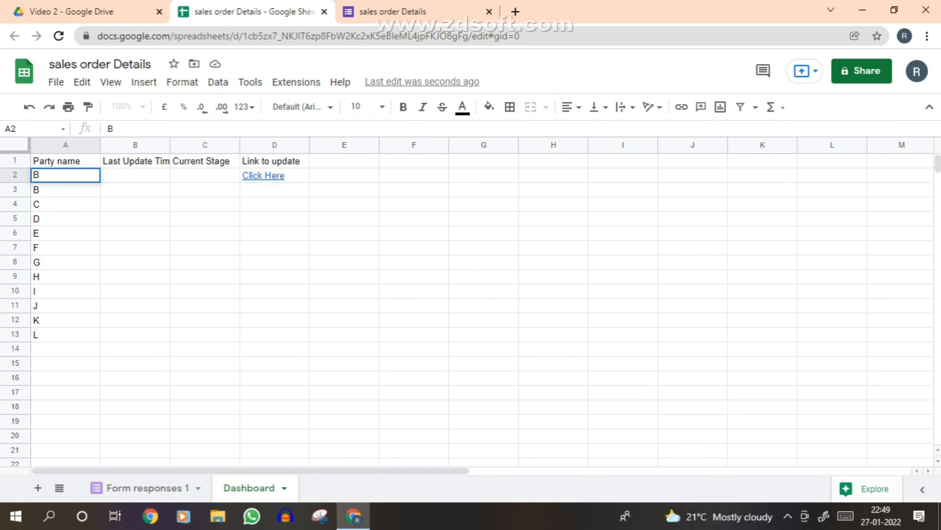
pyautogui.press('Return')
pyautogui.click(263, 175)
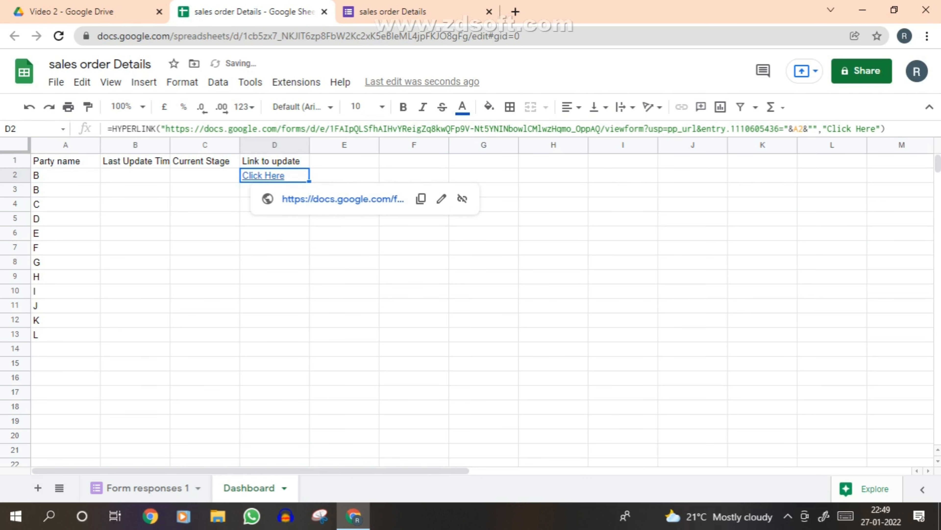
pyautogui.click(267, 200)
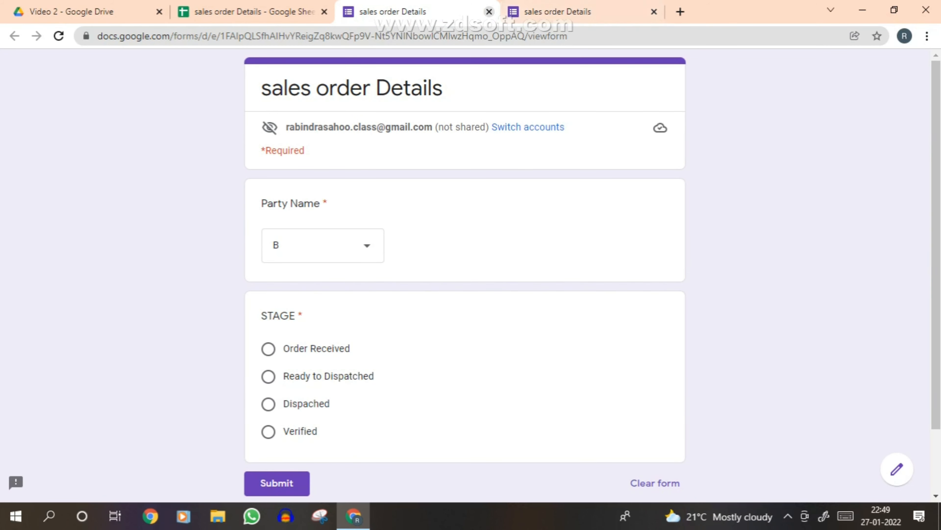
pyautogui.click(489, 12)
pyautogui.click(489, 11)
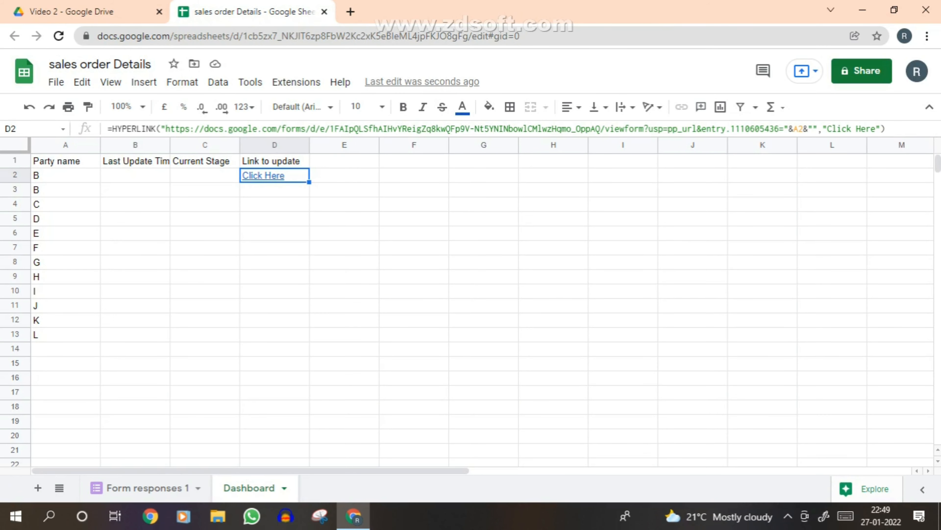
# Step: Wrap the HYPERLINK formula in D2 in an ArrayFormula
pyautogui.press('Up')
pyautogui.press('Down')
pyautogui.press('Down')
pyautogui.press('Down')
pyautogui.press('Down')
pyautogui.press('Down')
pyautogui.press('Down')
pyautogui.press('Down')
pyautogui.press('Down')
pyautogui.press('Down')
pyautogui.hotkey('ctrl', 'Up')
pyautogui.press('F2')
pyautogui.press('Up')
pyautogui.press('Up')
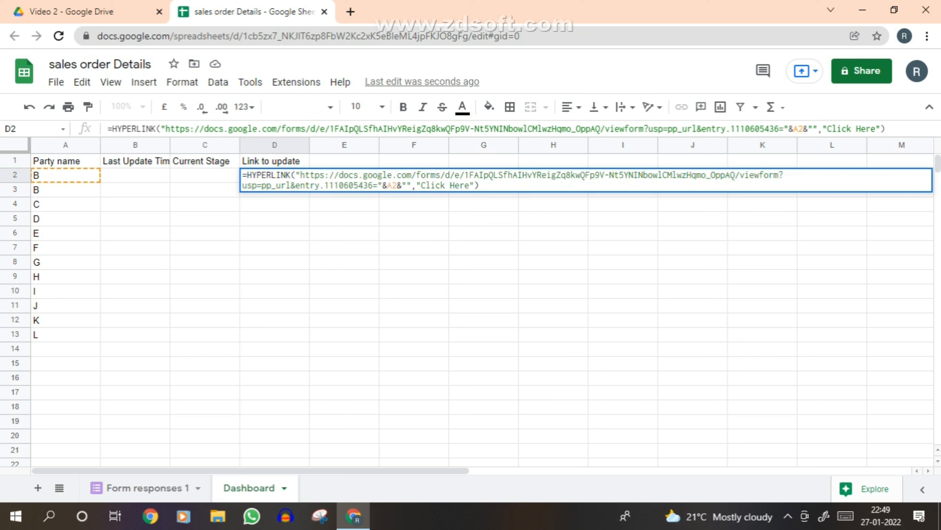
pyautogui.hotkey('ctrl', 'shift', 'Return')
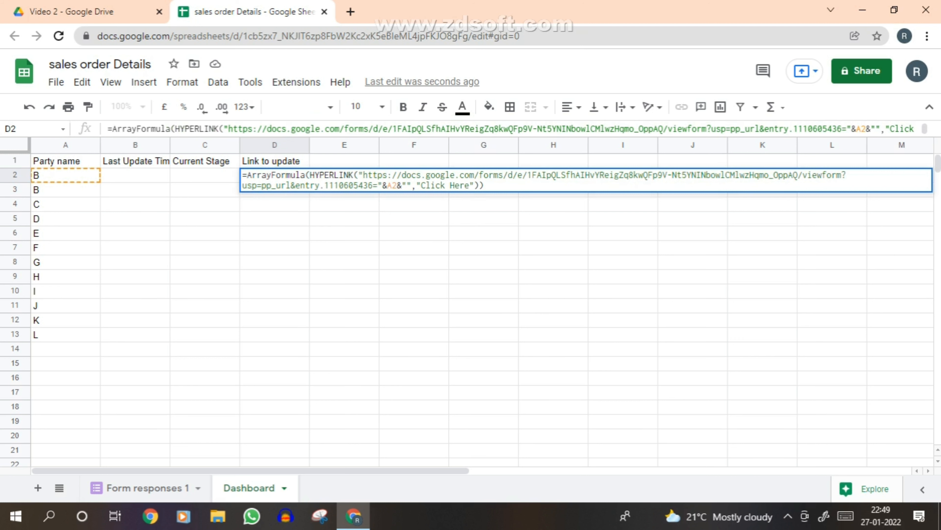
# Step: Add if(A2:A="","", before HYPERLINK in the D2 formula and extend the link's A2 reference to A2:A
pyautogui.write('if(')
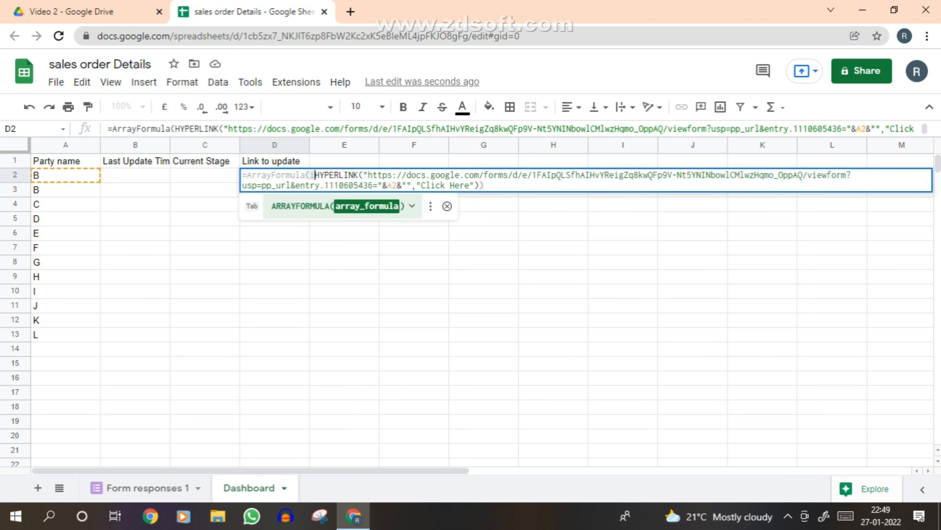
pyautogui.write('A2:A')
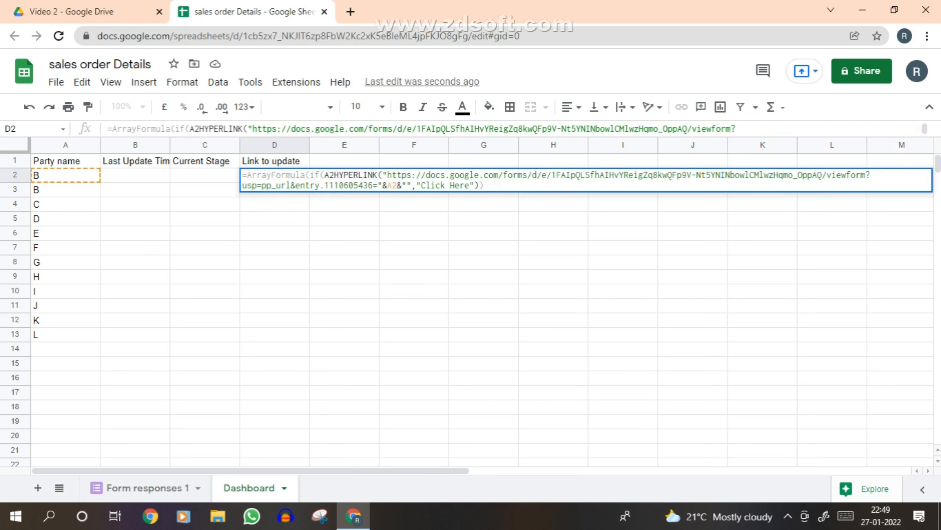
pyautogui.write('="","')
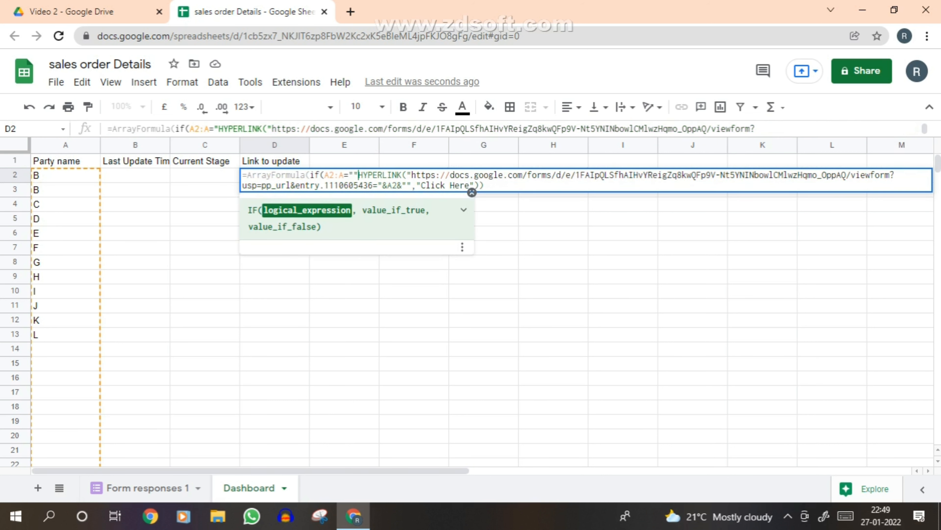
pyautogui.write('",')
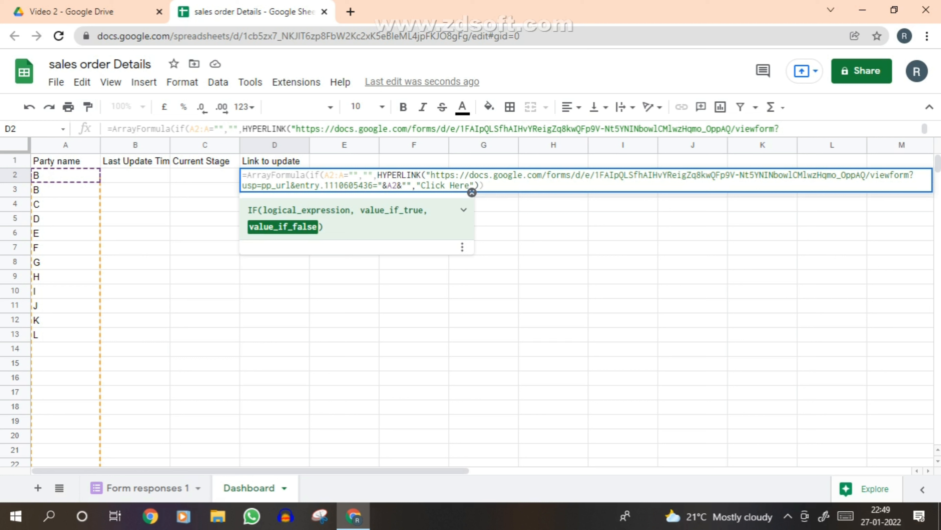
pyautogui.click(397, 186)
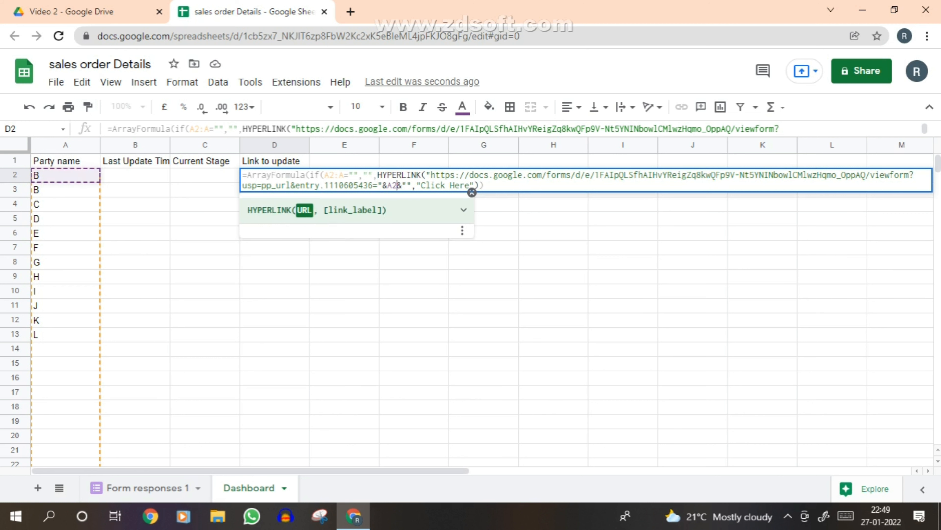
pyautogui.write(':A')
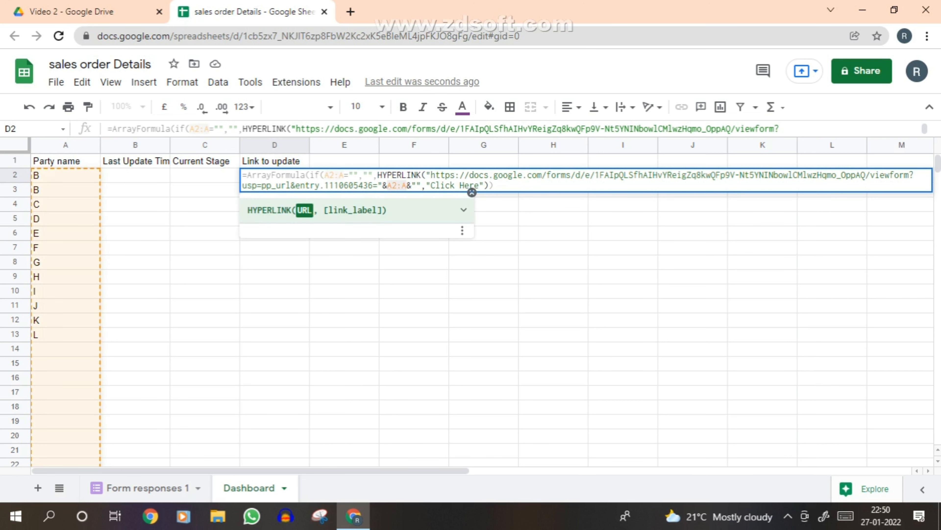
pyautogui.press('Return')
# Step: Set the party name in cell A2 back to A
pyautogui.click(66, 176)
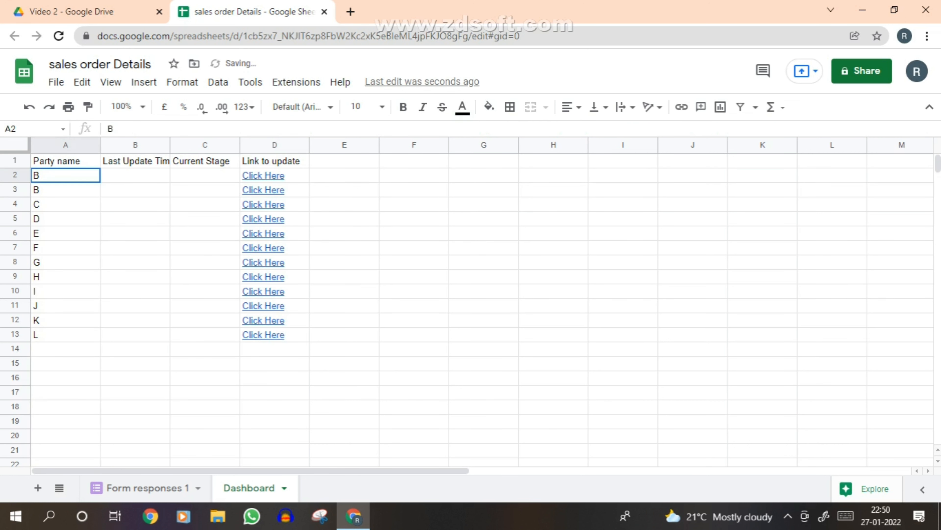
pyautogui.write('A')
pyautogui.press('Return')
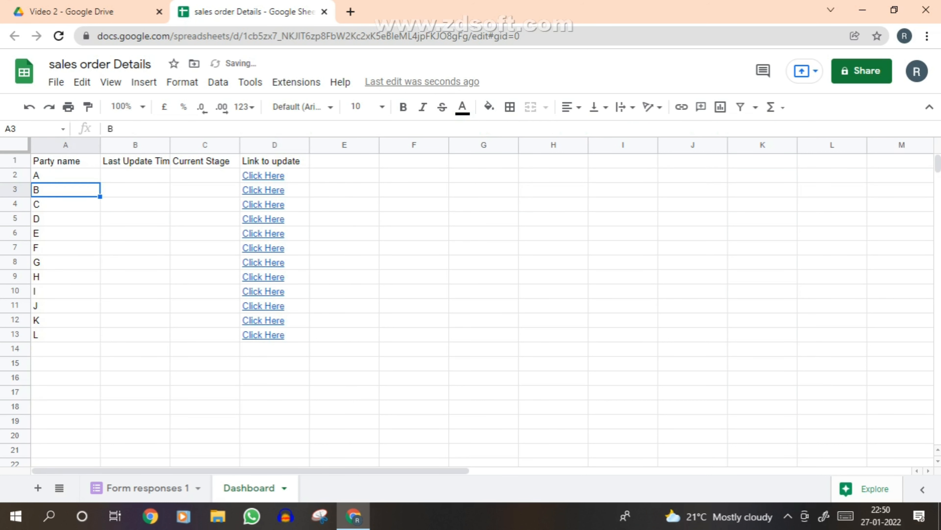
# Step: Open party E's update link in D6 to check its pre-filled Party Name, and close the form page
pyautogui.click(263, 233)
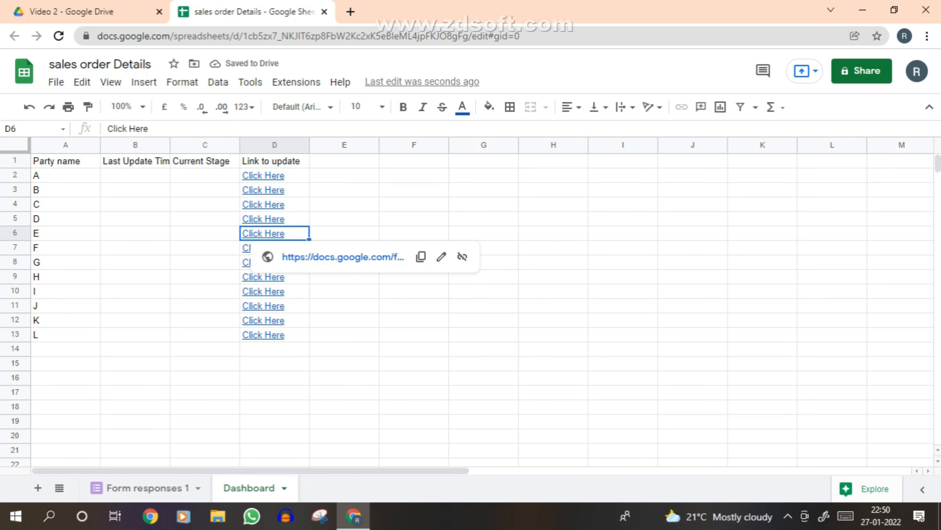
pyautogui.hotkey('shift', 'Left')
pyautogui.hotkey('shift', 'Left')
pyautogui.hotkey('shift', 'Left')
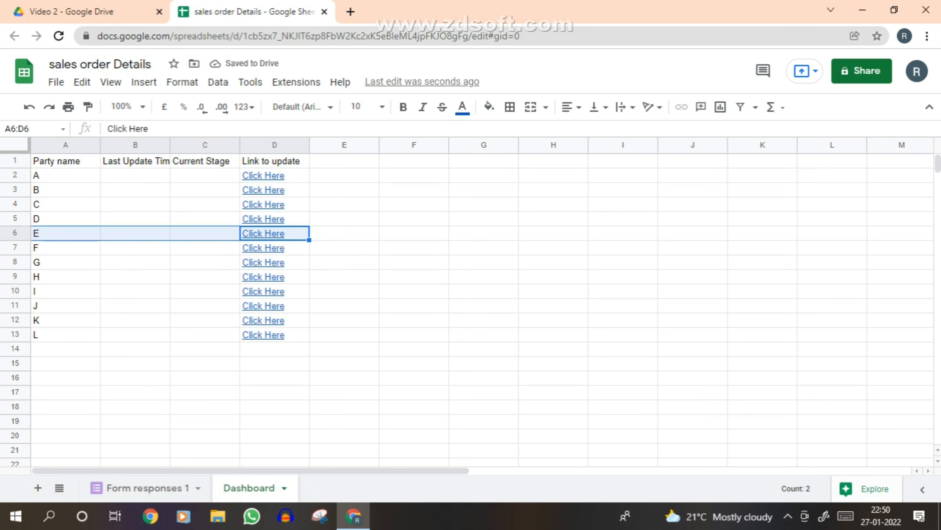
pyautogui.click(263, 233)
pyautogui.click(342, 257)
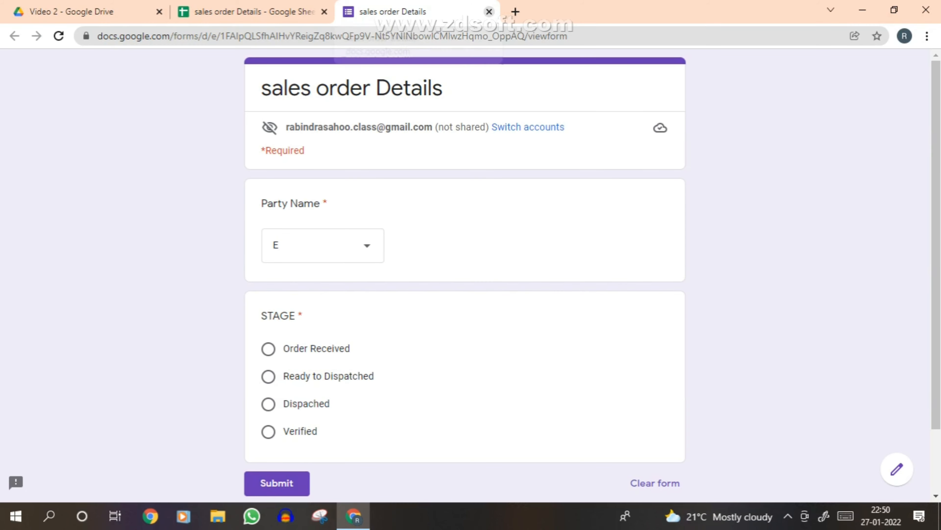
pyautogui.click(489, 12)
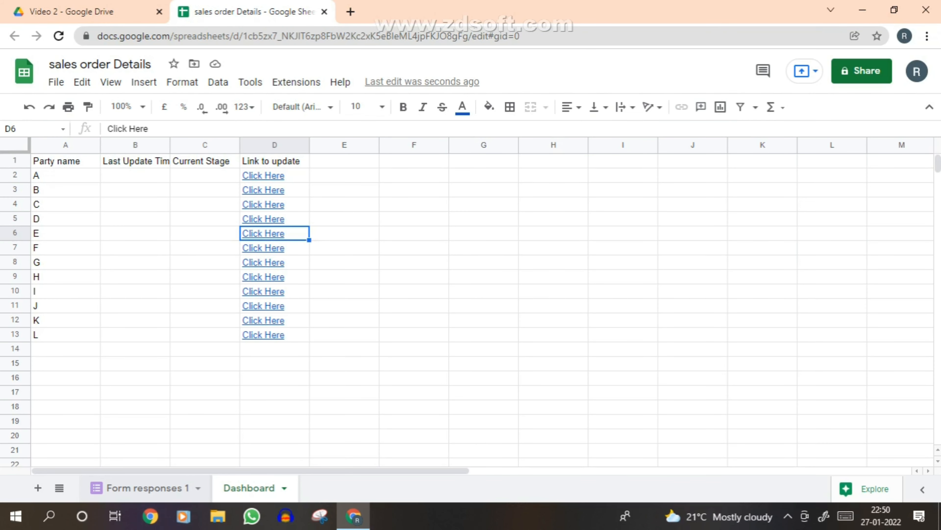
# Step: Delete the empty columns D through AB from the Form responses 1 sheet
pyautogui.click(148, 488)
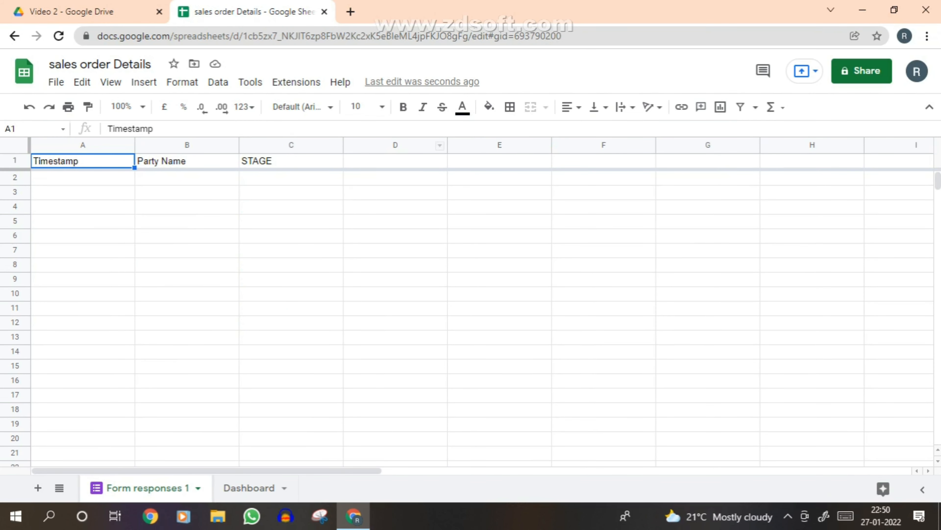
pyautogui.click(395, 145)
pyautogui.hotkey('ctrl', 'shift', 'Right')
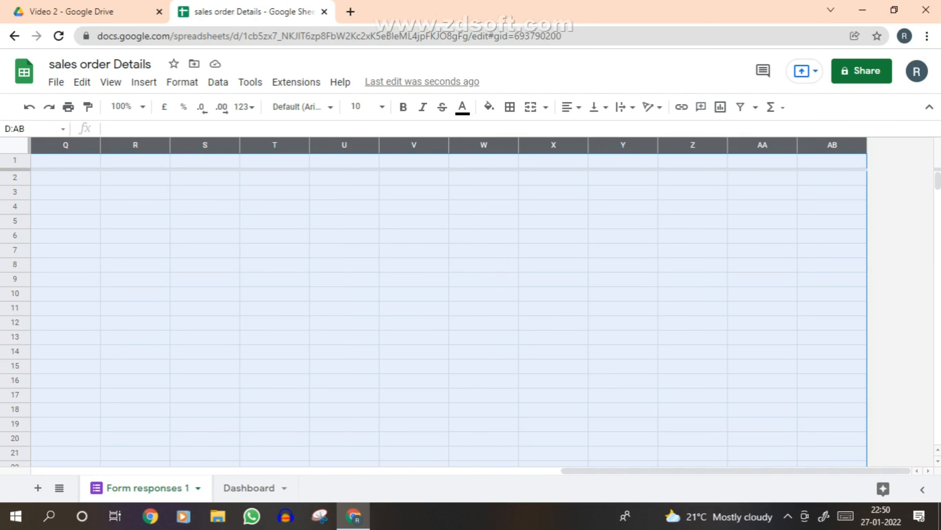
pyautogui.rightClick(363, 145)
pyautogui.click(427, 264)
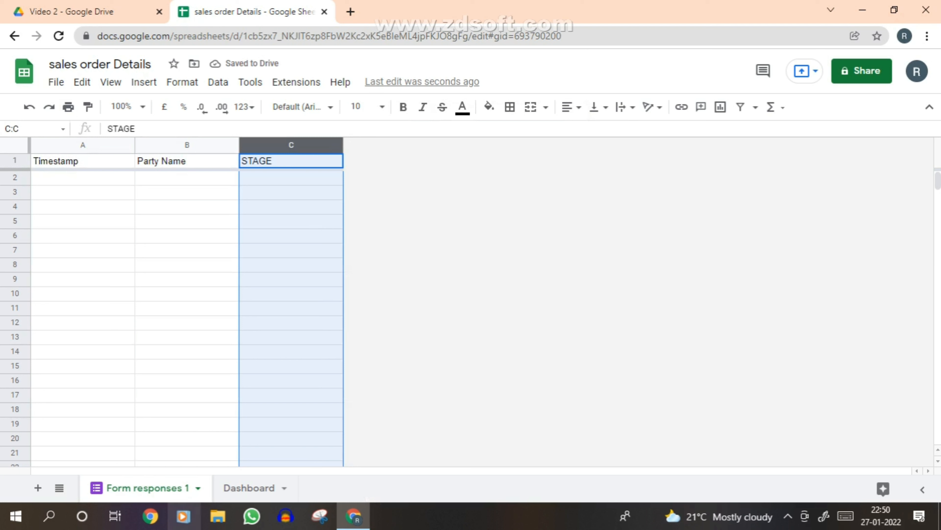
# Step: Rename the Form responses 1 sheet as record
pyautogui.doubleClick(148, 487)
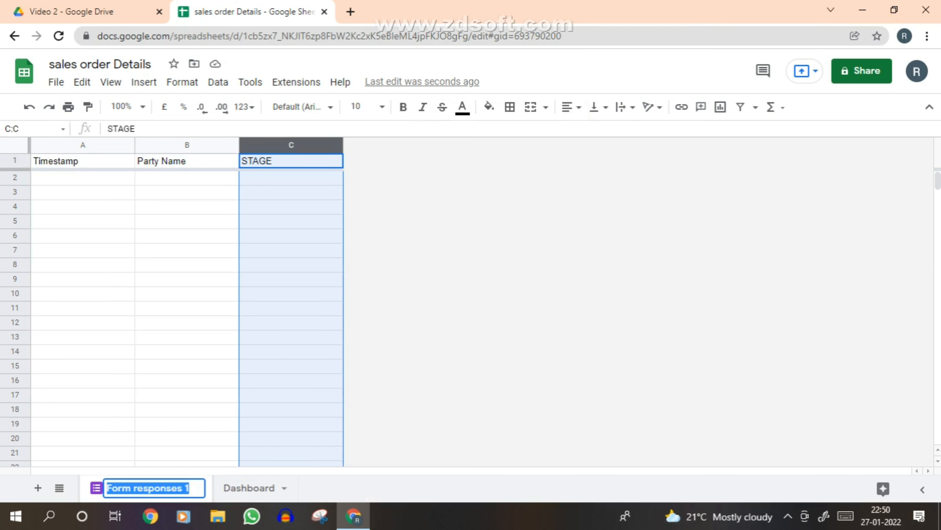
pyautogui.press('BackSpace')
pyautogui.write('record')
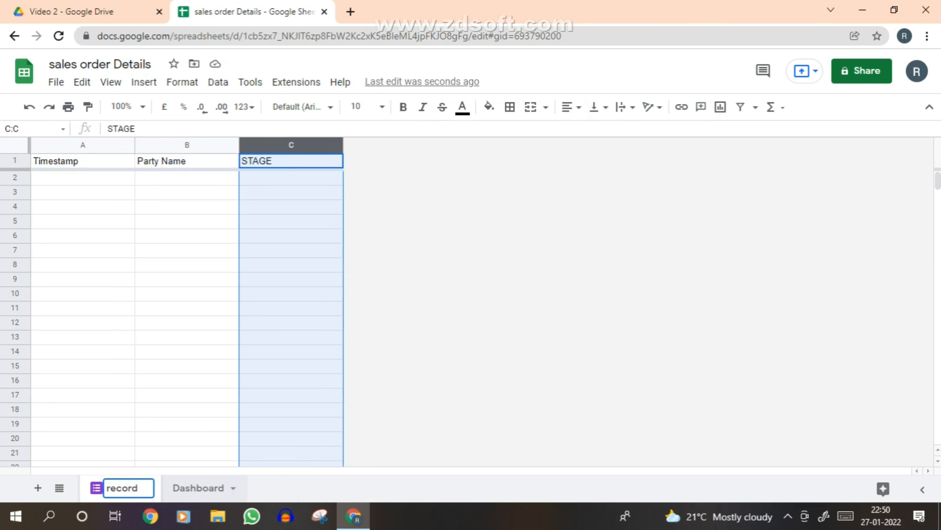
pyautogui.press('Return')
# Step: On the Dashboard sheet, list the function names Vlookup, Query and if in cells F3 to F5
pyautogui.click(198, 488)
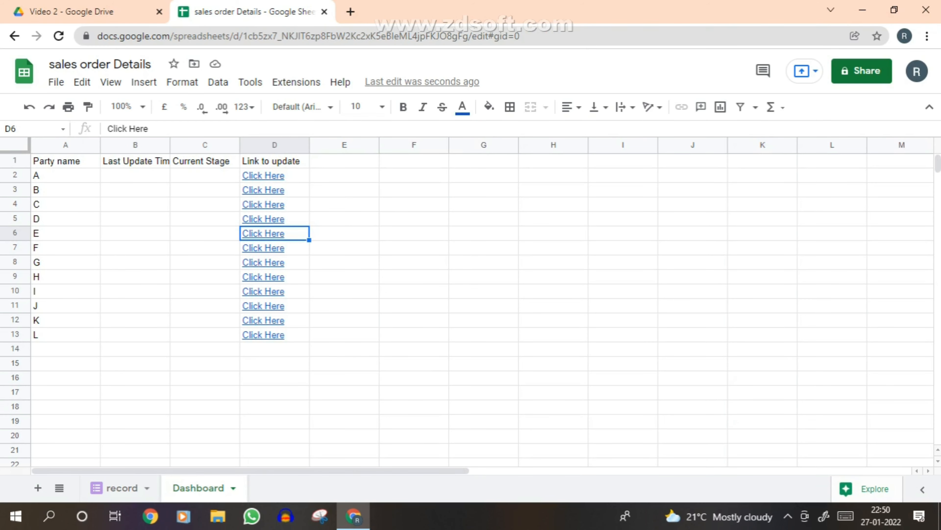
pyautogui.click(415, 219)
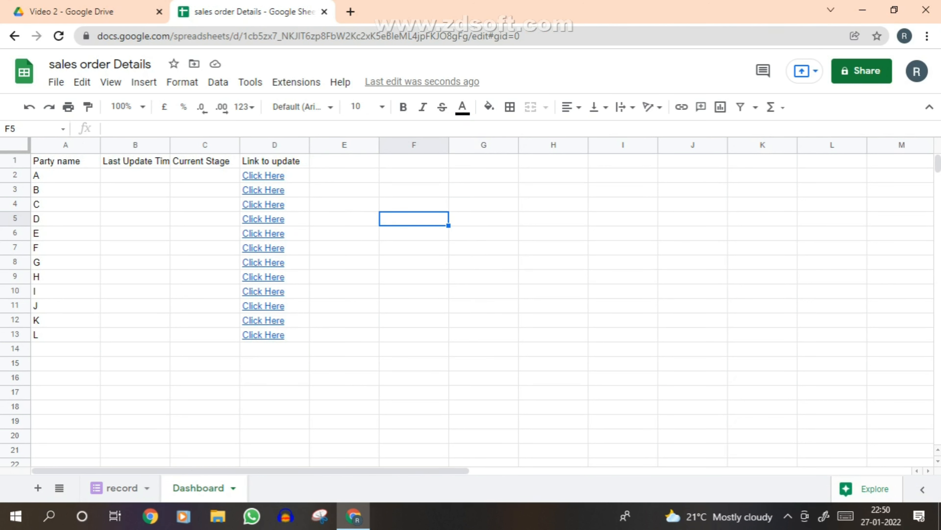
pyautogui.click(414, 190)
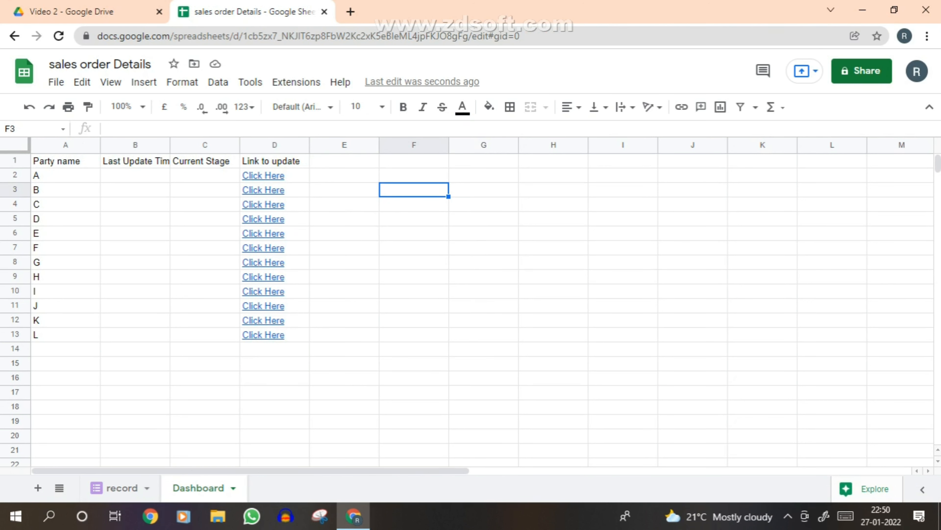
pyautogui.write('Vlookup')
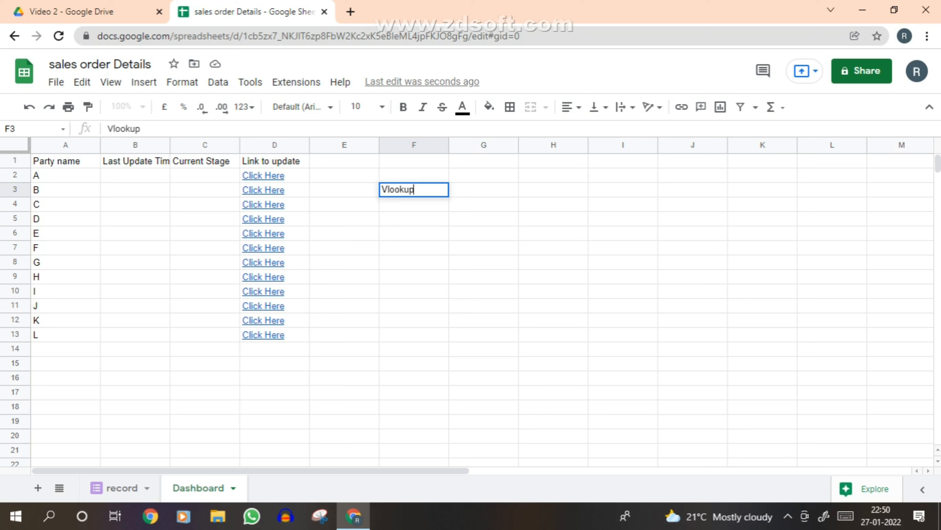
pyautogui.press('Return')
pyautogui.write('Quert')
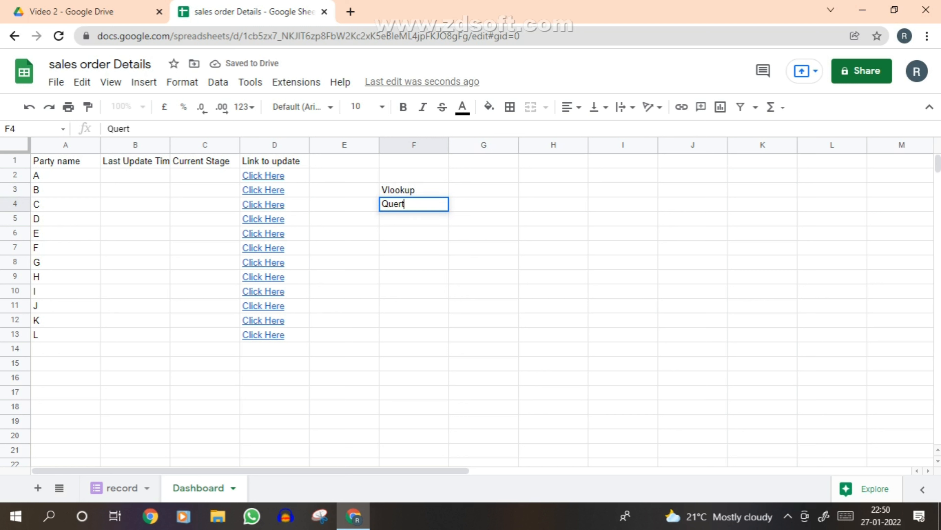
pyautogui.press('BackSpace')
pyautogui.write('y')
pyautogui.press('Return')
pyautogui.write('if')
pyautogui.press('Return')
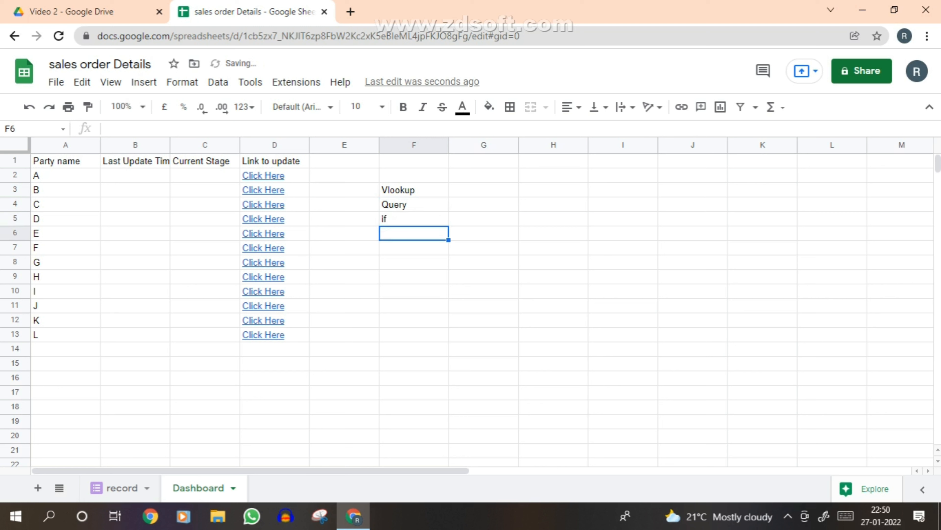
# Step: Add arrayformula and iferror to the function list in cells F6 and F7
pyautogui.write('arrayfo')
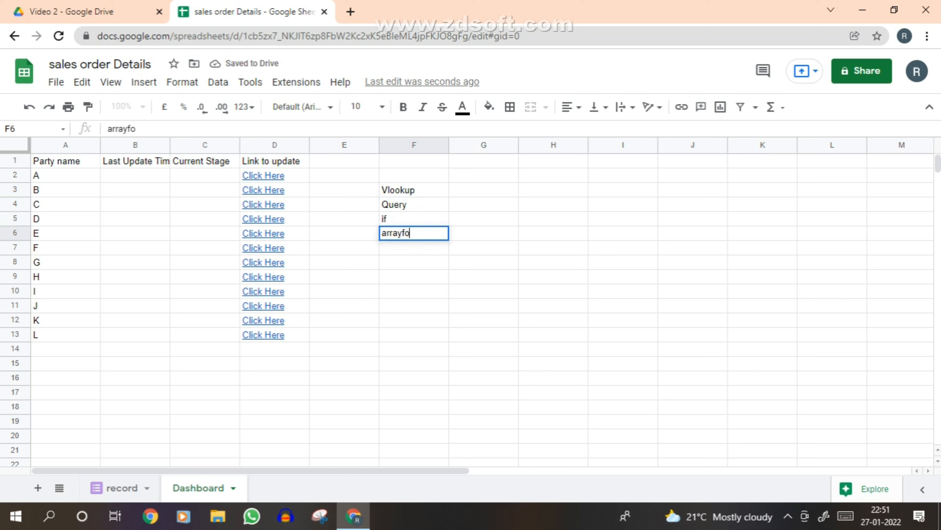
pyautogui.write('rmula')
pyautogui.press('Return')
pyautogui.write('if')
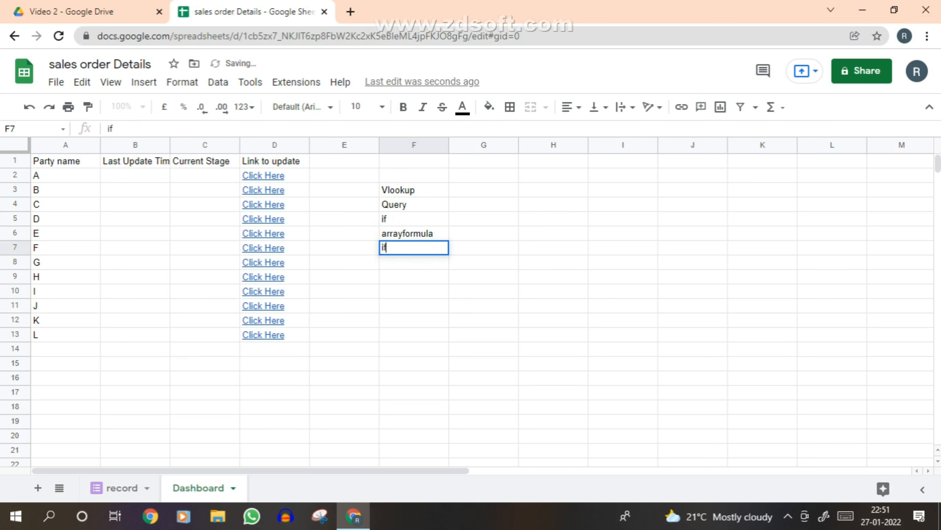
pyautogui.write('error')
pyautogui.press('Return')
pyautogui.press('Up')
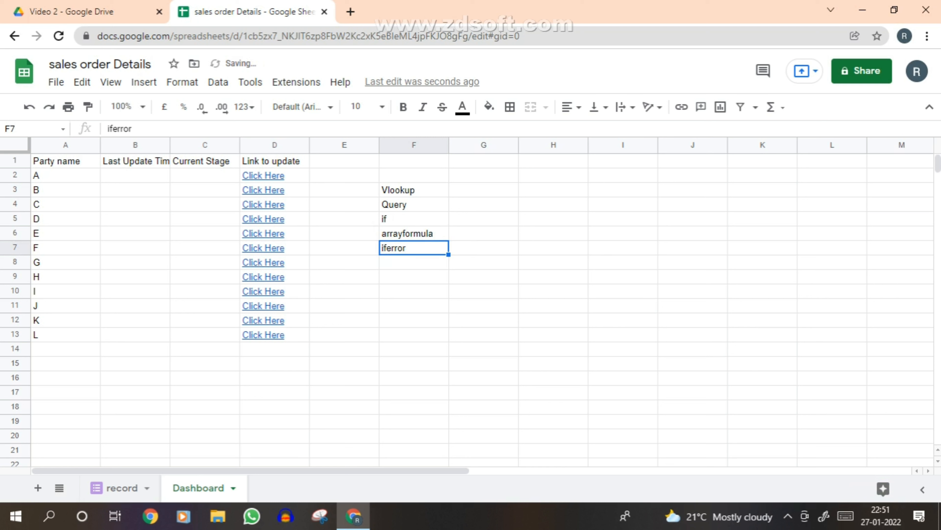
pyautogui.hotkey('shift', 'Up')
pyautogui.hotkey('shift', 'Up')
pyautogui.hotkey('shift', 'Up')
pyautogui.hotkey('shift', 'Up')
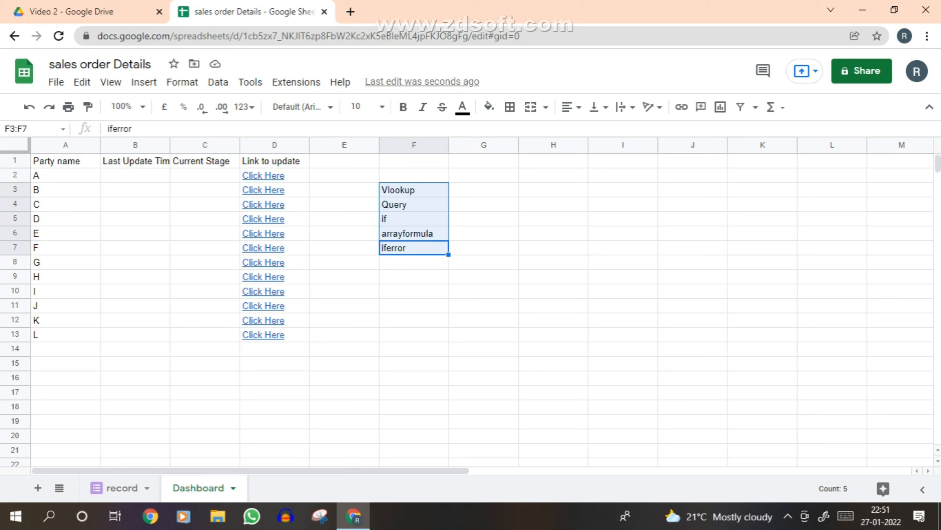
pyautogui.click(554, 190)
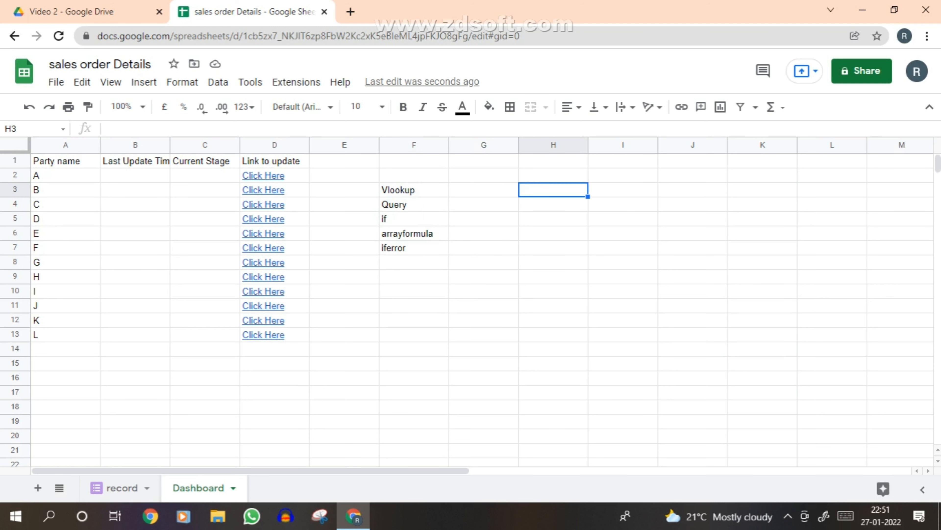
pyautogui.press('Left')
pyautogui.press('Left')
pyautogui.press('Left')
pyautogui.press('Right')
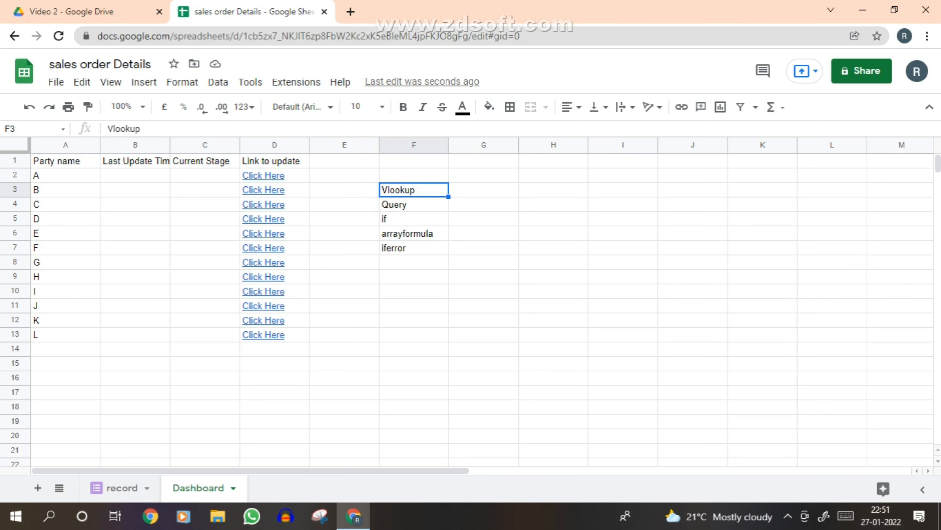
pyautogui.hotkey('shift', 'Right')
pyautogui.press('Down')
pyautogui.press('Up')
pyautogui.press('Down')
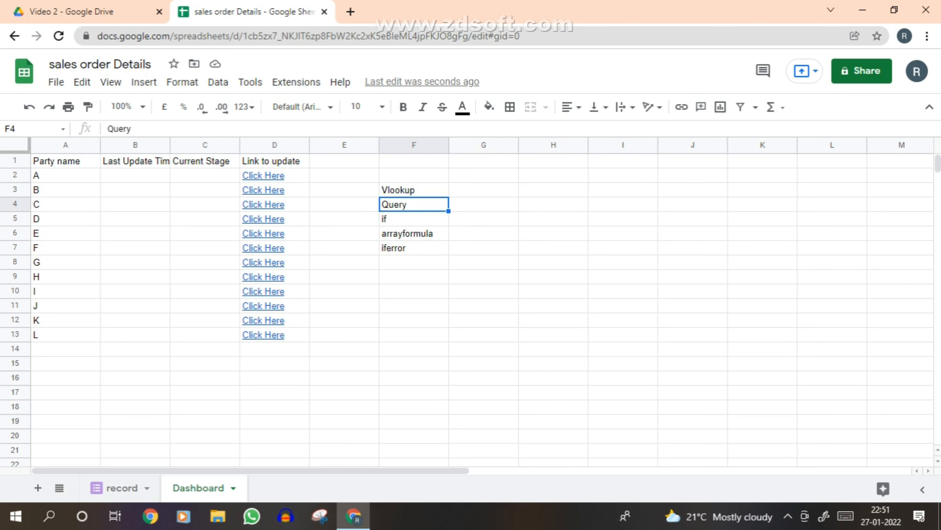
pyautogui.press('Up')
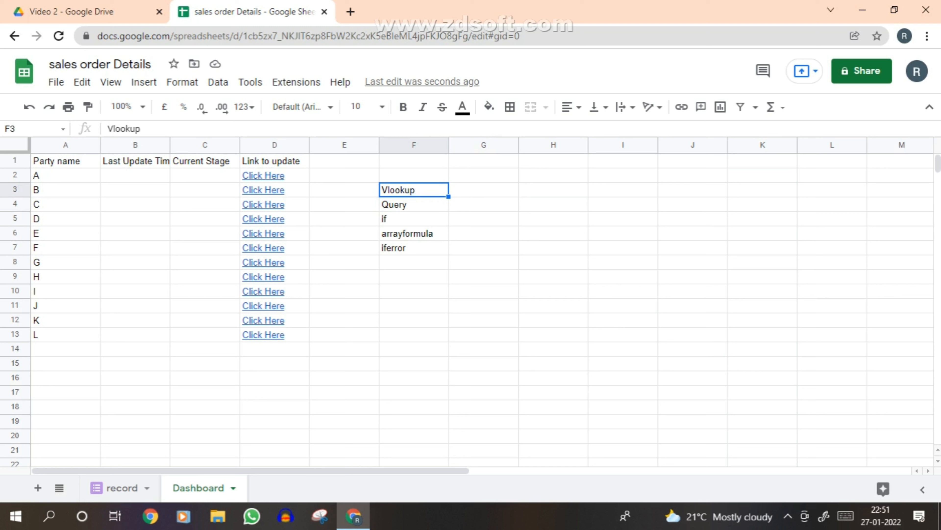
# Step: Enter a sample lookup table in H3:I4, pairing 1 with A and 2 with B
pyautogui.press('Right')
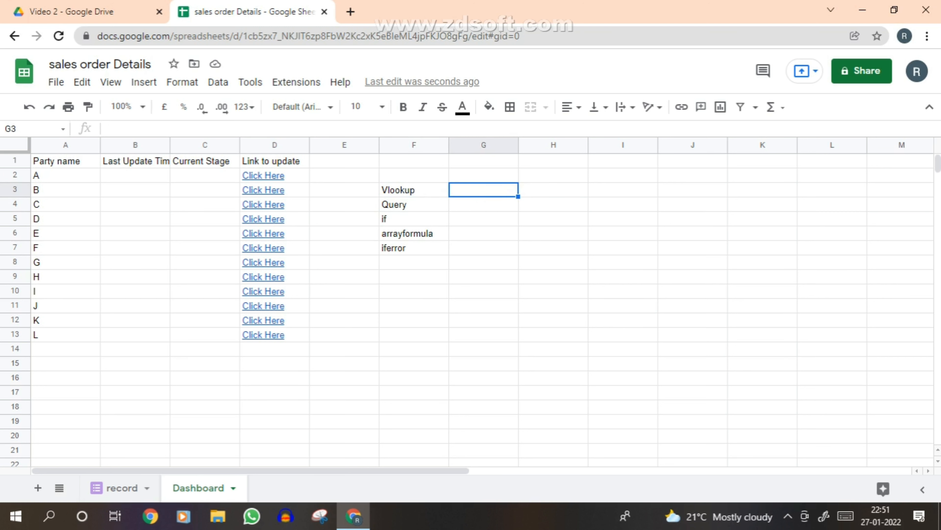
pyautogui.press('Right')
pyautogui.press('Left')
pyautogui.press('Right')
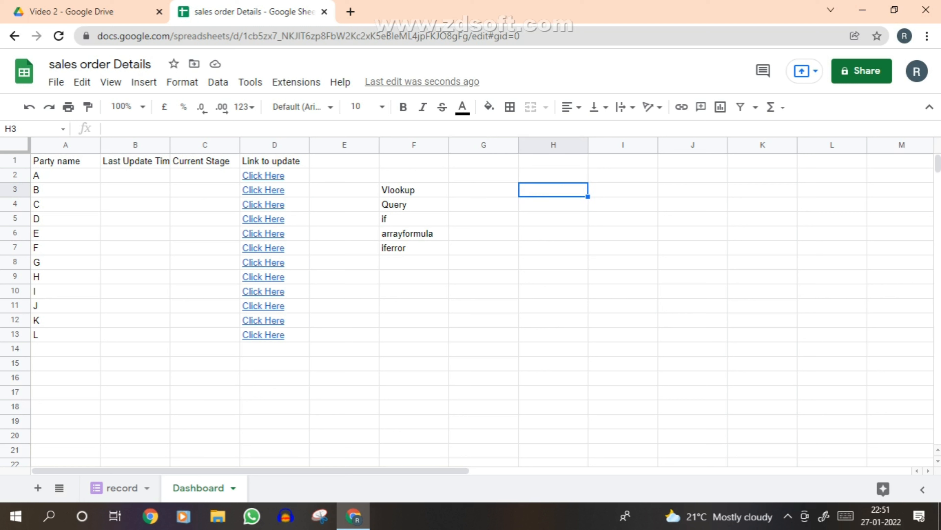
pyautogui.write('1')
pyautogui.press('BackSpace')
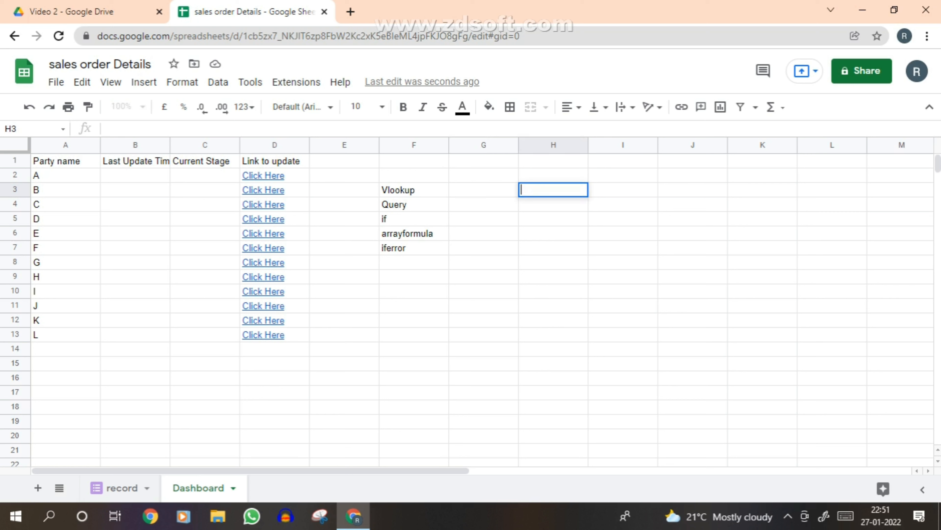
pyautogui.write('1')
pyautogui.press('Tab')
pyautogui.write('A')
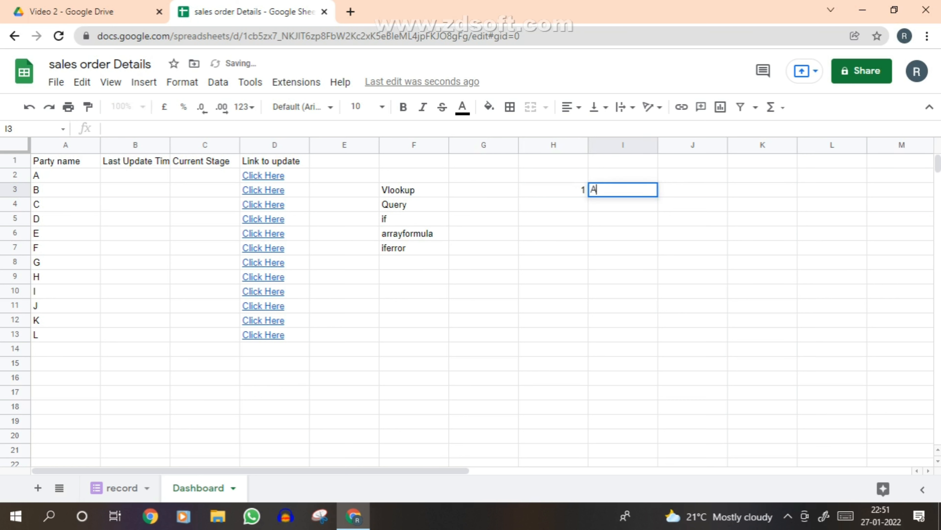
pyautogui.press('Return')
pyautogui.write('2')
pyautogui.press('Tab')
pyautogui.write('B')
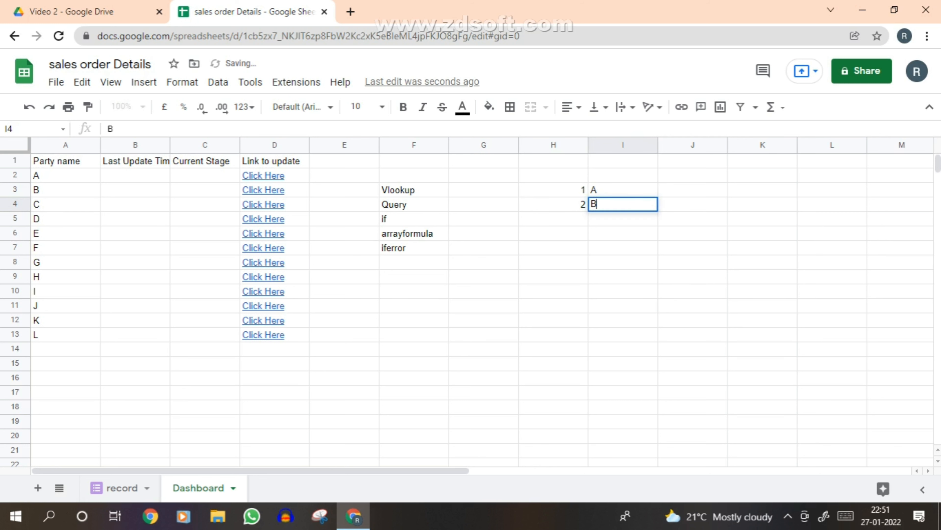
# Step: Enter the lookup value 1 in cell J3 beside the sample table
pyautogui.press('Tab')
pyautogui.press('Tab')
pyautogui.press('Up')
pyautogui.press('Up')
pyautogui.press('Down')
pyautogui.press('Left')
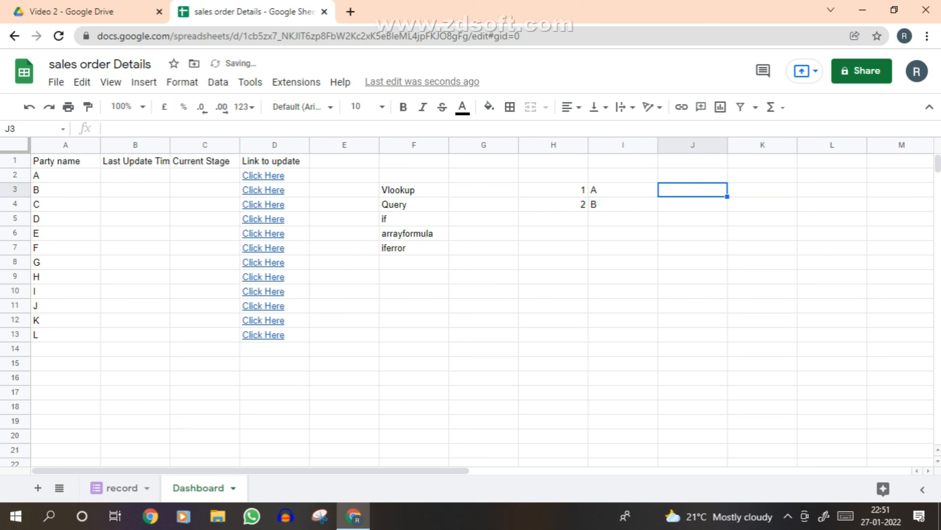
pyautogui.write('1')
pyautogui.press('Return')
# Step: Start a VLOOKUP formula in cell K3 with the lookup value in J3 as its search key
pyautogui.press('Up')
pyautogui.press('Right')
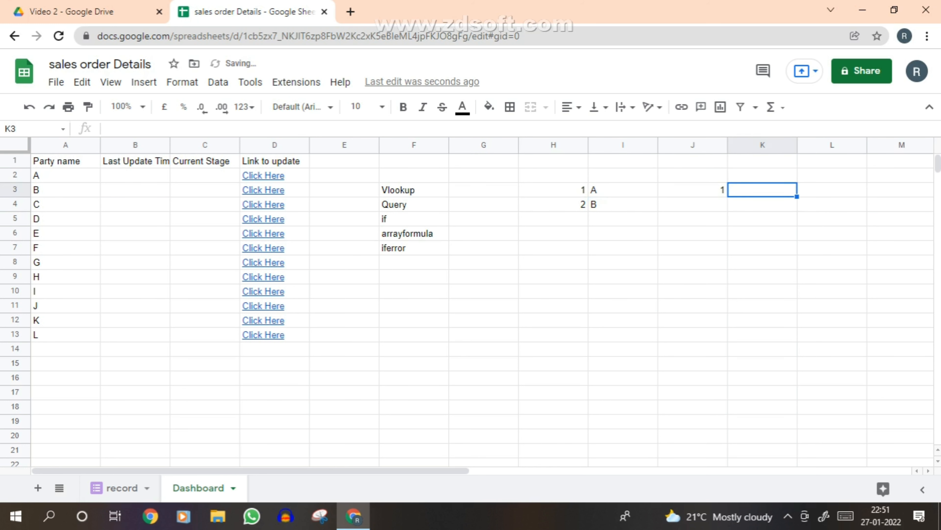
pyautogui.write('=')
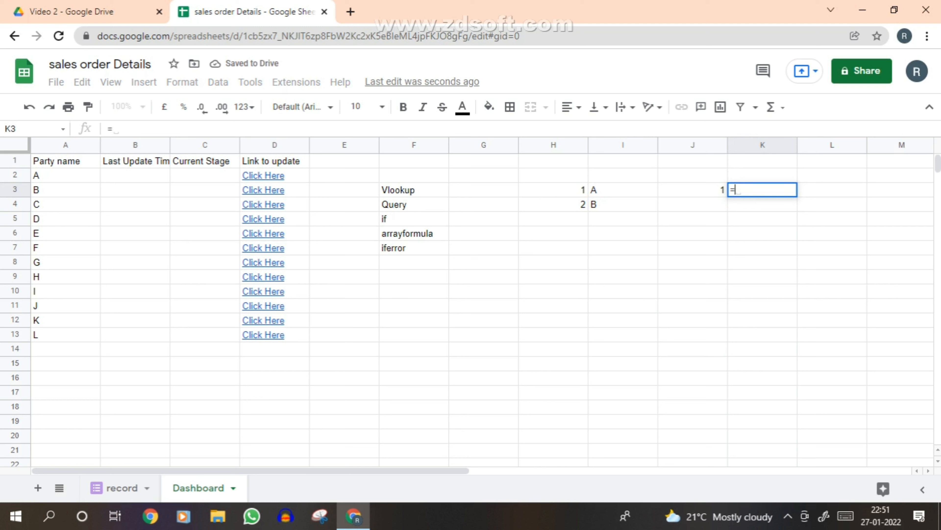
pyautogui.click(553, 175)
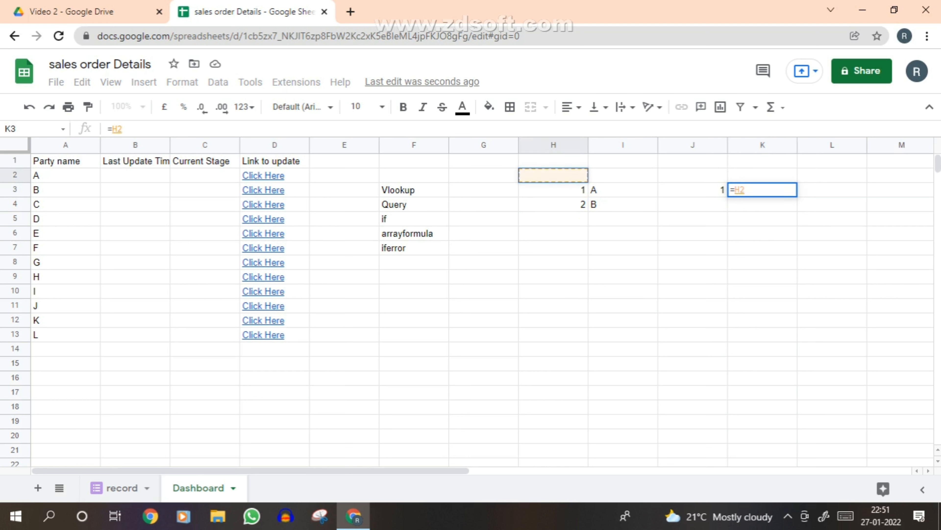
pyautogui.press('BackSpace')
pyautogui.press('BackSpace')
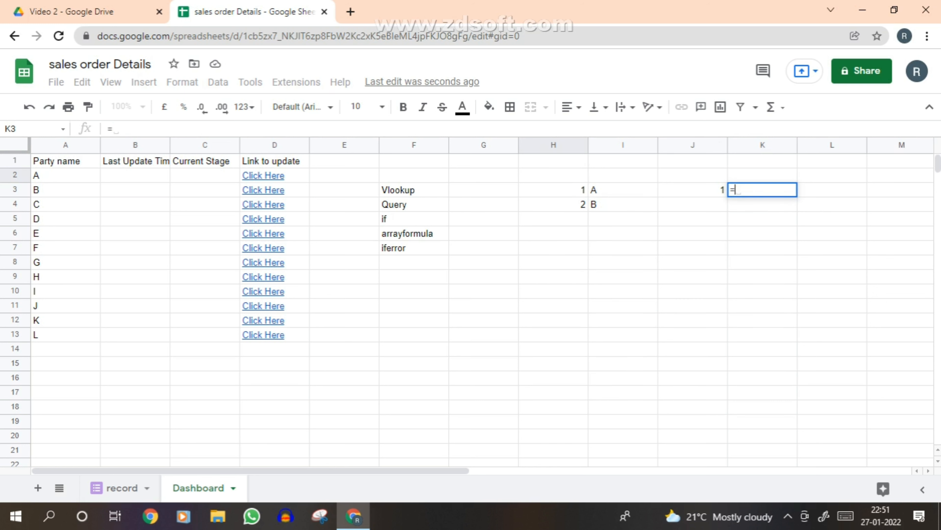
pyautogui.write('vlooku')
pyautogui.press('Tab')
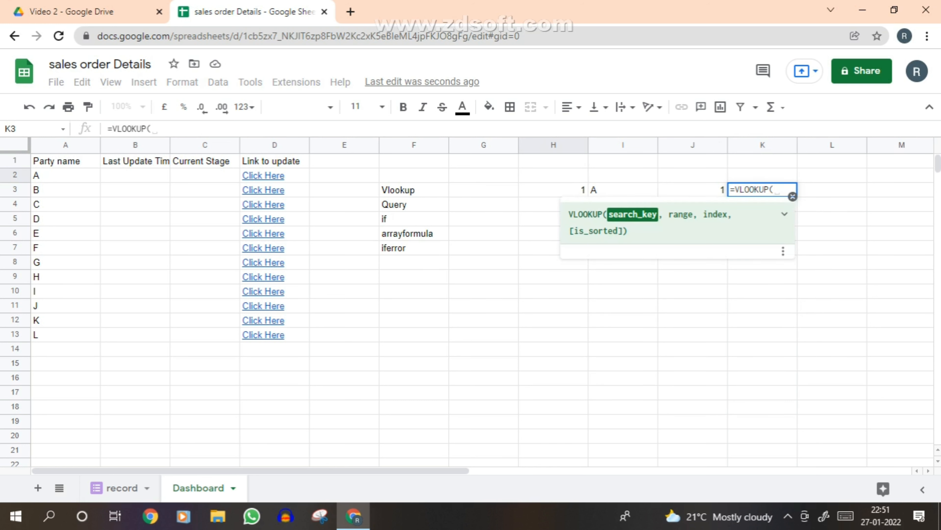
pyautogui.press('Left')
pyautogui.write(',')
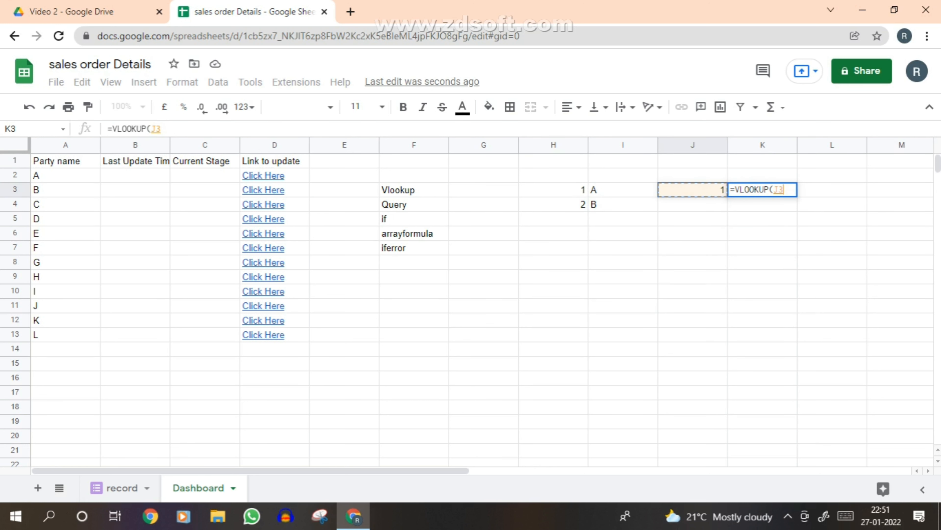
# Step: Complete the K3 VLOOKUP with range H3:I6, column index 2 and 0 for an exact match
pyautogui.press('capslock')
pyautogui.press('Left')
pyautogui.press('Left')
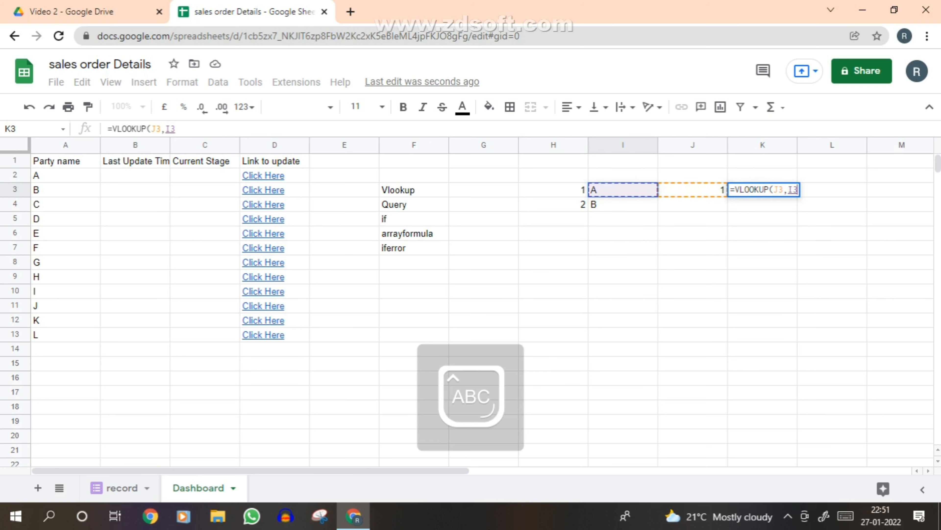
pyautogui.press('Left')
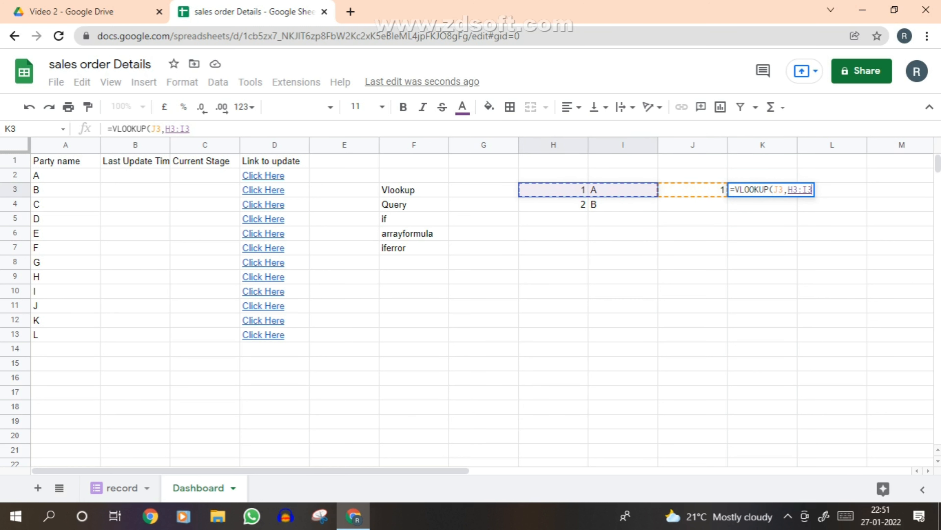
pyautogui.write(':I')
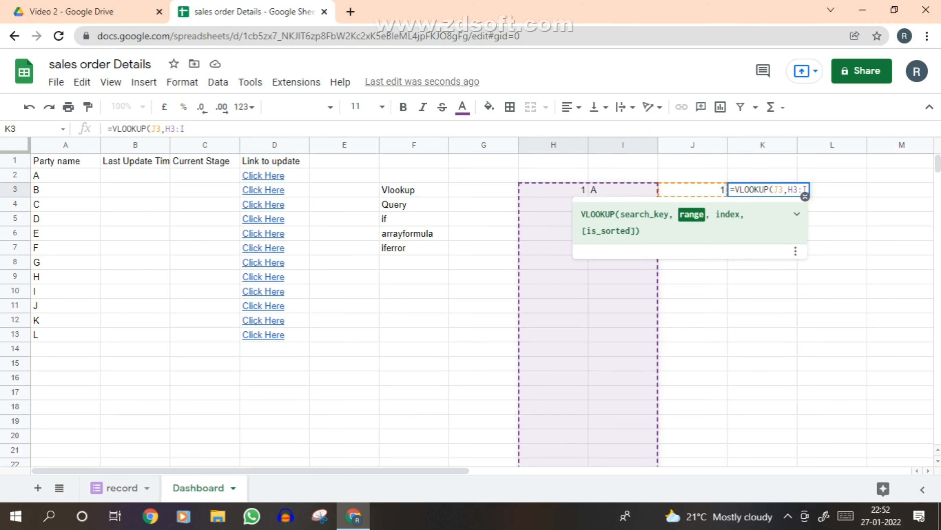
pyautogui.write('6')
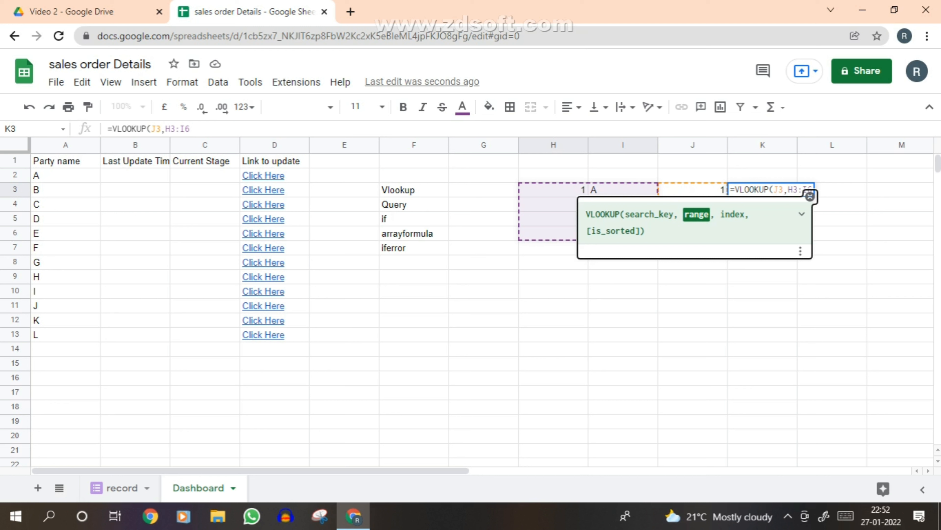
pyautogui.click(810, 196)
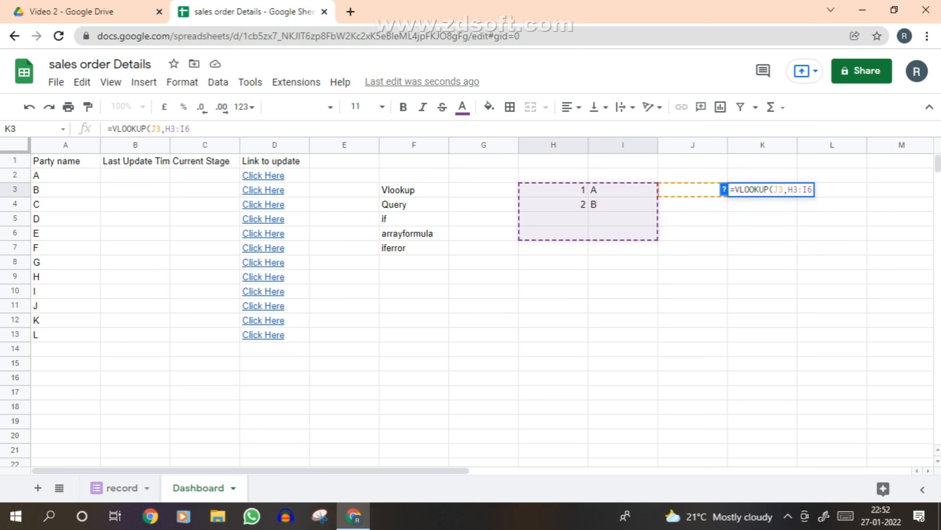
pyautogui.write(',2')
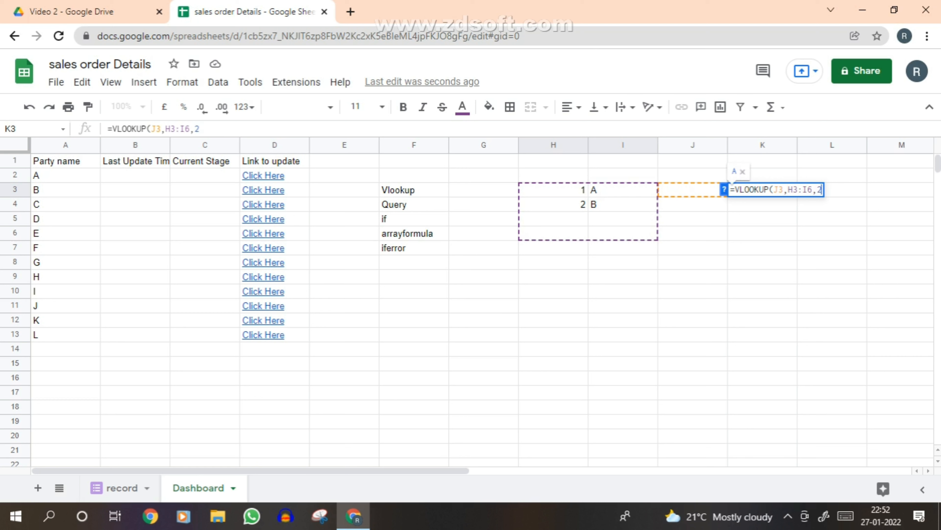
pyautogui.write(',0')
pyautogui.press('Return')
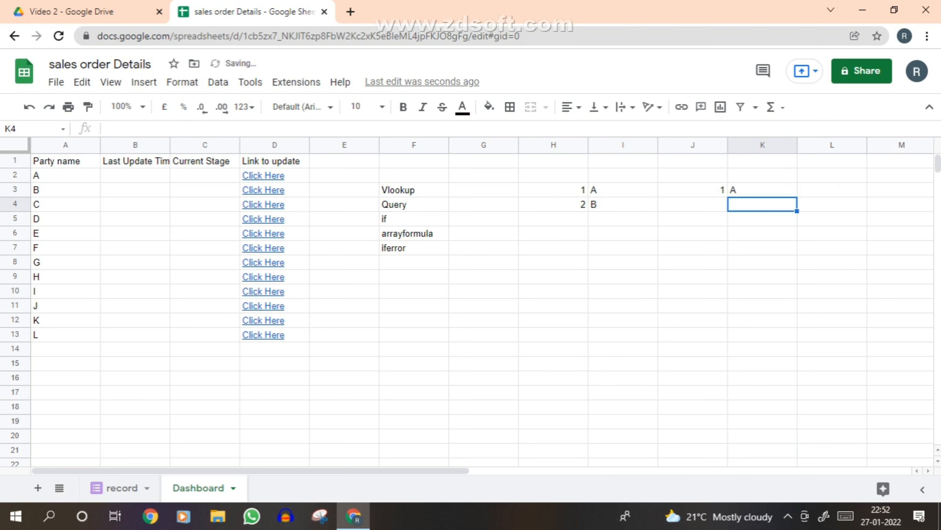
# Step: Set the lookup value in J3 to 2 to test the VLOOKUP
pyautogui.press('Up')
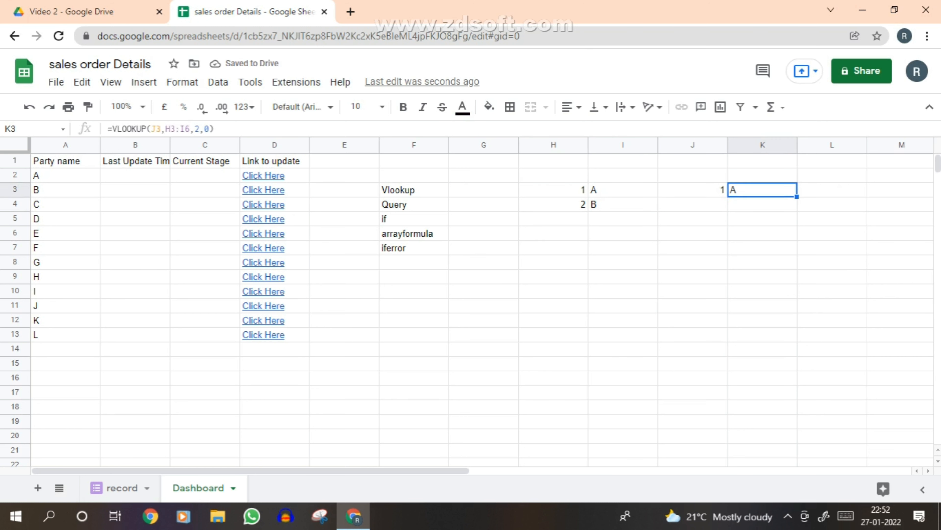
pyautogui.press('Left')
pyautogui.write('2')
pyautogui.press('Return')
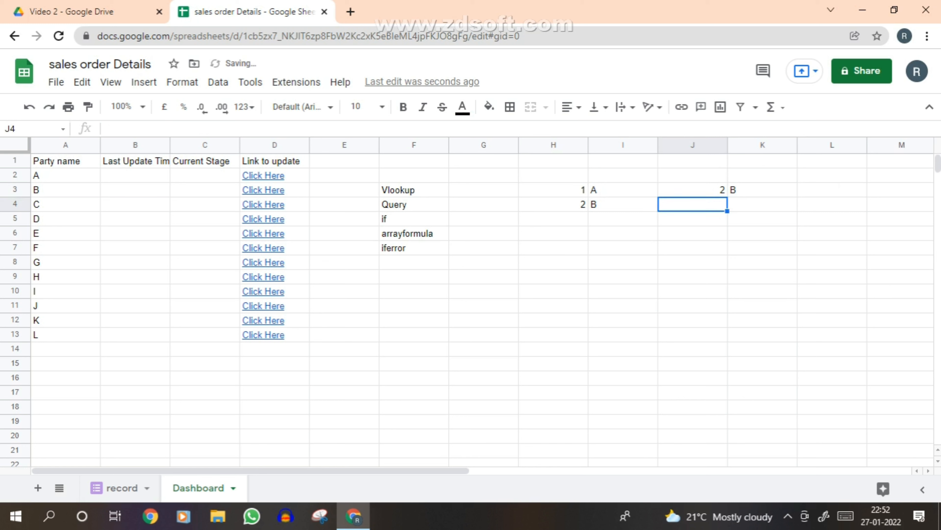
# Step: Add a third row to the sample table, pairing 3 in H5 with c in I5
pyautogui.click(553, 218)
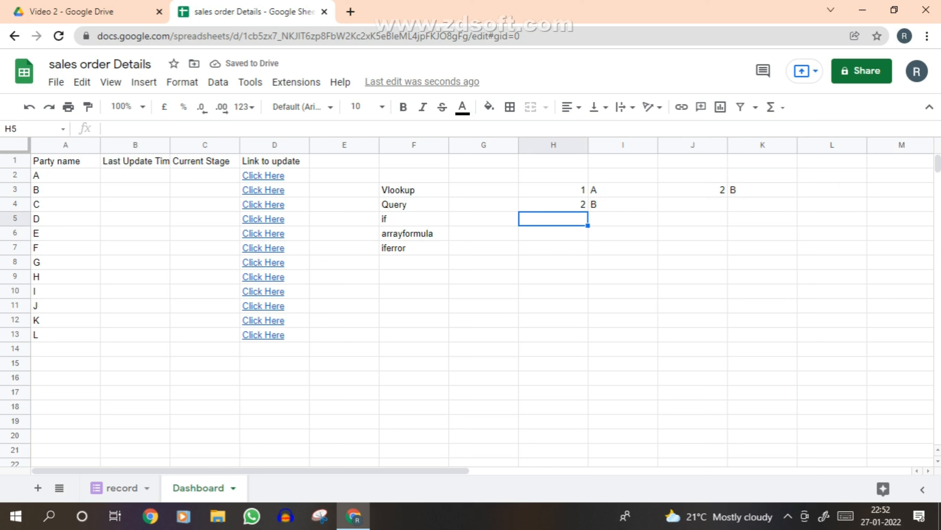
pyautogui.write('3')
pyautogui.press('Return')
pyautogui.click(623, 218)
pyautogui.write('c')
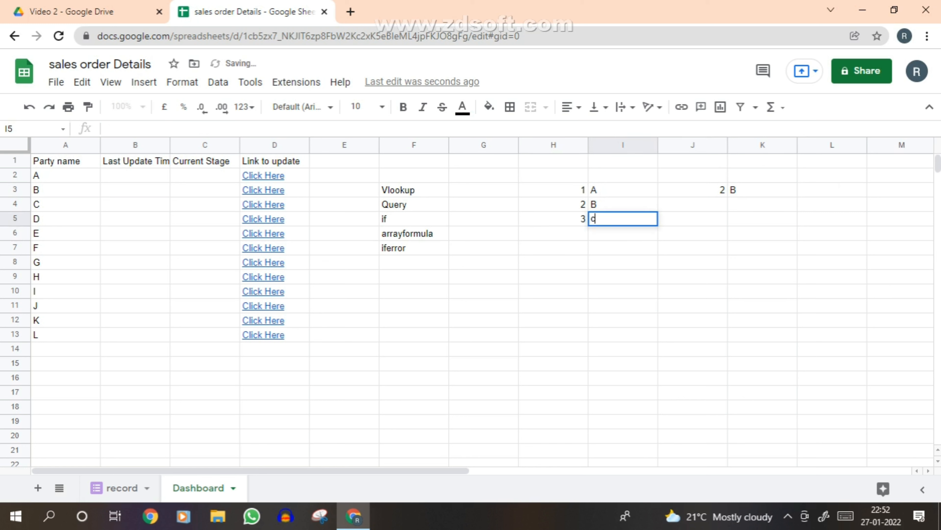
pyautogui.press('Return')
# Step: Set the lookup value in J3 to 3 and check the VLOOKUP in K3
pyautogui.click(692, 189)
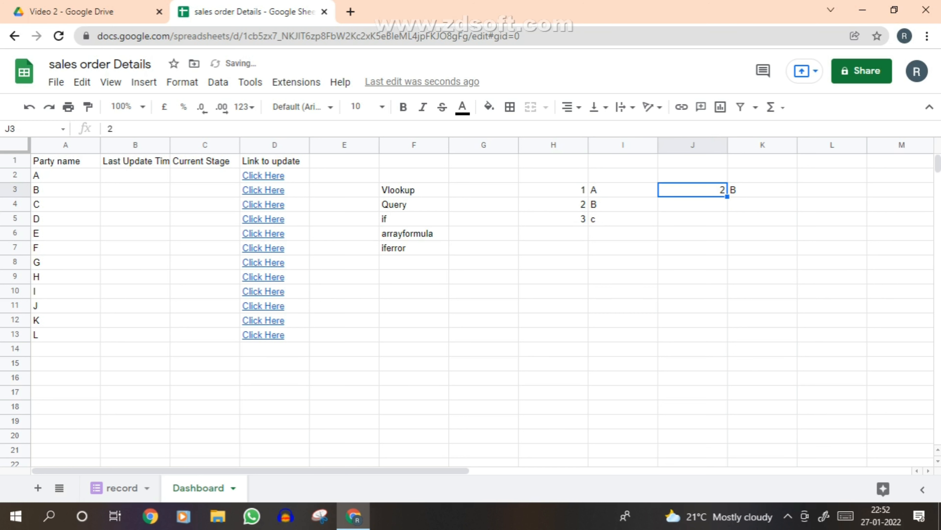
pyautogui.write('3')
pyautogui.press('Return')
pyautogui.click(762, 189)
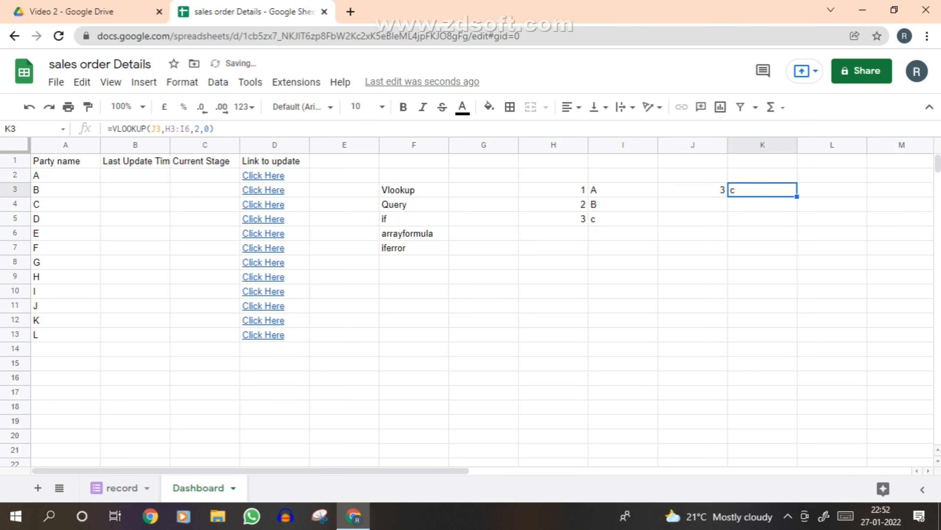
# Step: Change the text in I5 to a capital C and finally to CA, testing the lookup with each edit
pyautogui.click(623, 219)
pyautogui.write('c')
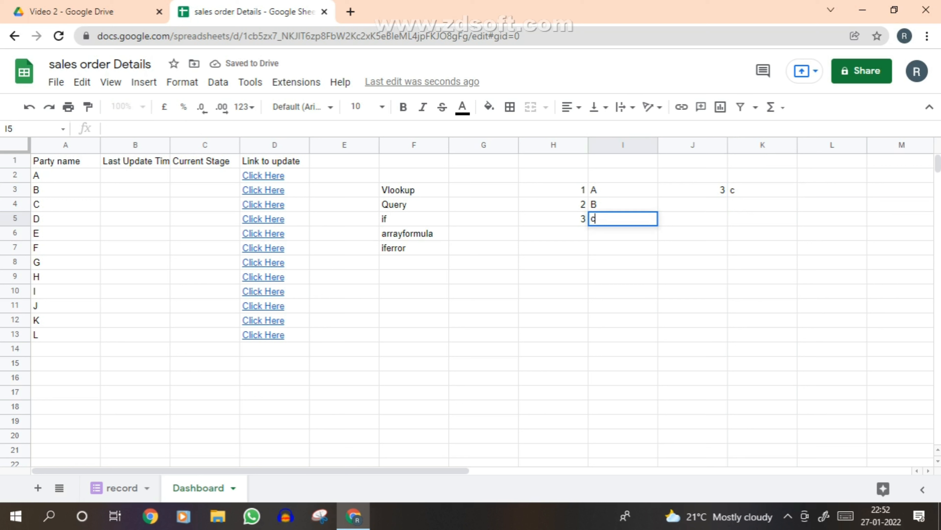
pyautogui.press('Return')
pyautogui.click(623, 218)
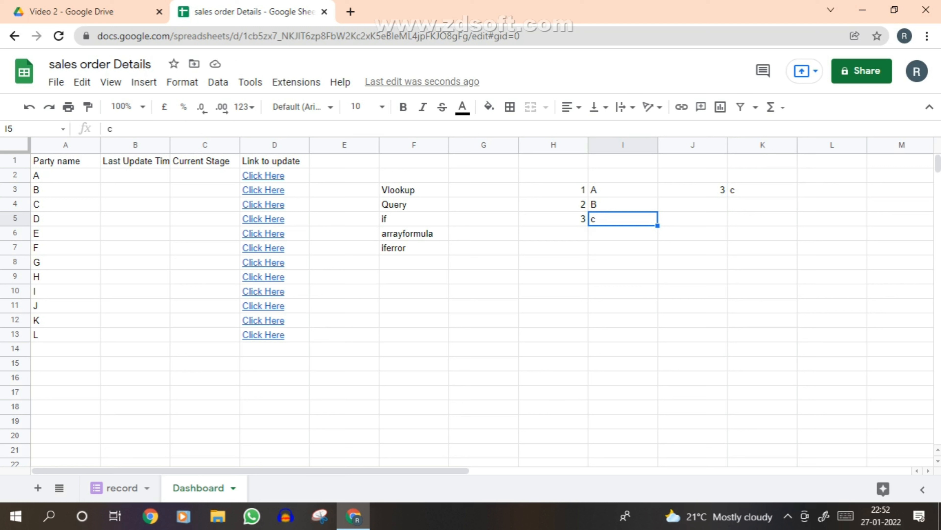
pyautogui.write('C')
pyautogui.press('Return')
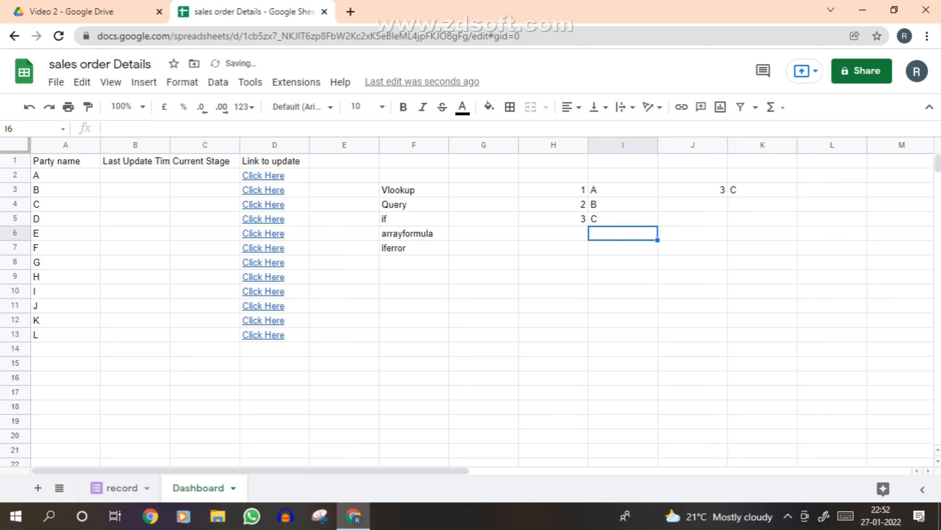
pyautogui.click(623, 219)
pyautogui.write('CA')
pyautogui.press('Return')
# Step: Clear the lookup value and the VLOOKUP formula from J3:K3
pyautogui.moveTo(554, 190); pyautogui.dragTo(692, 190)
pyautogui.hotkey('shift', 'Right')
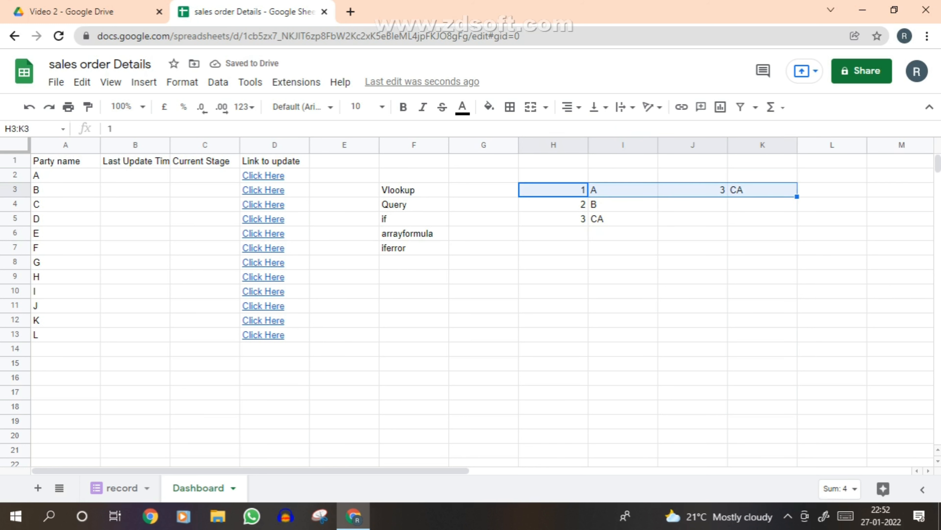
pyautogui.hotkey('shift', 'Down')
pyautogui.hotkey('shift', 'Down')
pyautogui.press('Right')
pyautogui.press('Right')
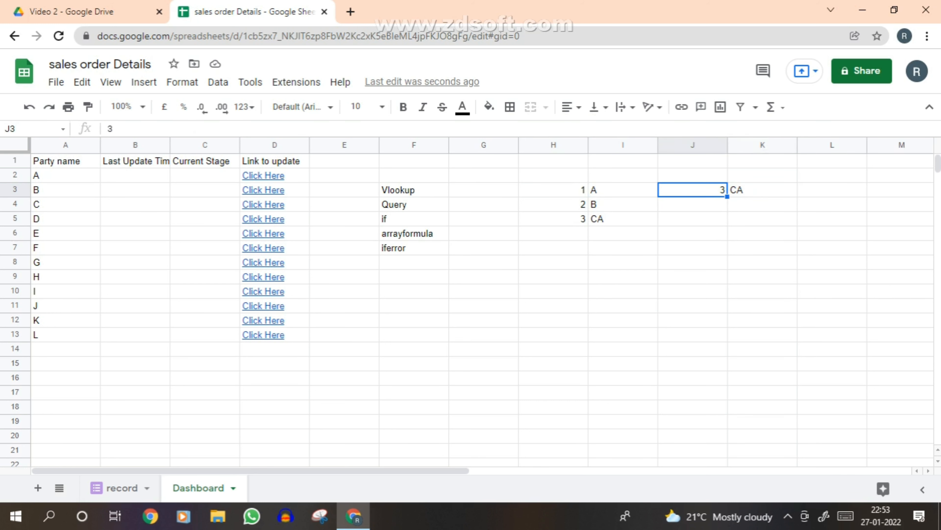
pyautogui.hotkey('shift', 'Right')
pyautogui.press('Delete')
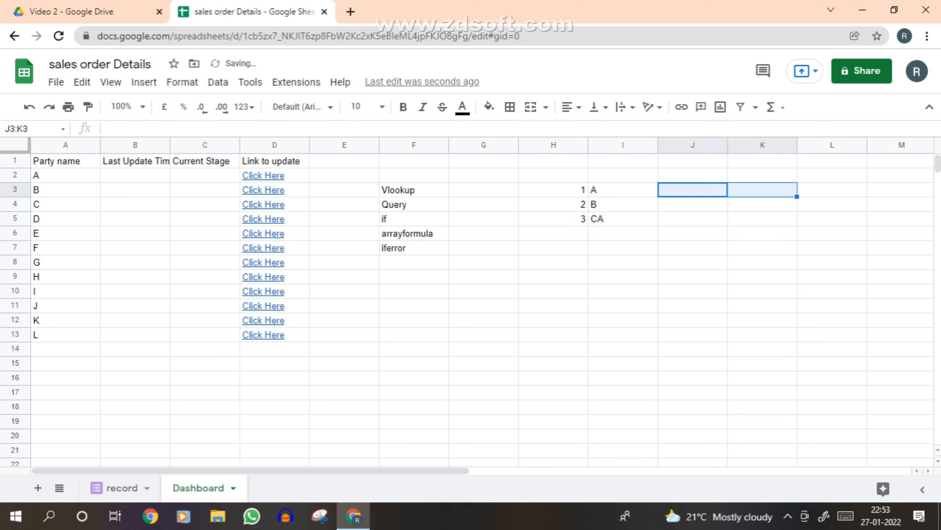
# Step: Fill a third column of the sample table in J3:J5 with I, II and II
pyautogui.hotkey('shift', 'Left')
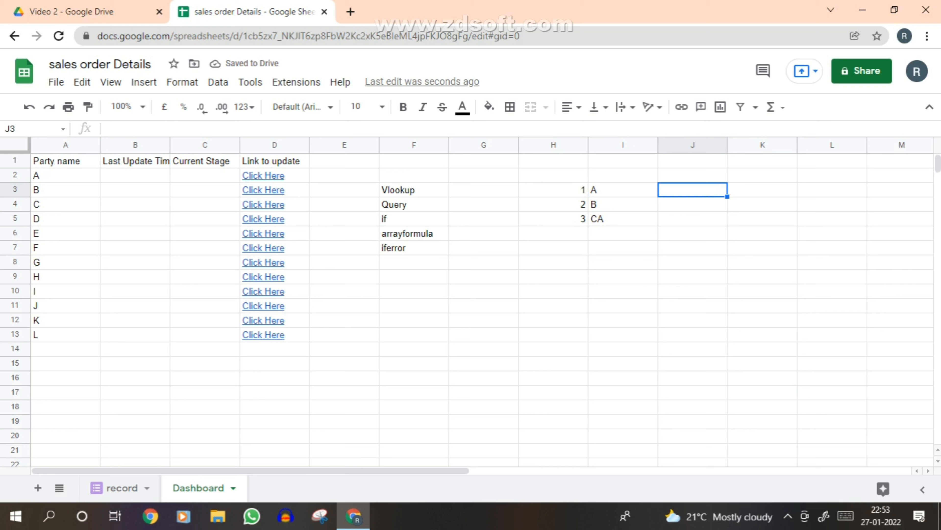
pyautogui.write('I')
pyautogui.press('Return')
pyautogui.write('II')
pyautogui.press('Return')
pyautogui.write('I')
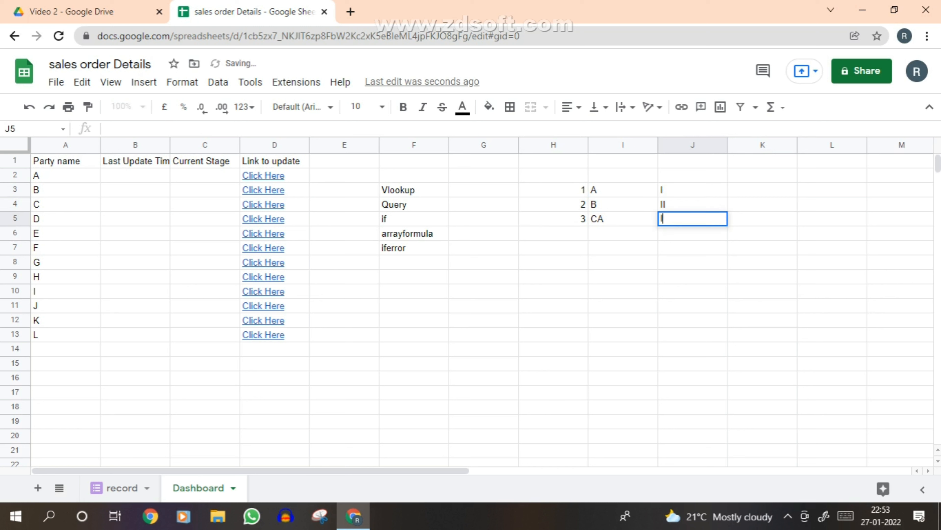
pyautogui.write('I')
pyautogui.press('Return')
# Step: Highlight the sample table H3:J5 and compare it with the columns on the record sheet
pyautogui.moveTo(554, 190); pyautogui.dragTo(692, 219)
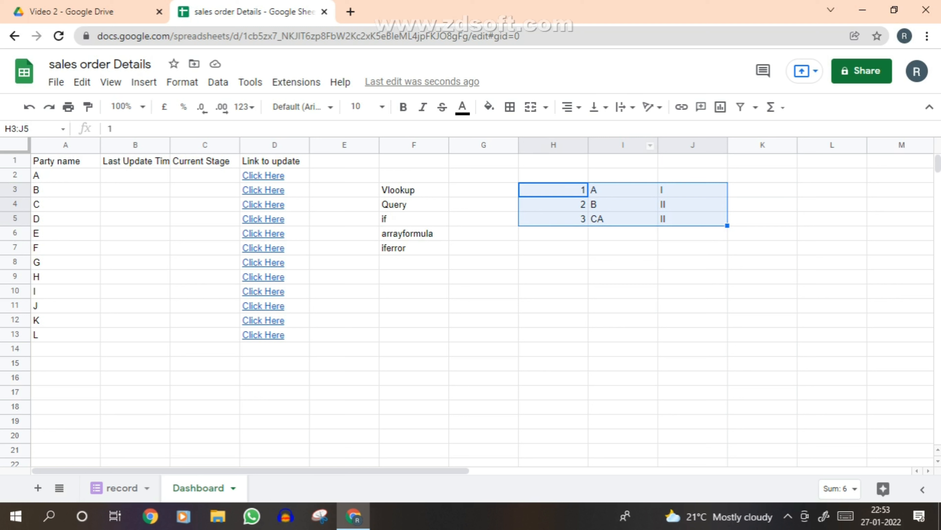
pyautogui.click(122, 488)
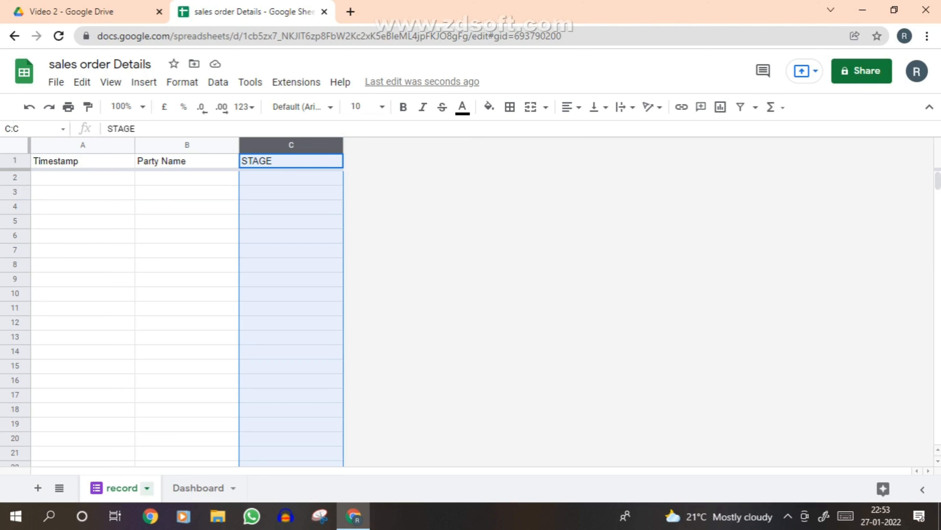
pyautogui.click(198, 487)
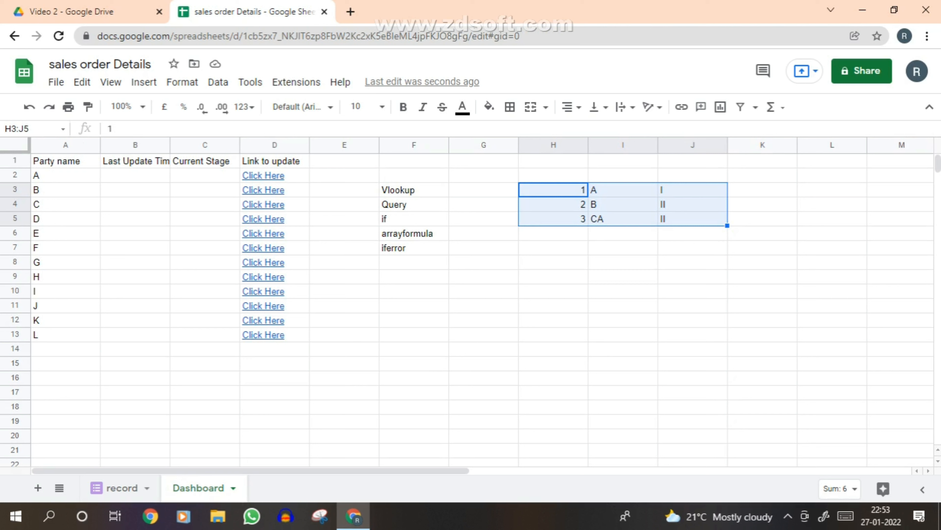
# Step: Enter the formula =QUERY(H3:J5,"Select *") in H8 to return every column of the sample table
pyautogui.click(554, 262)
pyautogui.write('=Q')
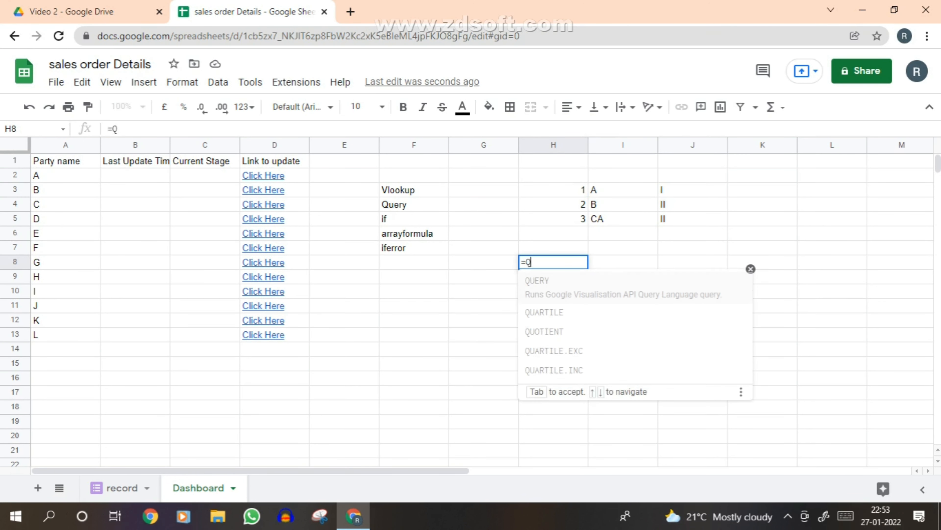
pyautogui.write('UERY(')
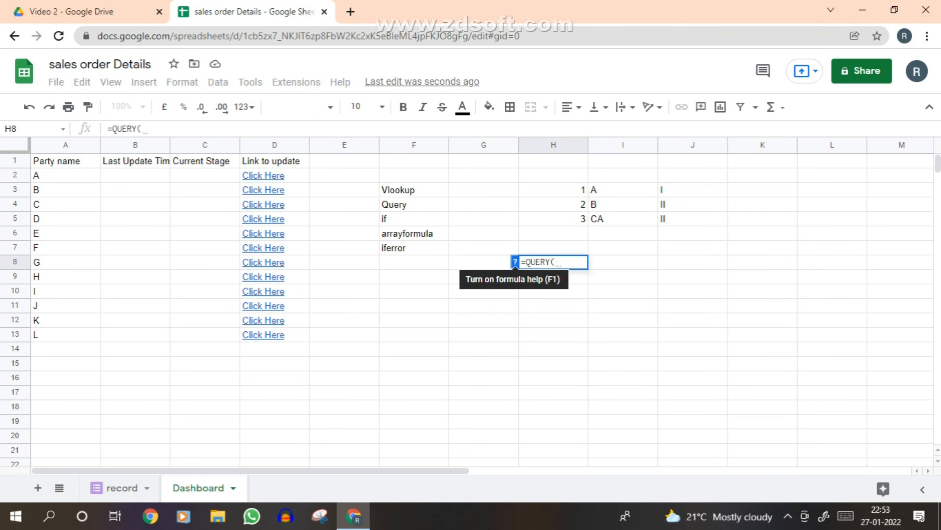
pyautogui.moveTo(554, 189); pyautogui.dragTo(693, 219)
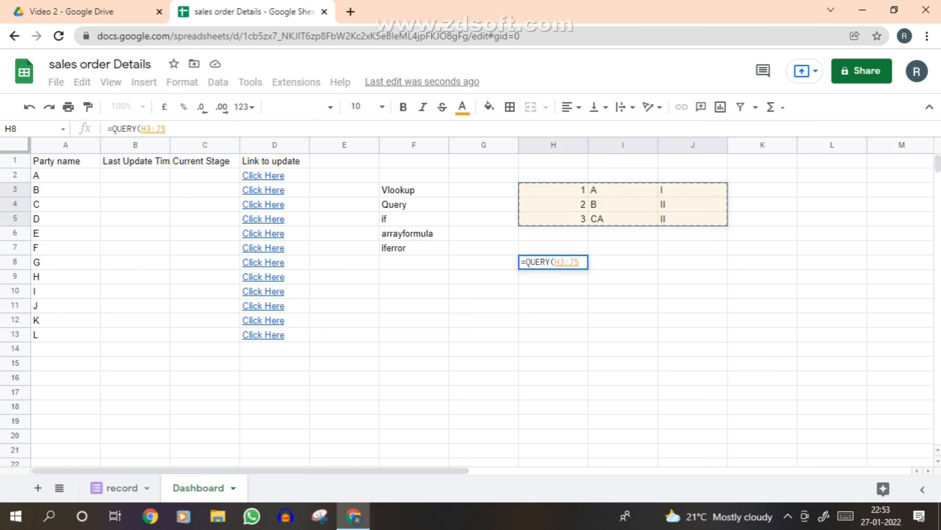
pyautogui.write(', ')
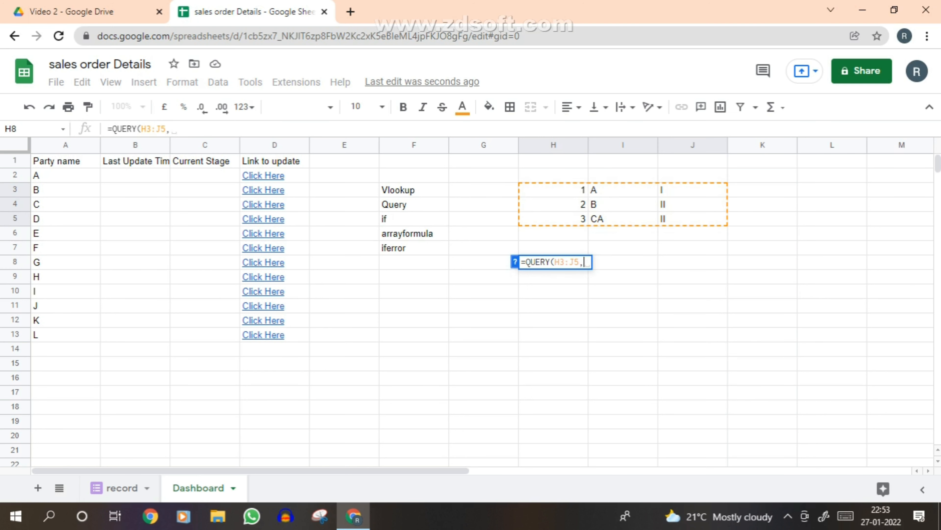
pyautogui.write('"sE')
pyautogui.write('LECT')
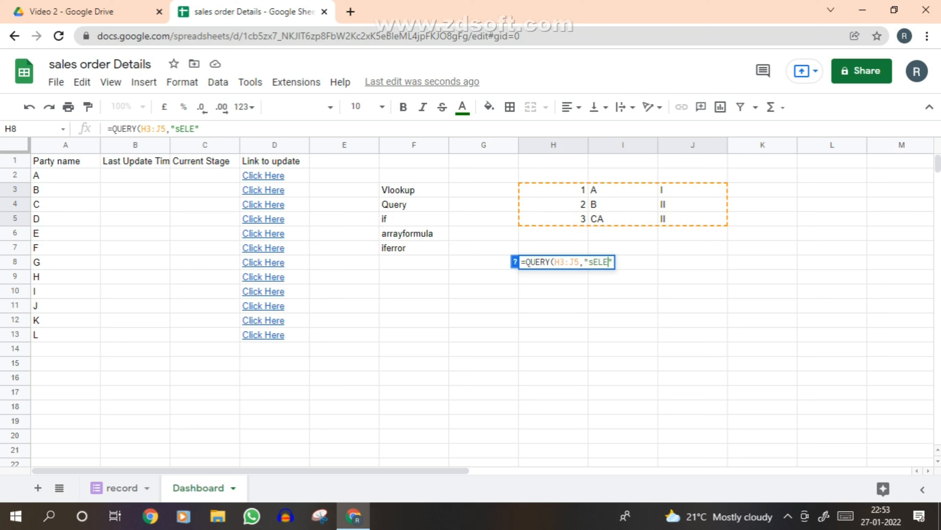
pyautogui.press('BackSpace')
pyautogui.press('BackSpace')
pyautogui.press('BackSpace')
pyautogui.press('BackSpace')
pyautogui.press('BackSpace')
pyautogui.press('BackSpace')
pyautogui.press('BackSpace')
pyautogui.press('capslock')
pyautogui.write('Select')
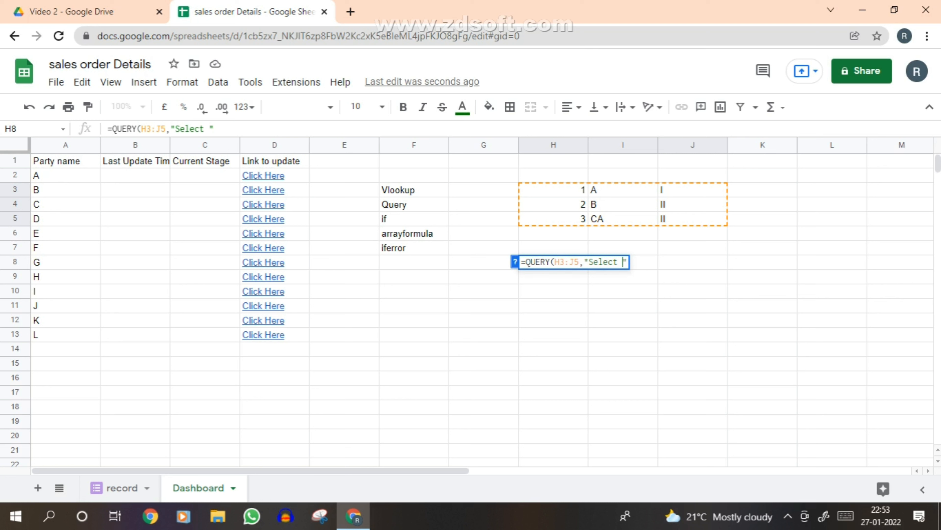
pyautogui.write('*')
pyautogui.press('Return')
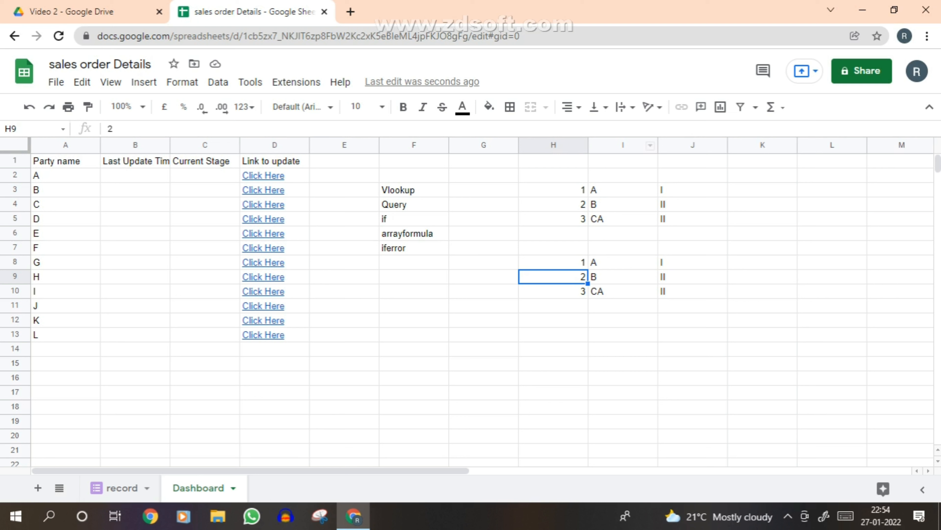
# Step: Change the query text in the H8 formula to "Select H" so only the first column is returned
pyautogui.click(553, 262)
pyautogui.press('F2')
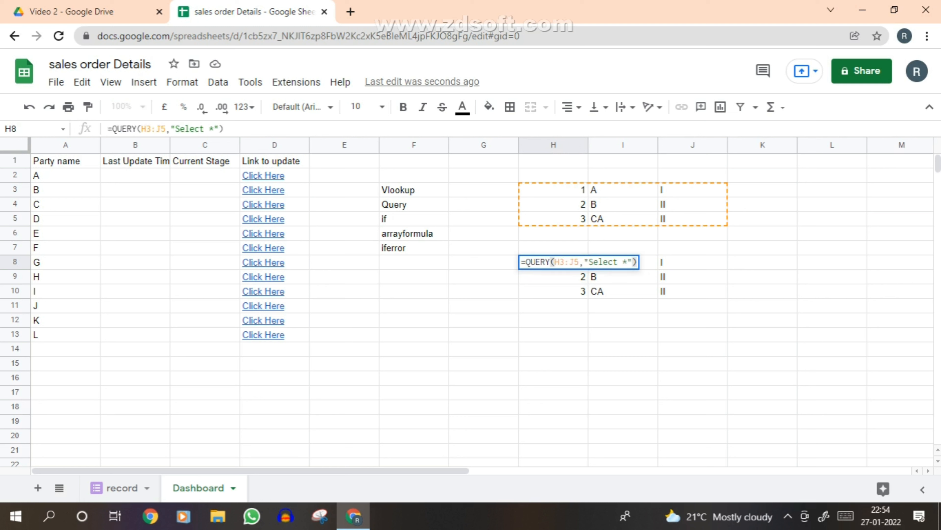
pyautogui.press('Left')
pyautogui.press('Left')
pyautogui.hotkey('shift', 'Left')
pyautogui.write('H')
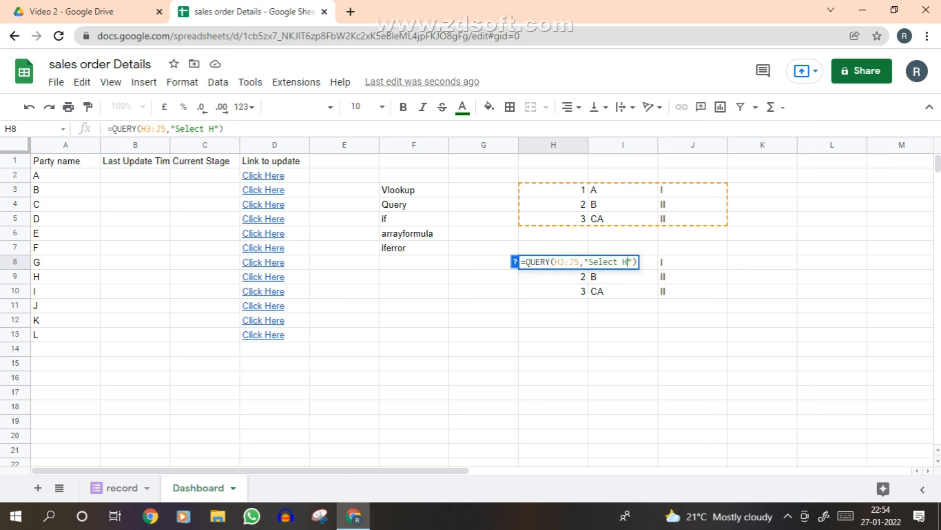
pyautogui.press('Return')
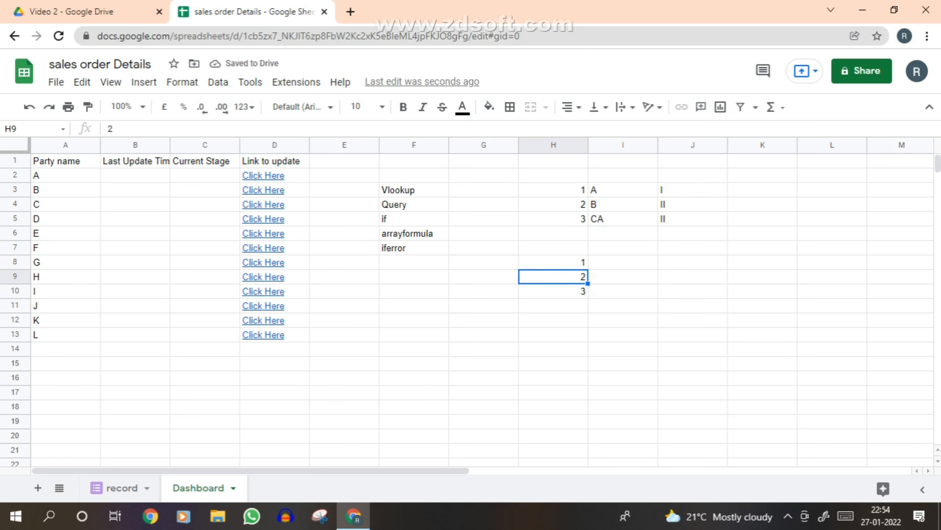
# Step: Add column I to the H8 query so its text reads "Select H,I"
pyautogui.press('Up')
pyautogui.press('F2')
pyautogui.press('Left')
pyautogui.press('Left')
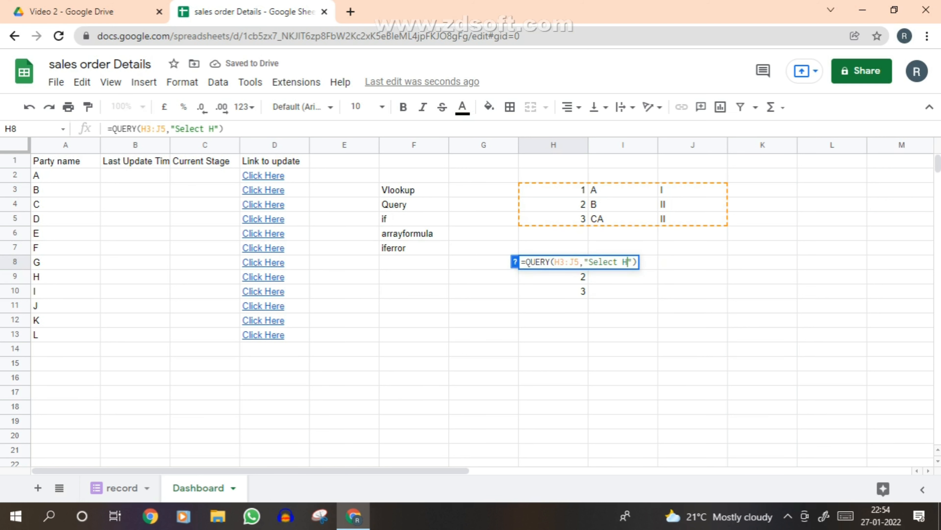
pyautogui.write(',I')
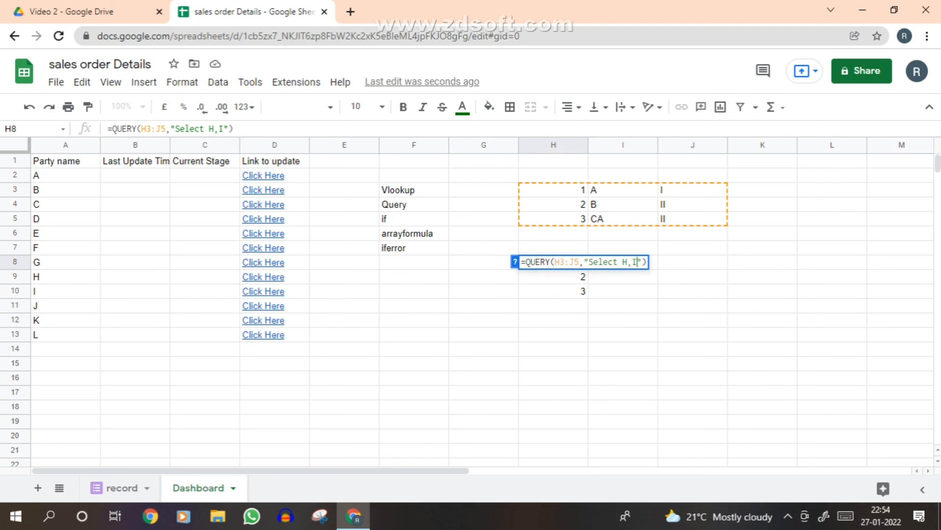
pyautogui.press('Return')
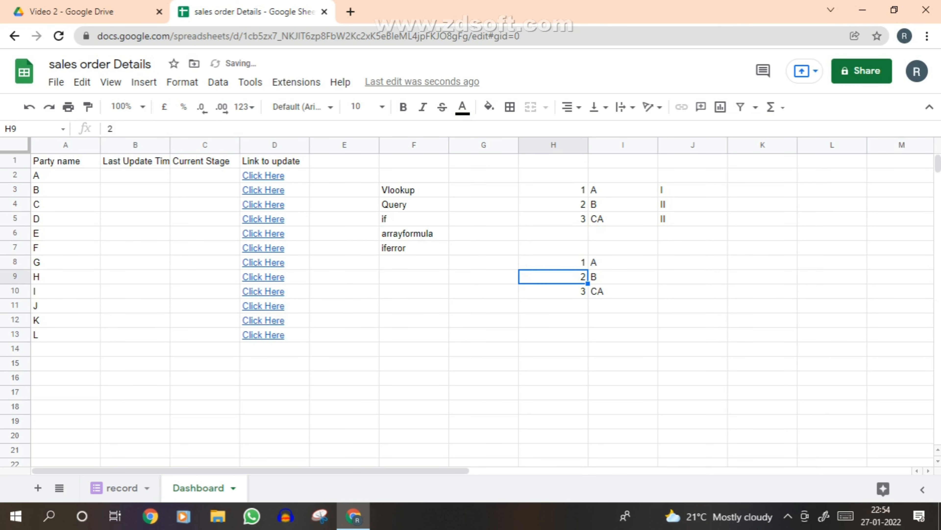
# Step: Remove the select text from the H8 formula, leaving empty quotes as in =QUERY(H3:J5,"")
pyautogui.press('Up')
pyautogui.press('F2')
pyautogui.press('Left')
pyautogui.press('Left')
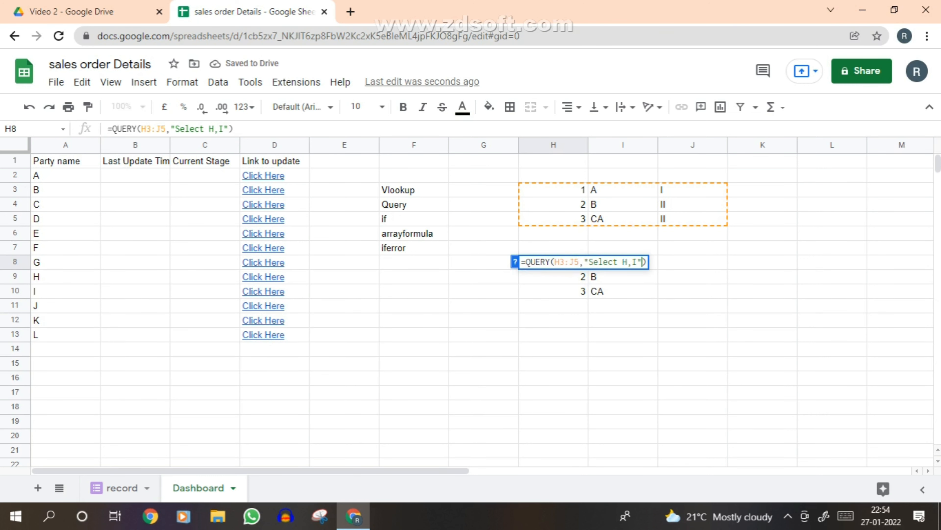
pyautogui.hotkey('shift', 'Left')
pyautogui.hotkey('shift', 'Left')
pyautogui.hotkey('shift', 'Left')
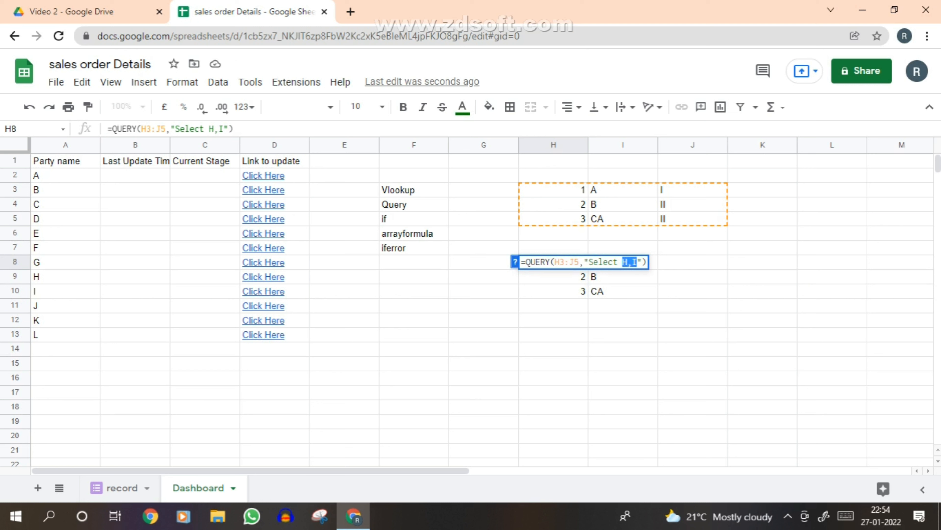
pyautogui.hotkey('shift', 'Left')
pyautogui.hotkey('shift', 'Left')
pyautogui.hotkey('shift', 'Left')
pyautogui.hotkey('shift', 'Left')
pyautogui.hotkey('shift', 'Left')
pyautogui.hotkey('shift', 'Left')
pyautogui.hotkey('shift', 'Left')
pyautogui.write('*')
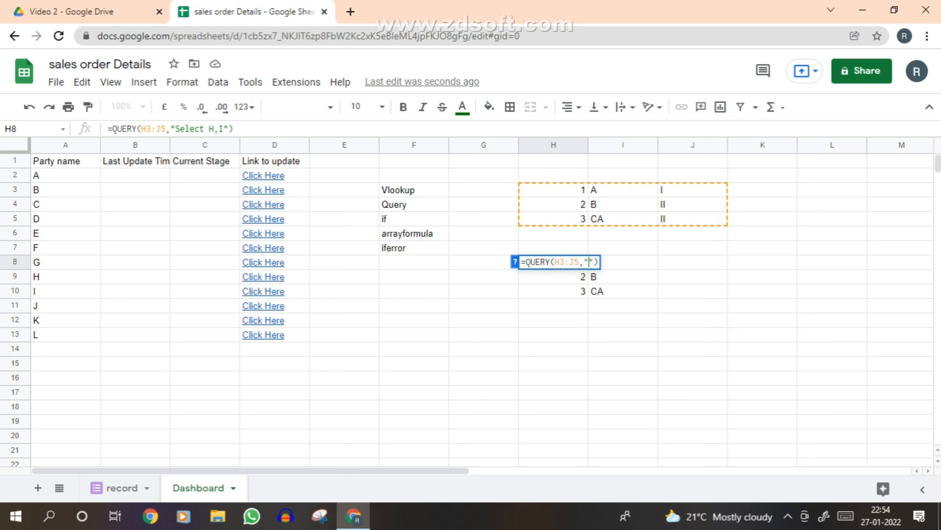
pyautogui.press('Return')
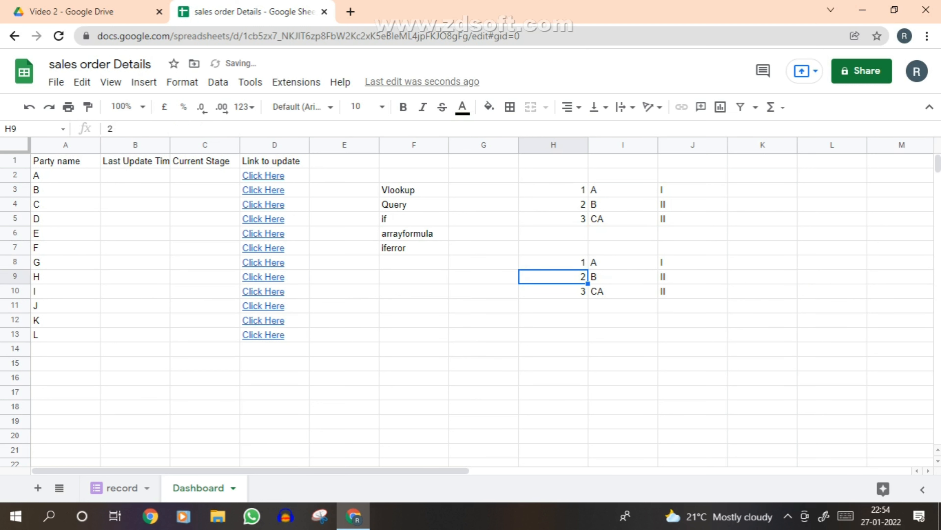
# Step: Add a headers argument of 0 to the H8 formula, making it =QUERY(H3:J5,"",0)
pyautogui.press('Up')
pyautogui.press('Return')
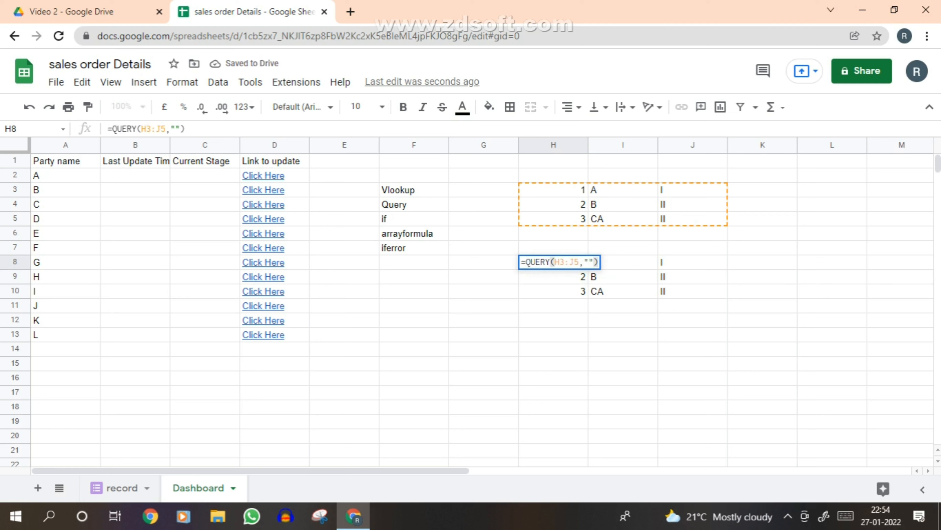
pyautogui.press('Left')
pyautogui.write(',')
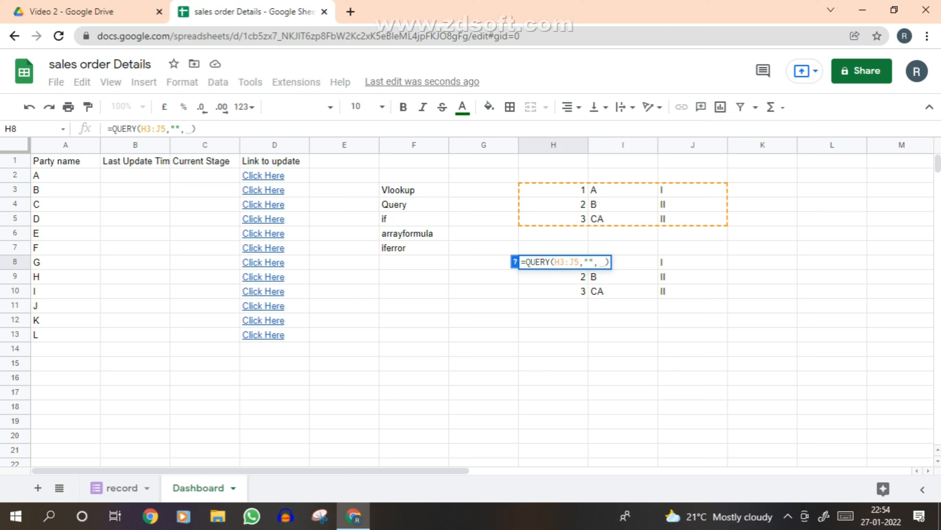
pyautogui.write('0')
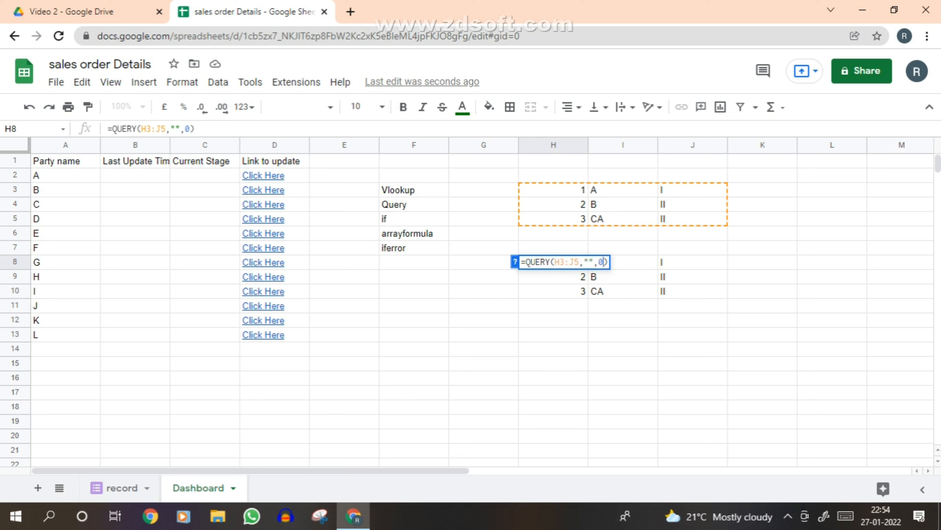
pyautogui.press('Return')
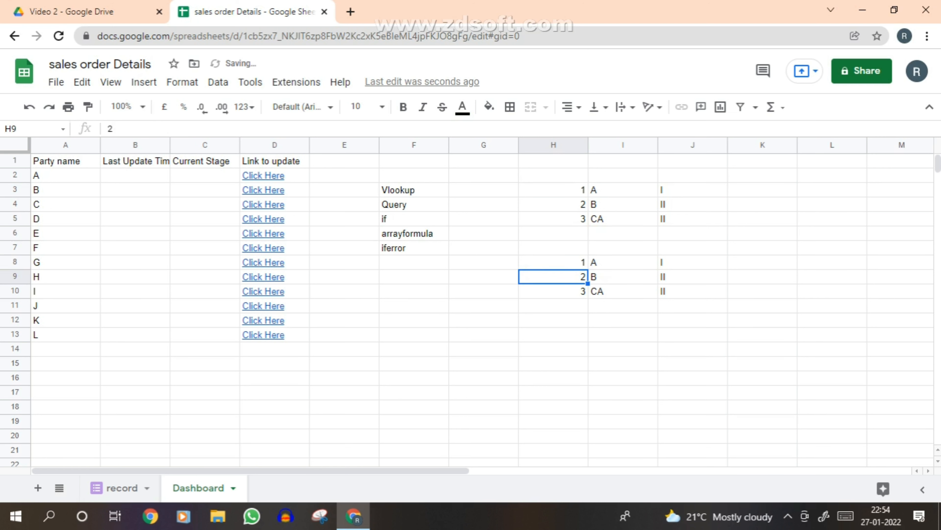
# Step: Set the headers argument of the QUERY formula in H8 to 2
pyautogui.press('Up')
pyautogui.press('F2')
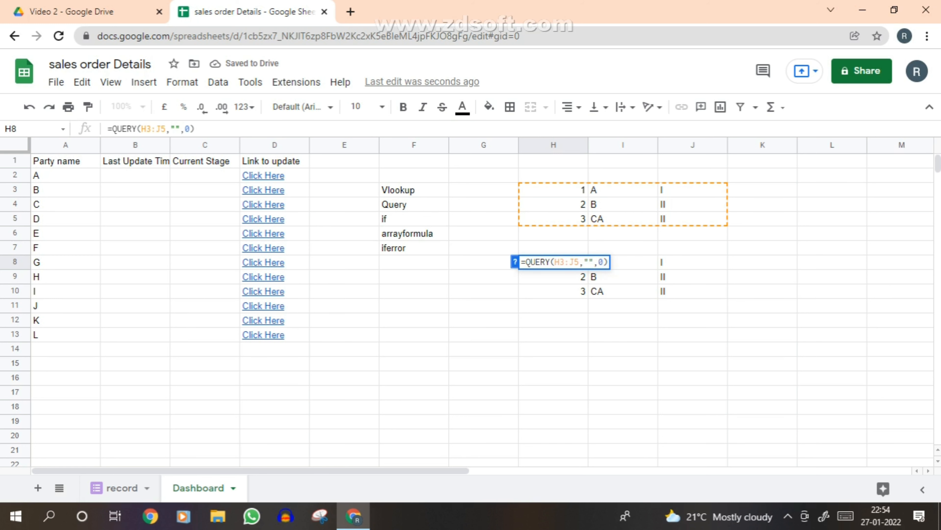
pyautogui.press('Left')
pyautogui.hotkey('shift', 'Left')
pyautogui.write('2')
pyautogui.press('Return')
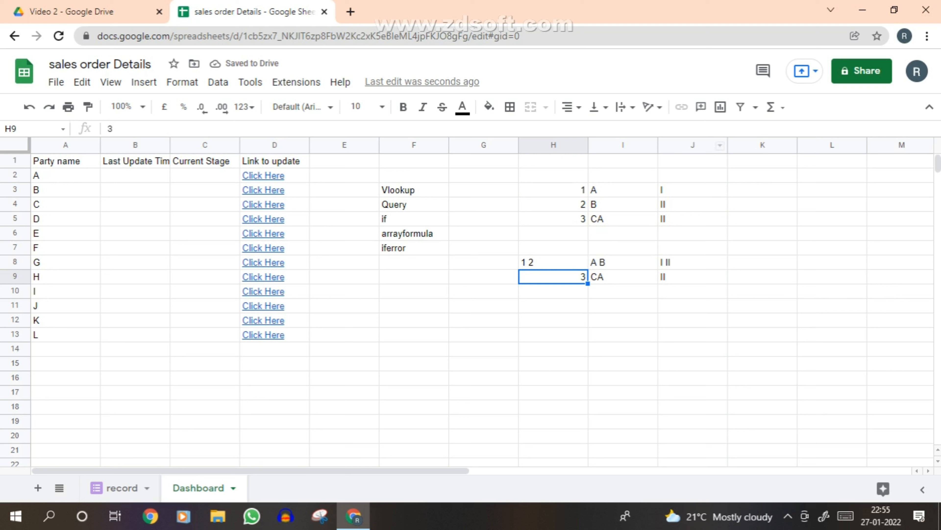
# Step: Return the headers argument of the QUERY formula in H8 to 0
pyautogui.press('Up')
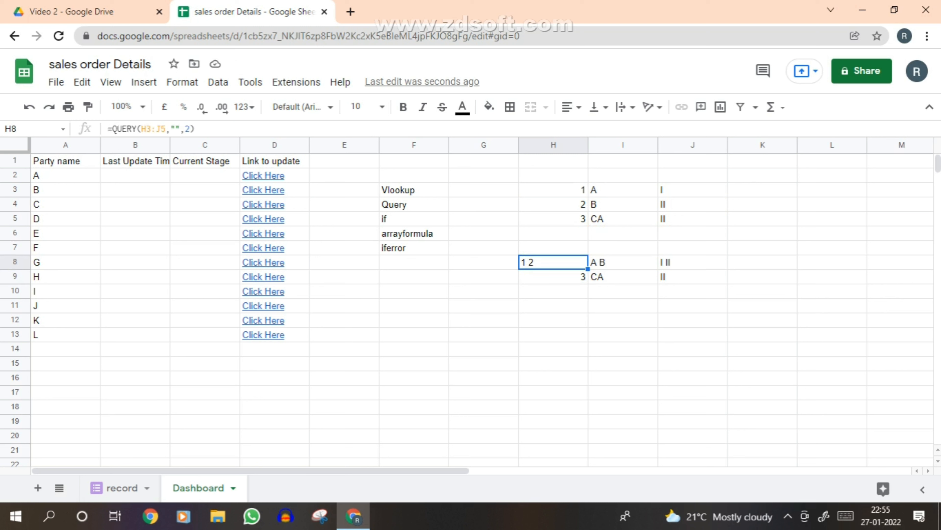
pyautogui.press('F2')
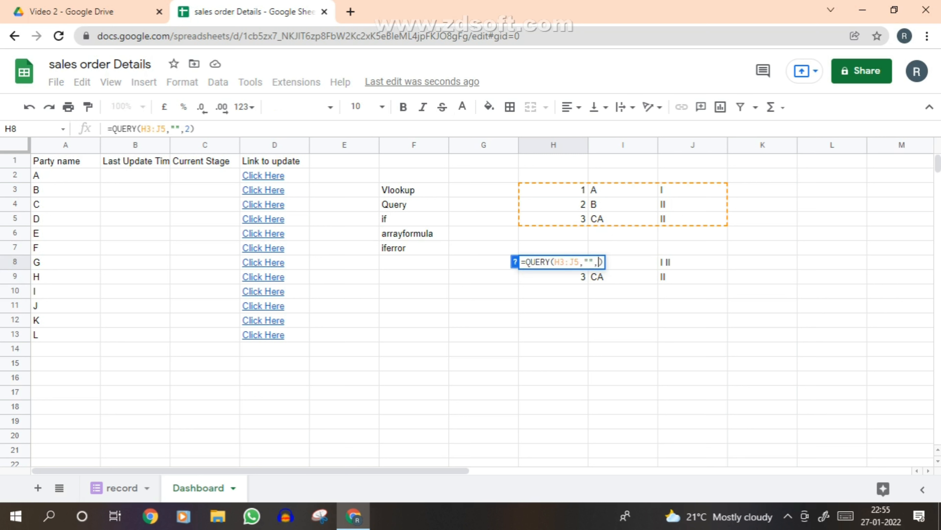
pyautogui.press('BackSpace')
pyautogui.press('Return')
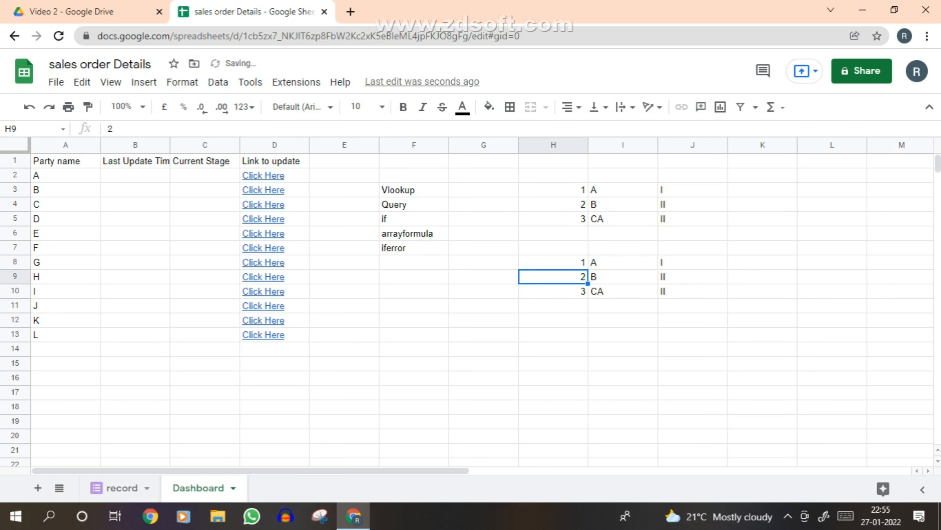
# Step: Fill in the query text of the H8 formula so it reads =QUERY(H3:J5,"Select H,I,J",0)
pyautogui.press('Up')
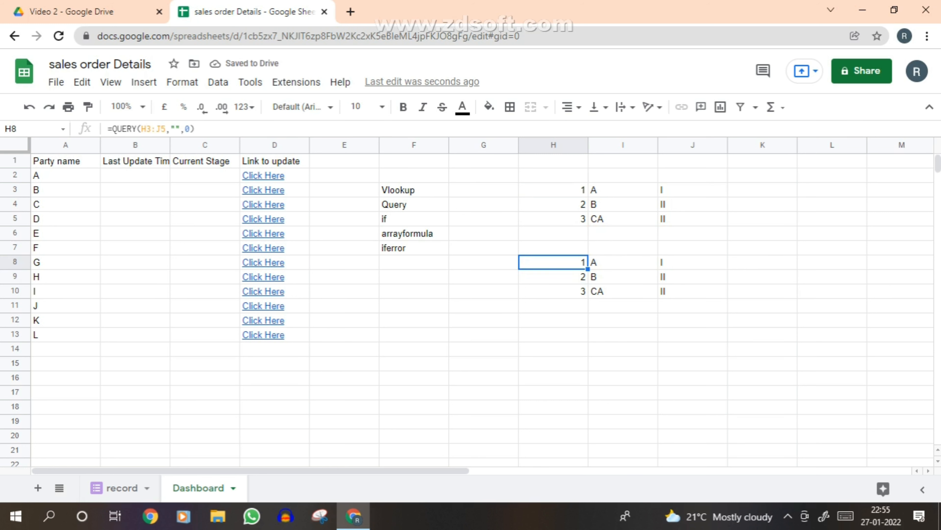
pyautogui.press('F2')
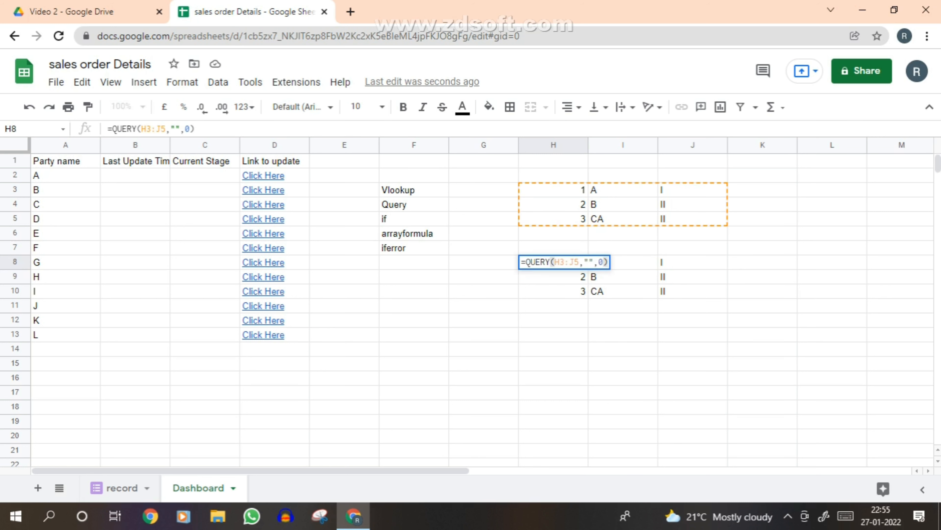
pyautogui.press('Left')
pyautogui.press('Left')
pyautogui.press('Left')
pyautogui.press('Left')
pyautogui.write('Sel')
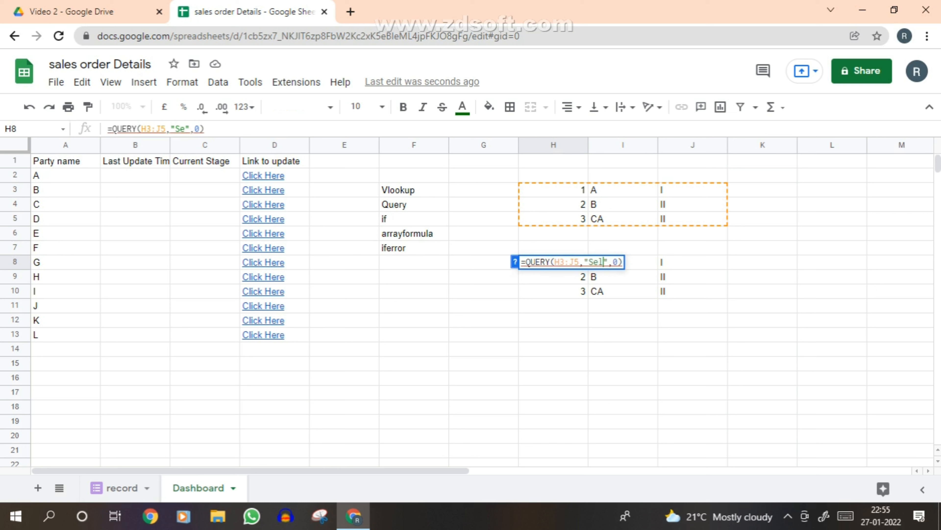
pyautogui.press('BackSpace')
pyautogui.write('lect ')
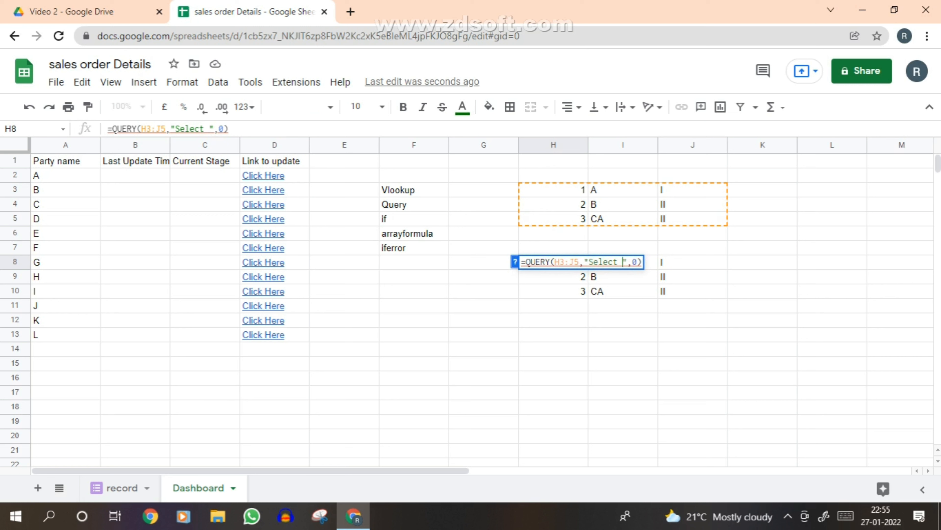
pyautogui.write('H,I,')
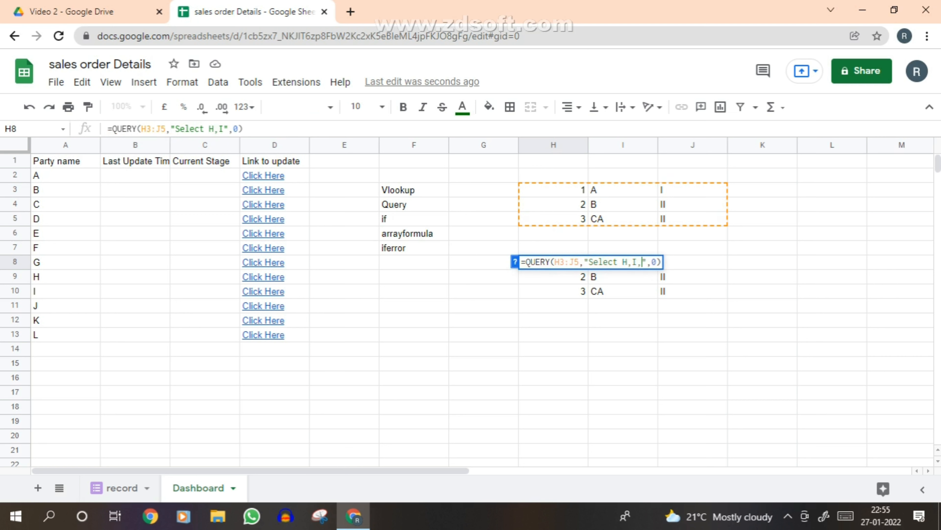
pyautogui.write('J')
pyautogui.press('Return')
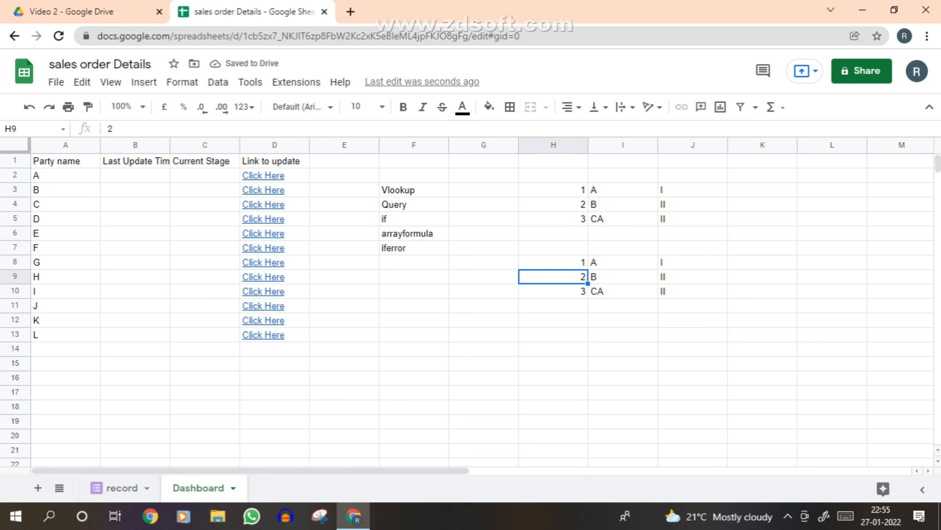
# Step: Insert one empty column before column H, shifting the sample table and its QUERY output over
pyautogui.press('Up')
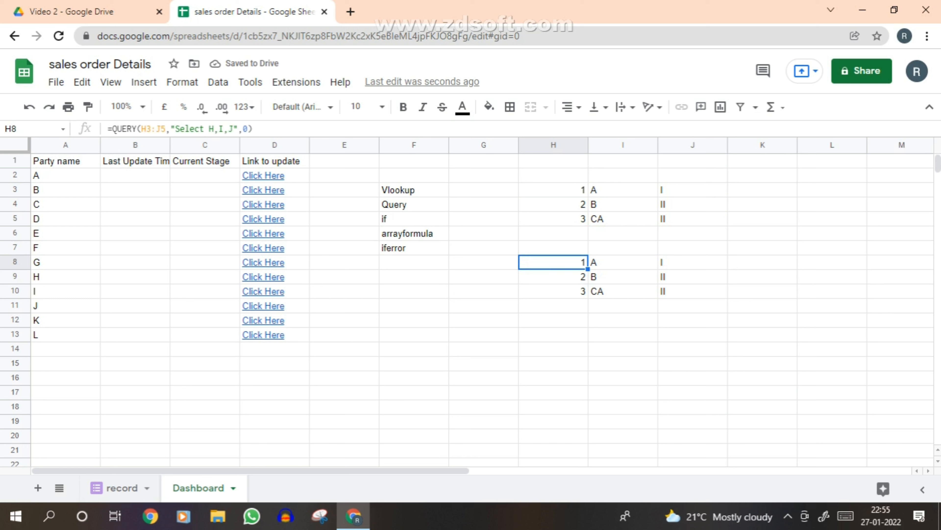
pyautogui.rightClick(561, 144)
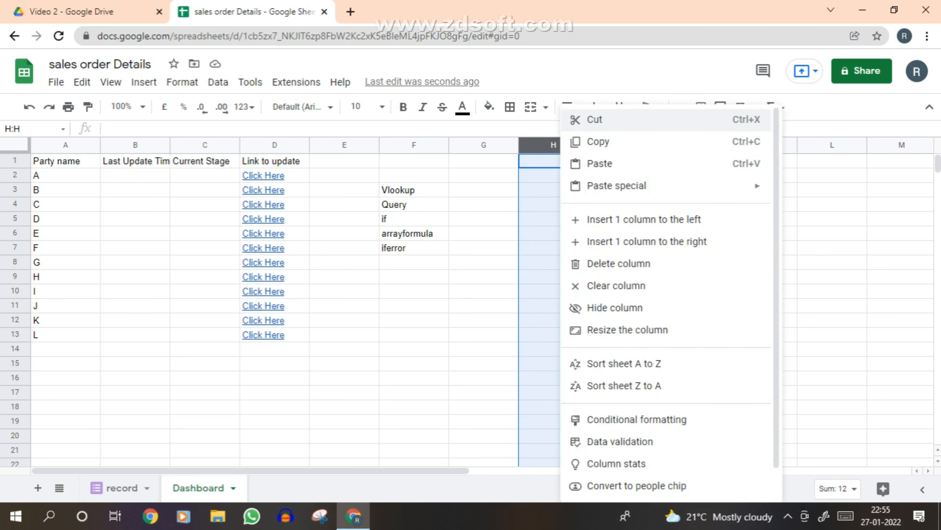
pyautogui.click(645, 219)
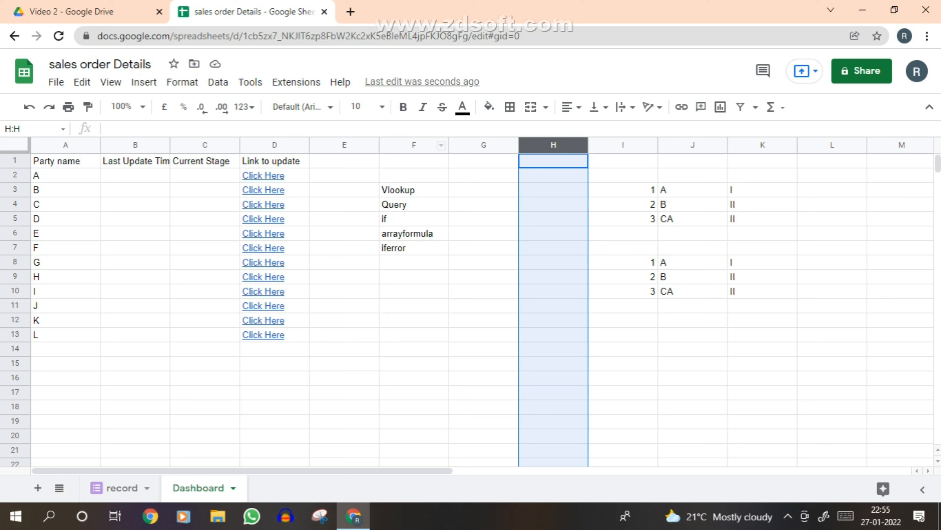
# Step: Enclose the I3:K5 data range of the QUERY formula in I8 in curly braces
pyautogui.doubleClick(626, 262)
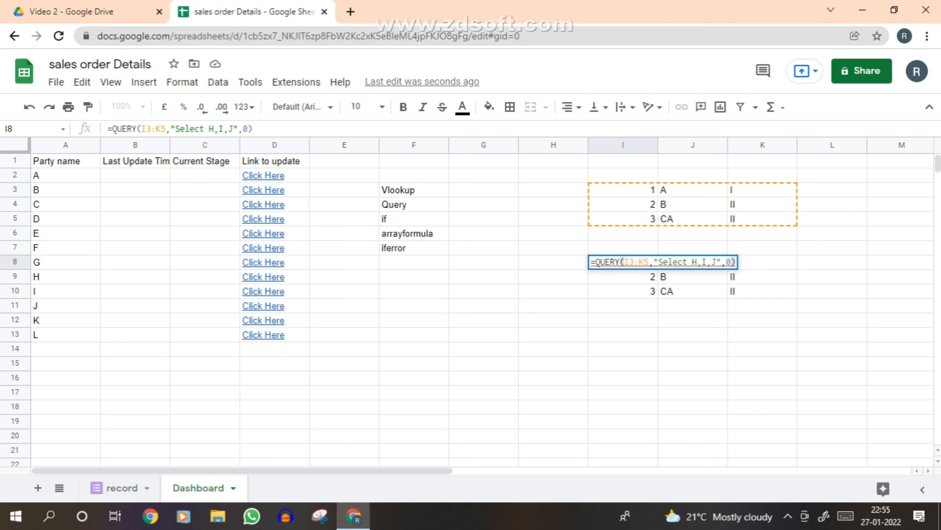
pyautogui.press('Escape')
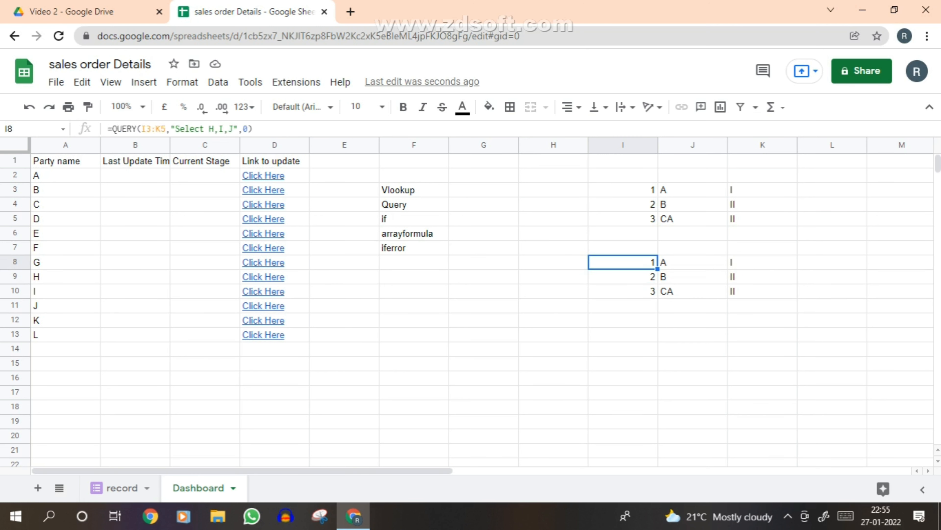
pyautogui.press('F2')
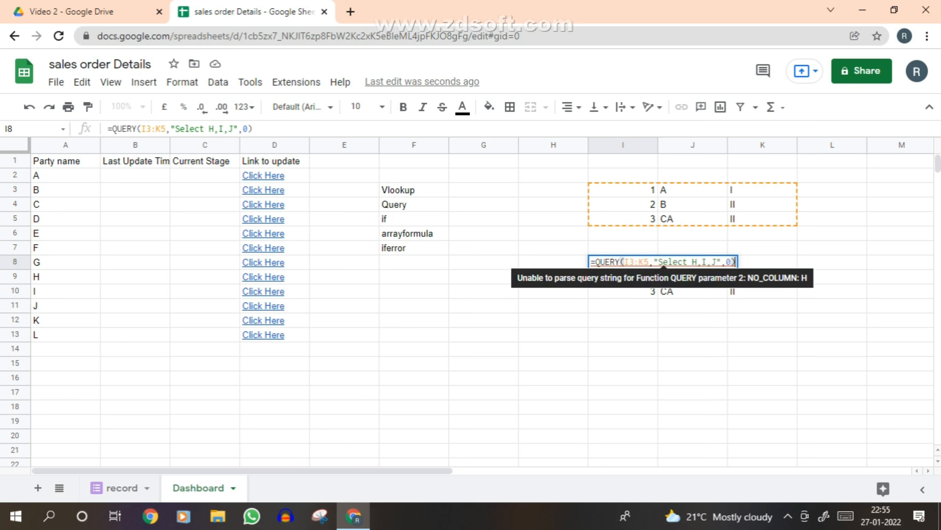
pyautogui.press('Left')
pyautogui.press('Left')
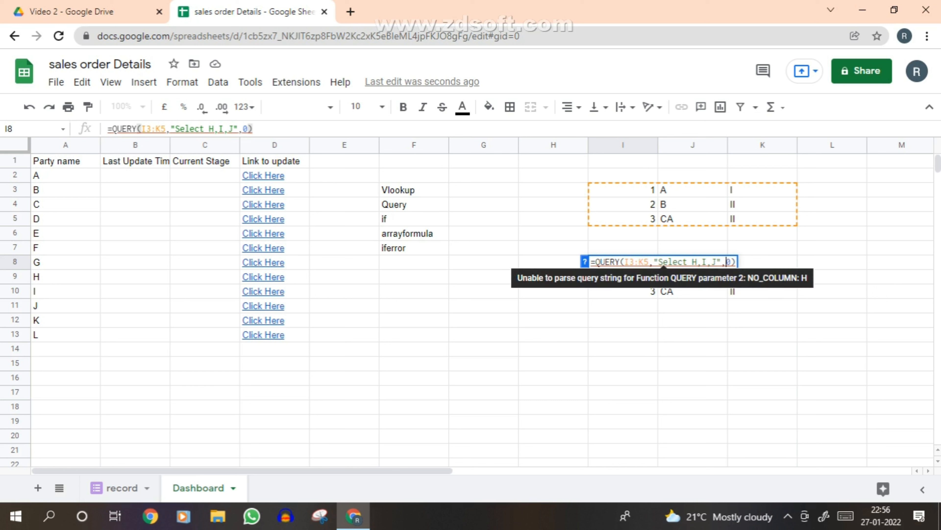
pyautogui.click(625, 262)
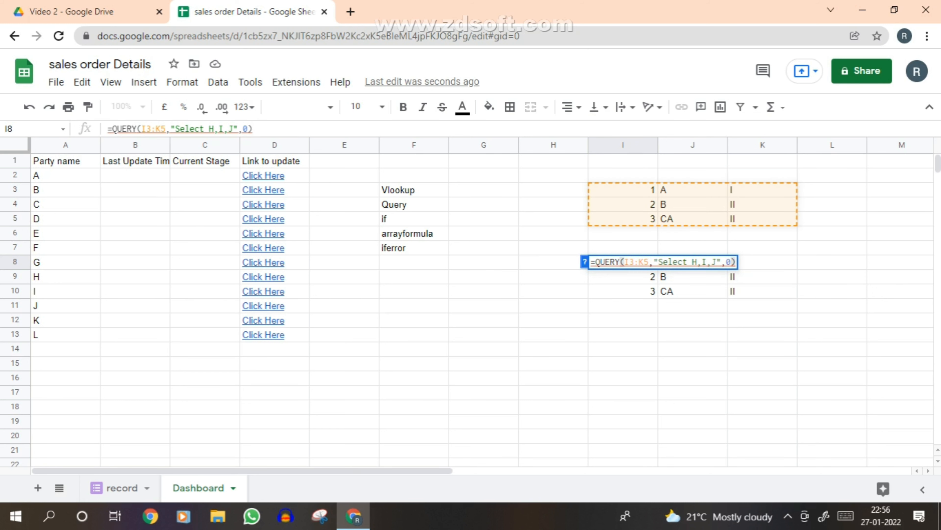
pyautogui.write('{')
pyautogui.click(654, 262)
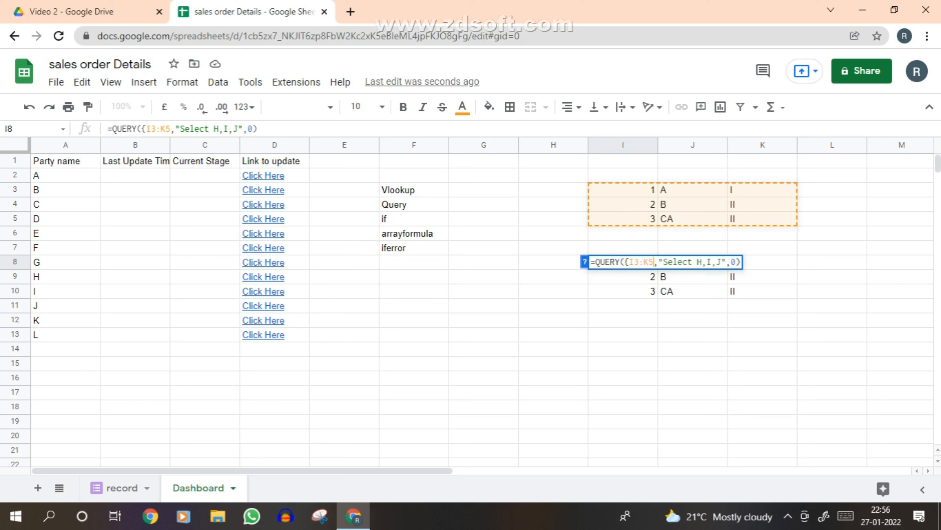
pyautogui.write('}')
pyautogui.press('Right')
pyautogui.press('Right')
pyautogui.press('Right')
pyautogui.press('Right')
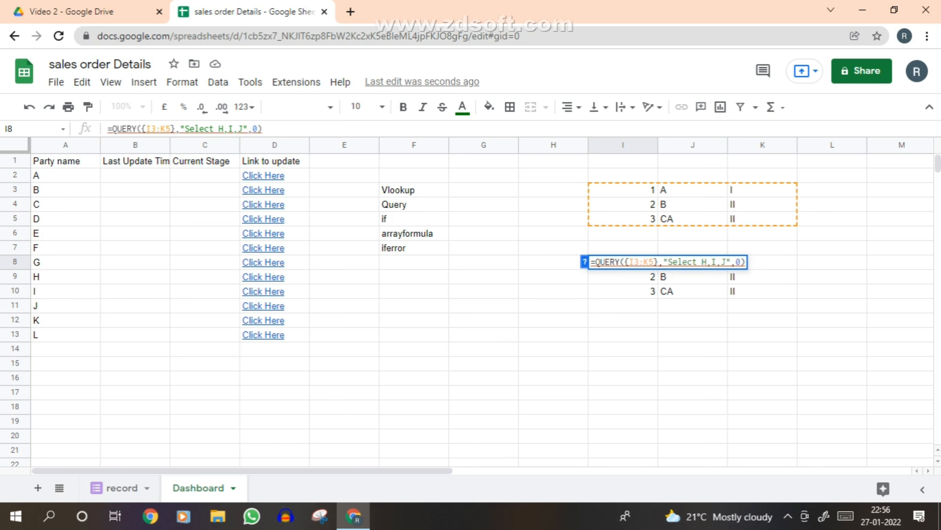
# Step: Replace the column letters in the query text of the I8 formula with Col1,Col2,Col3 and commit it
pyautogui.doubleClick(705, 262)
pyautogui.write('Col1')
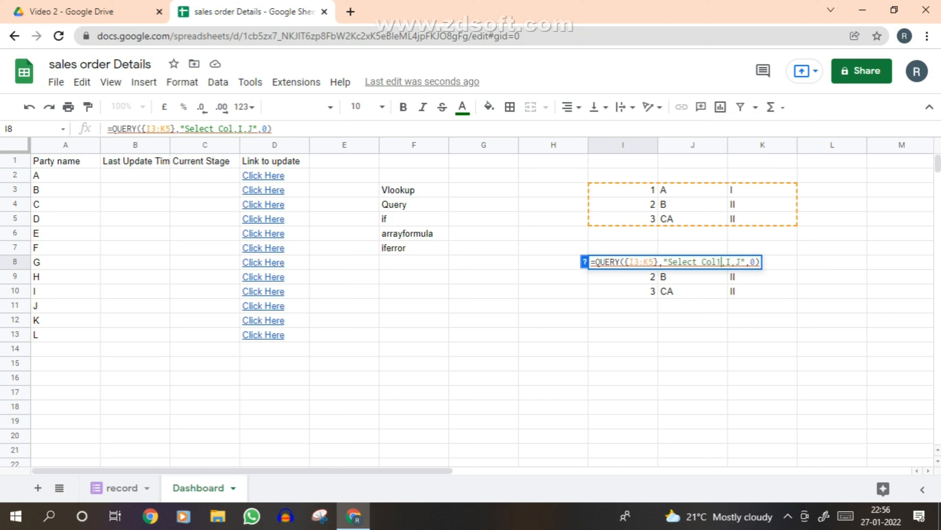
pyautogui.press('Right')
pyautogui.press('Right')
pyautogui.hotkey('shift', 'Left')
pyautogui.write('Col2')
pyautogui.press('Right')
pyautogui.press('Right')
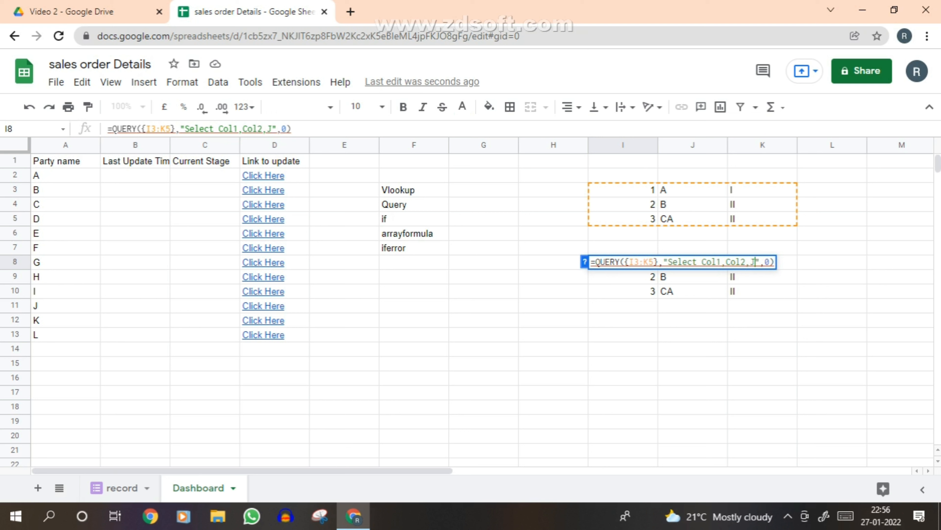
pyautogui.hotkey('shift', 'Left')
pyautogui.write('Col3')
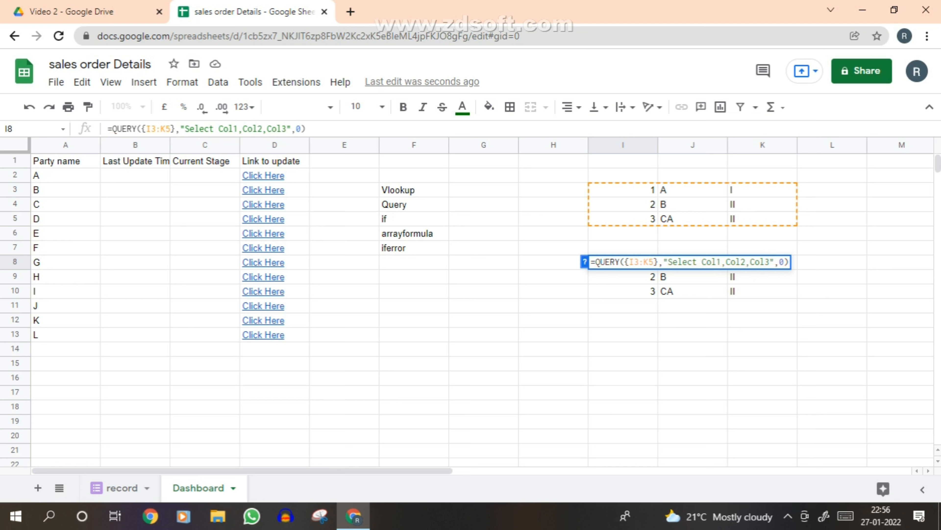
pyautogui.press('Return')
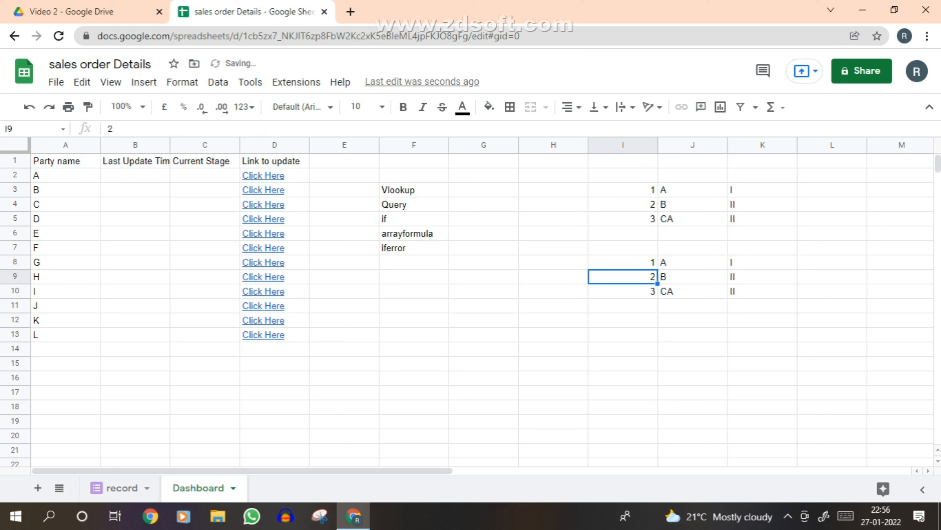
pyautogui.press('Up')
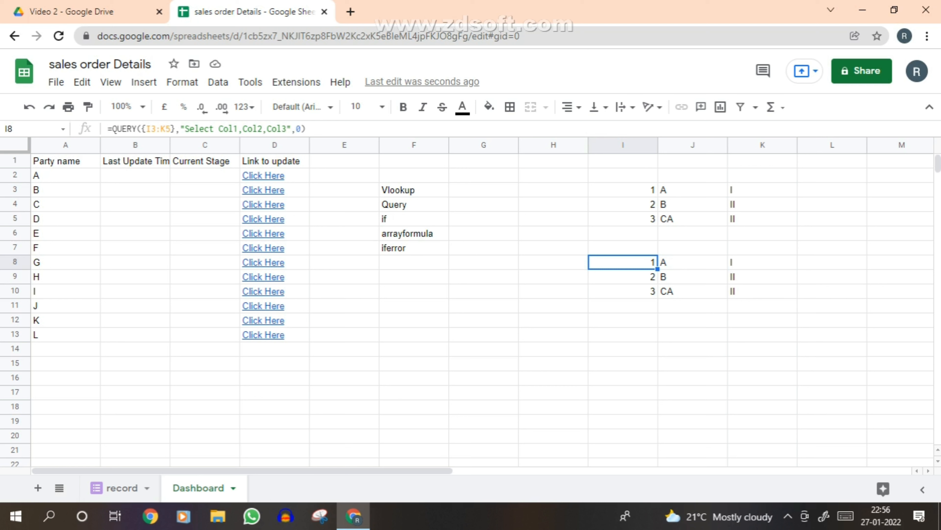
pyautogui.press('Down')
pyautogui.press('Down')
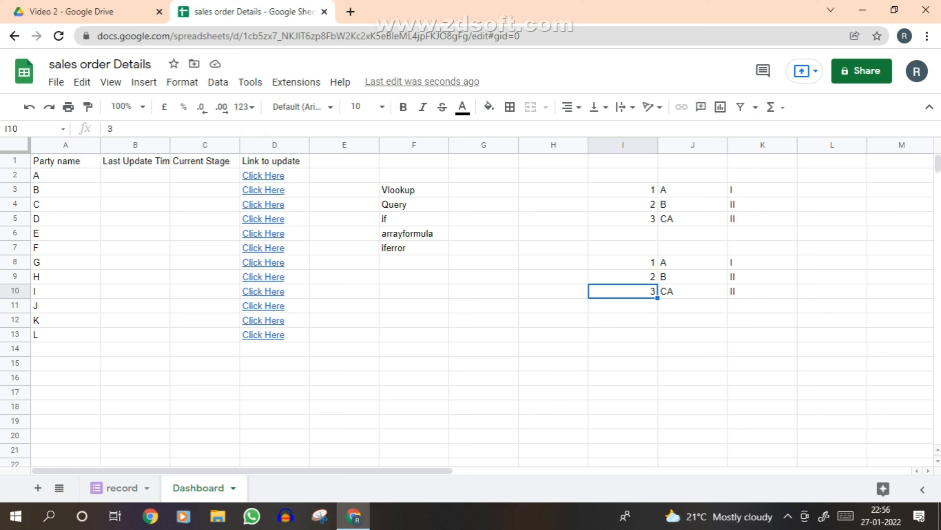
# Step: Extend the query text in I8 with "Order by Col1" after Col3 and commit the formula
pyautogui.doubleClick(623, 262)
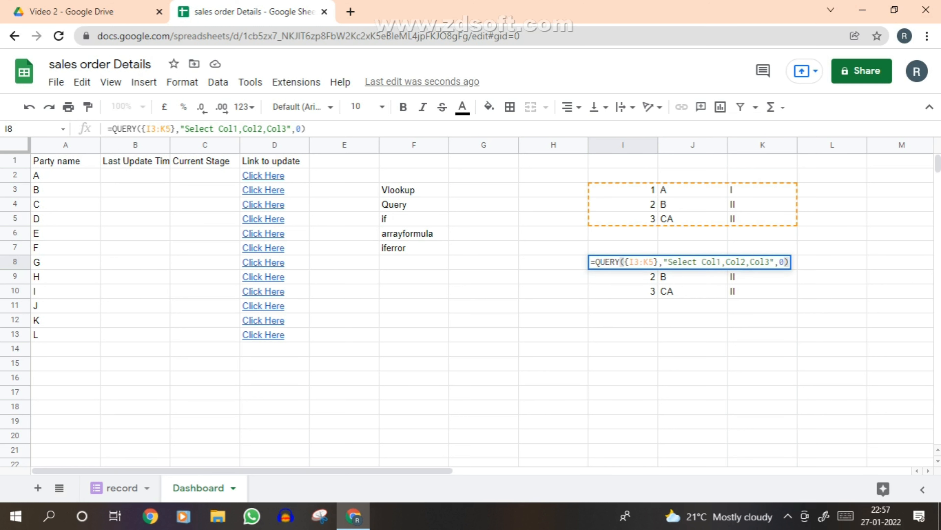
pyautogui.click(770, 262)
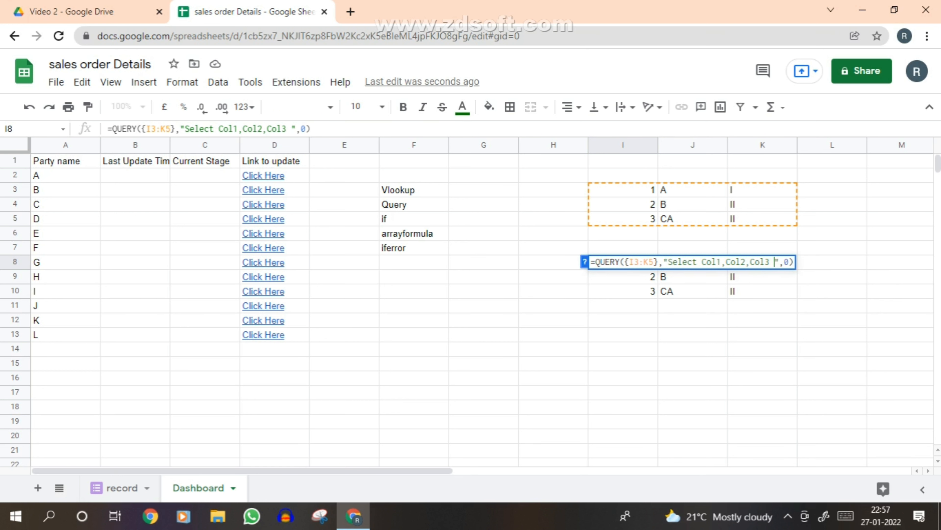
pyautogui.write('O')
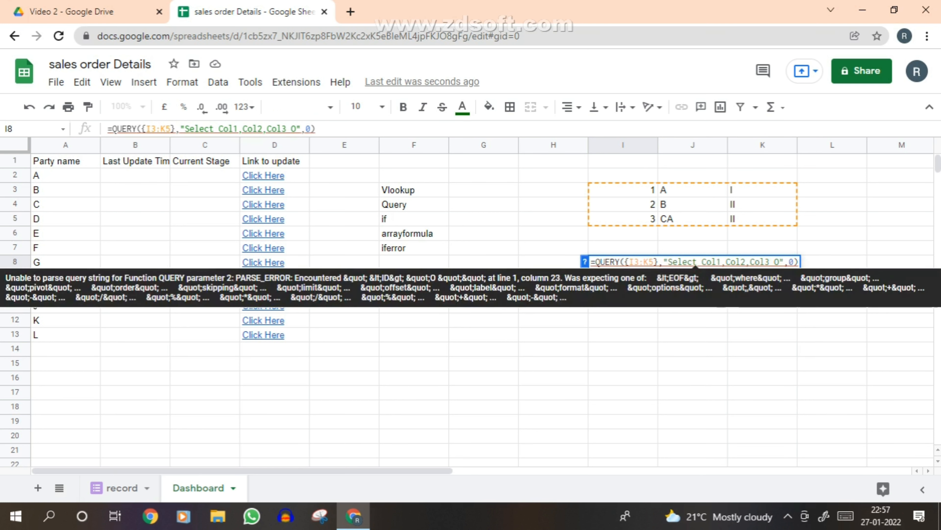
pyautogui.write('rder by ')
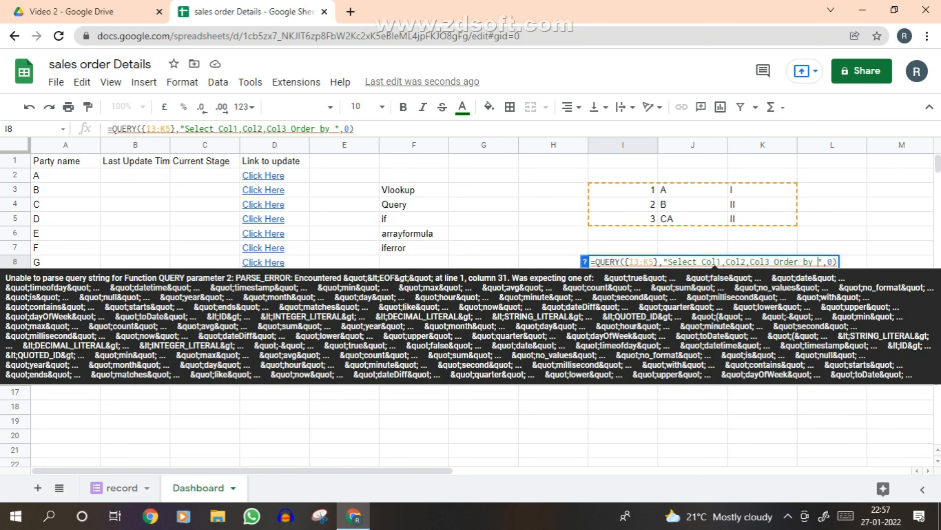
pyautogui.write('Col1')
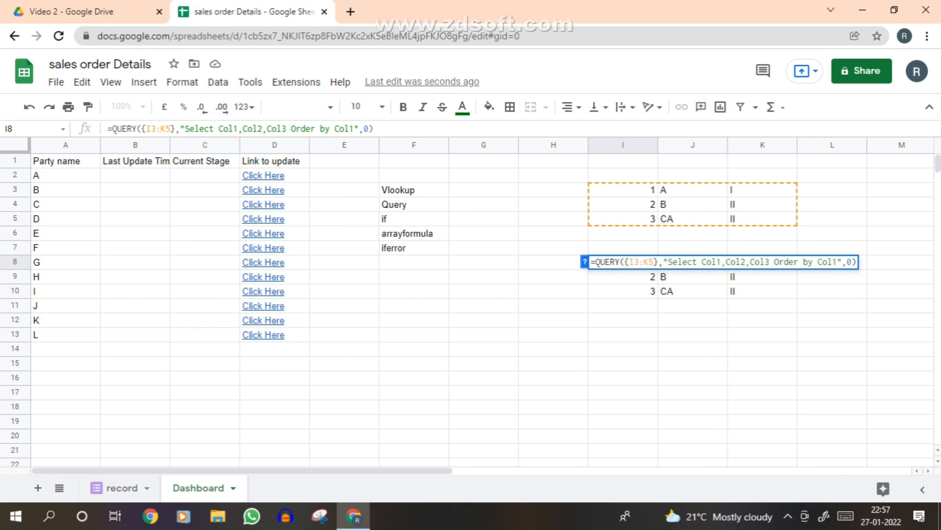
pyautogui.press('Return')
pyautogui.press('Up')
pyautogui.press('Right')
pyautogui.press('Right')
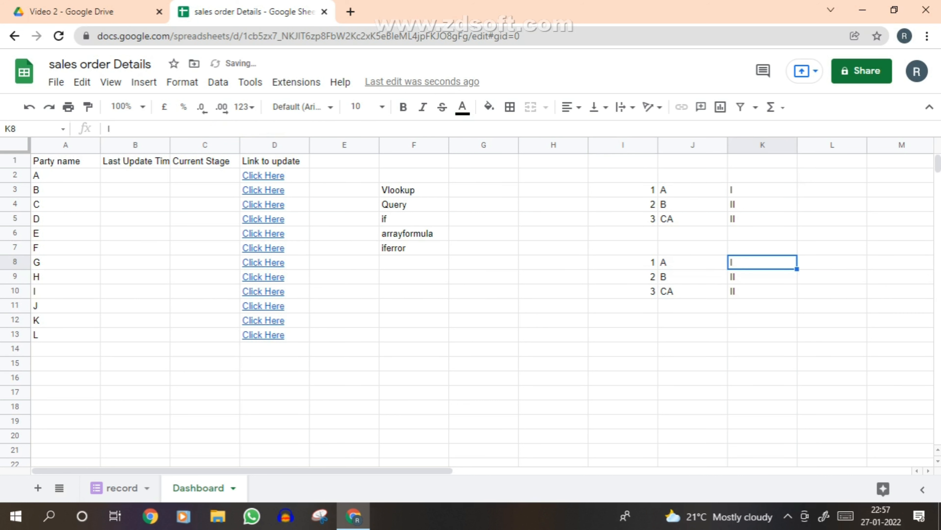
pyautogui.press('Left')
pyautogui.press('Left')
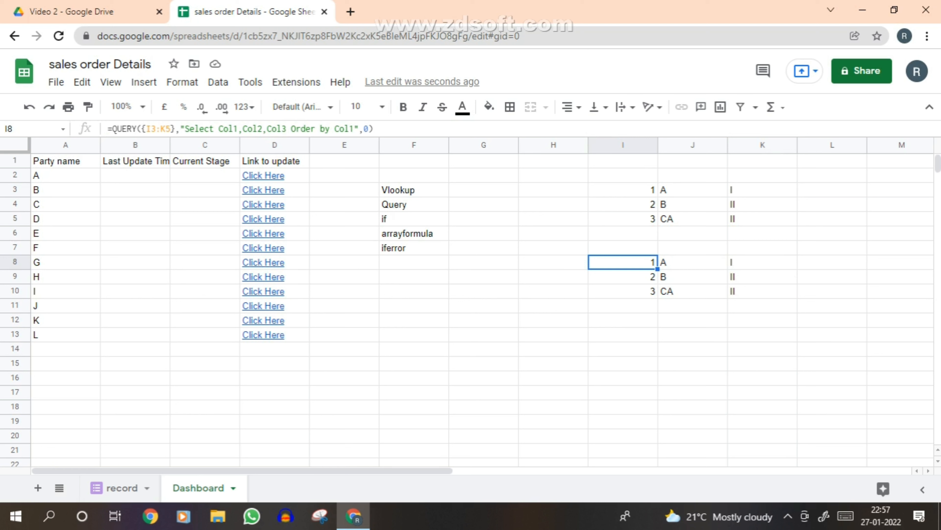
# Step: Add the ASC sort direction after "Order by Col1" in the I8 query text
pyautogui.press('F2')
pyautogui.press('Left')
pyautogui.press('Left')
pyautogui.press('Left')
pyautogui.press('Left')
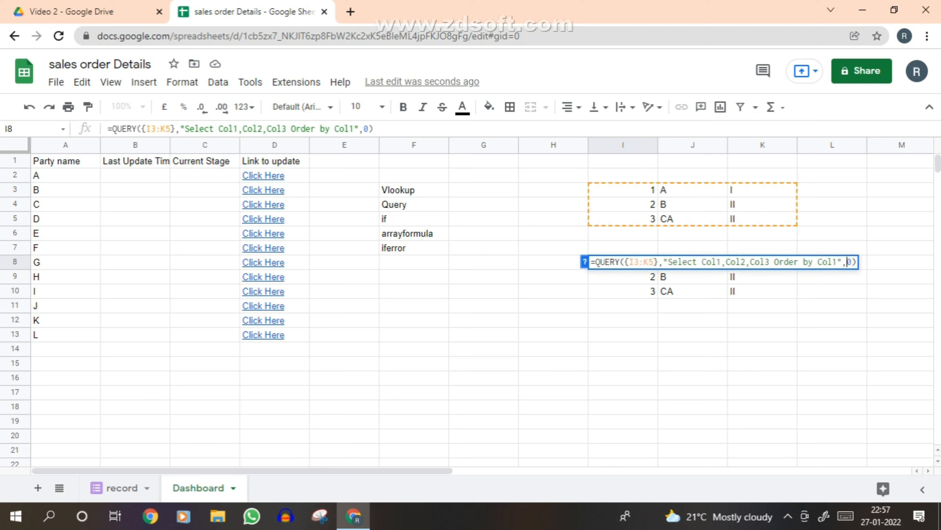
pyautogui.write('ASC')
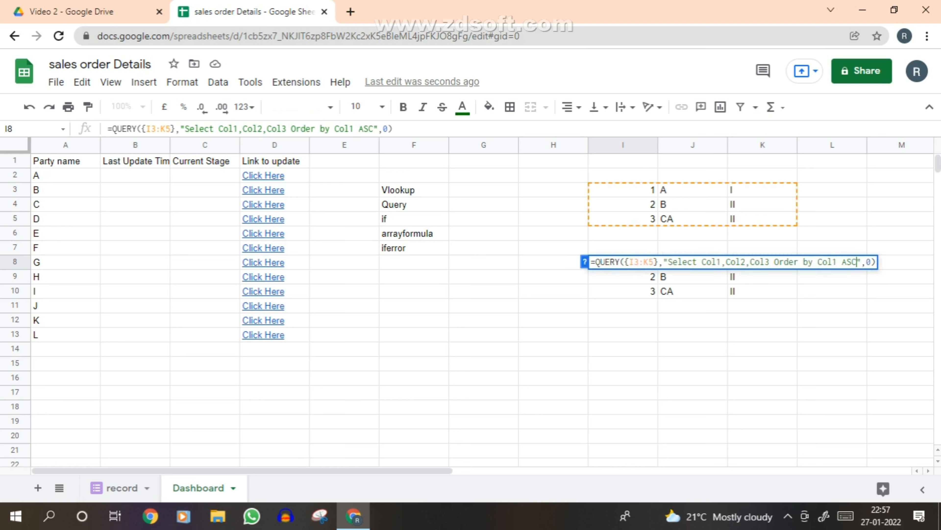
pyautogui.press('Return')
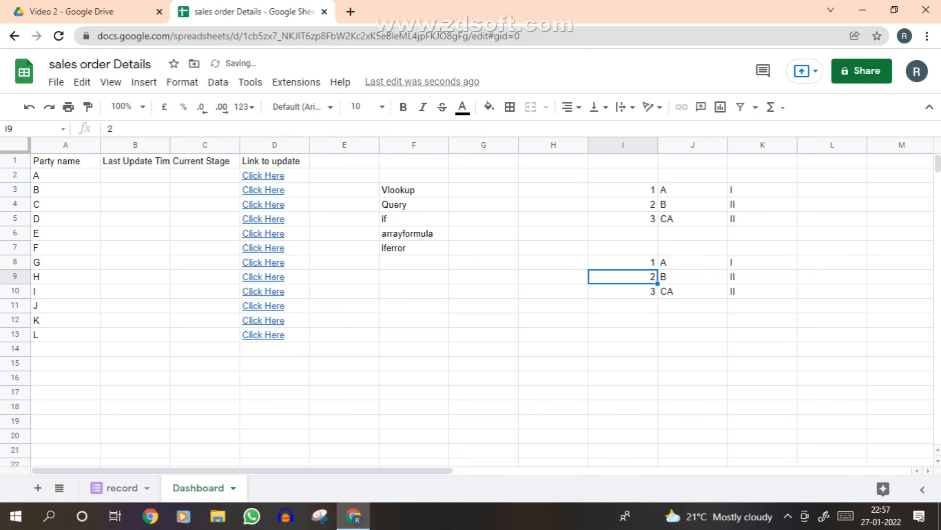
# Step: Change the sample table's numbers to 3 in I4 and 2 in I5
pyautogui.click(623, 205)
pyautogui.write('3')
pyautogui.press('Return')
pyautogui.write('2')
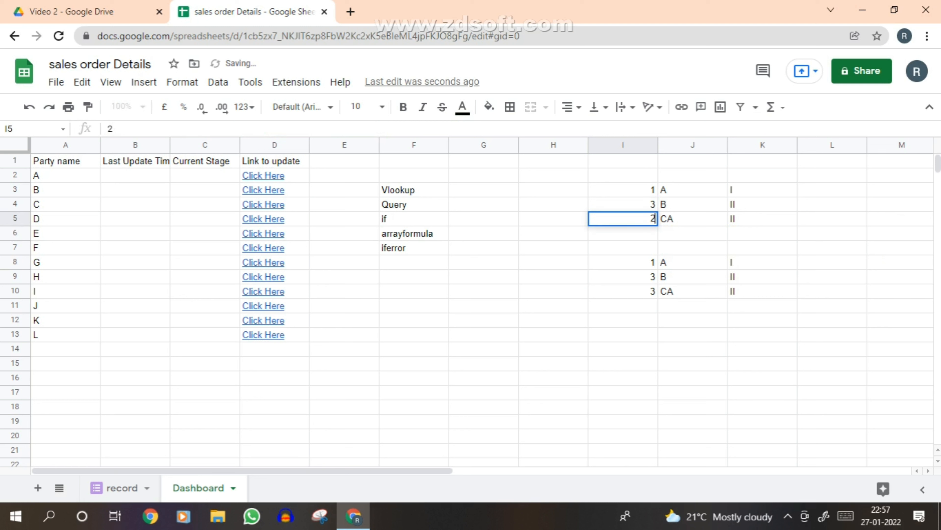
pyautogui.press('Return')
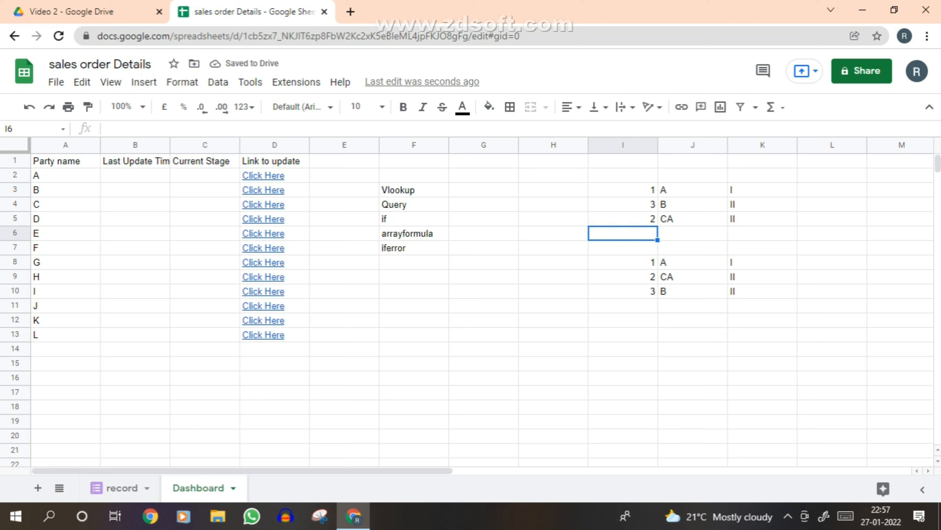
# Step: Set the sort direction in the I8 query text to DESC so it reads "Order by Col1 DESC"
pyautogui.click(623, 262)
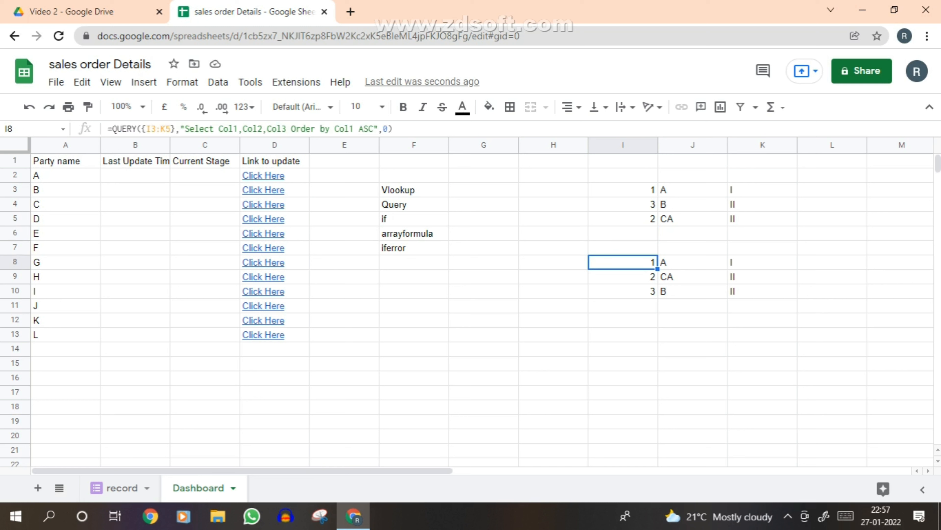
pyautogui.press('Return')
pyautogui.press('Left')
pyautogui.press('Left')
pyautogui.press('Left')
pyautogui.press('Left')
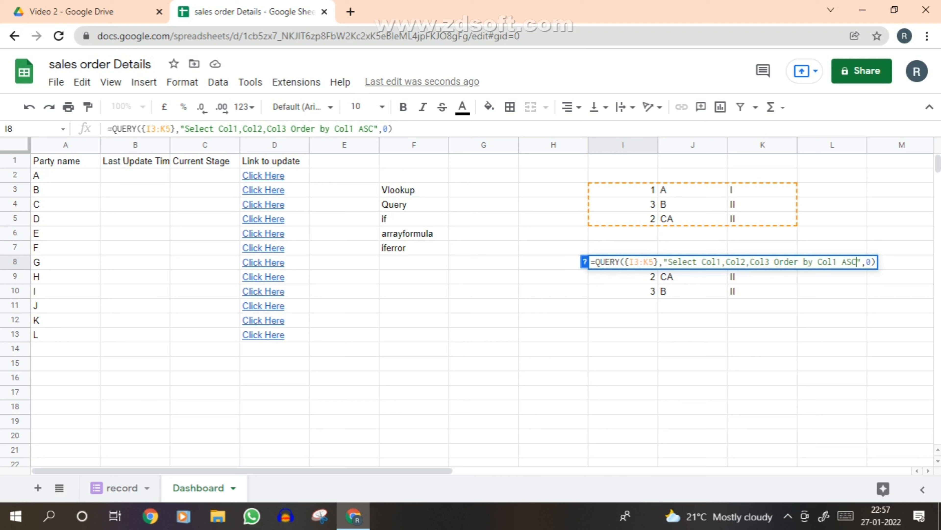
pyautogui.hotkey('shift', 'Left')
pyautogui.hotkey('shift', 'Left')
pyautogui.hotkey('shift', 'Left')
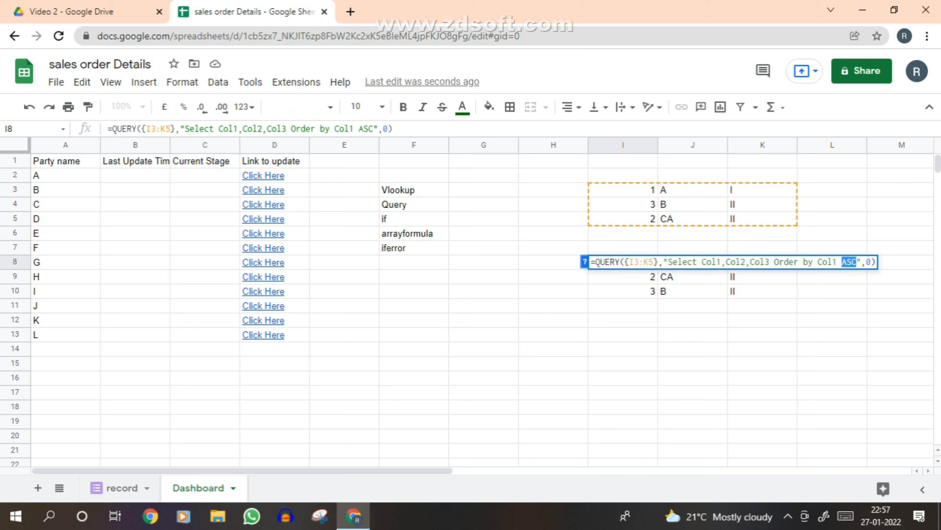
pyautogui.write('DED')
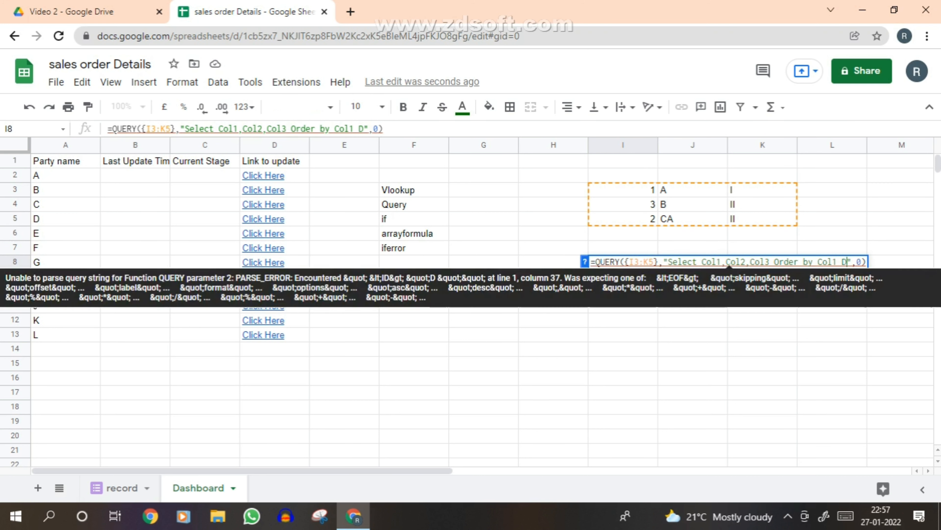
pyautogui.press('BackSpace')
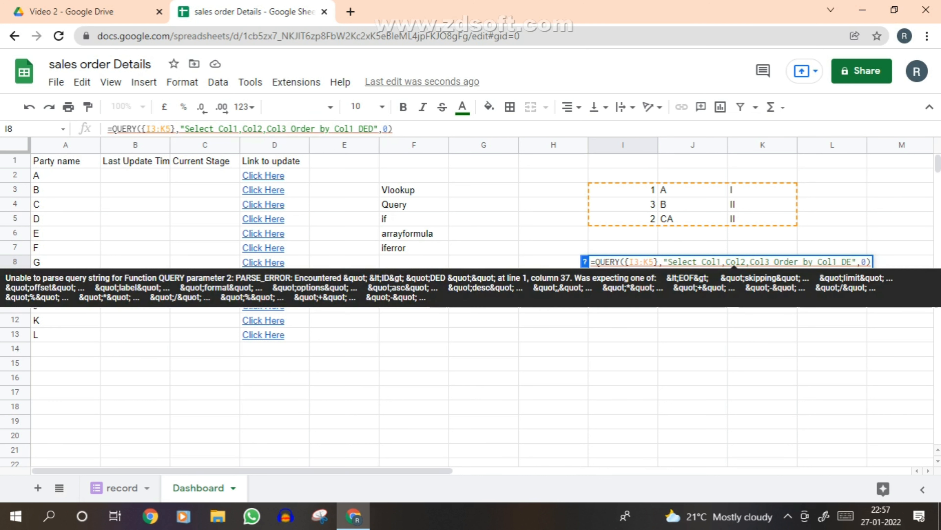
pyautogui.write('SC')
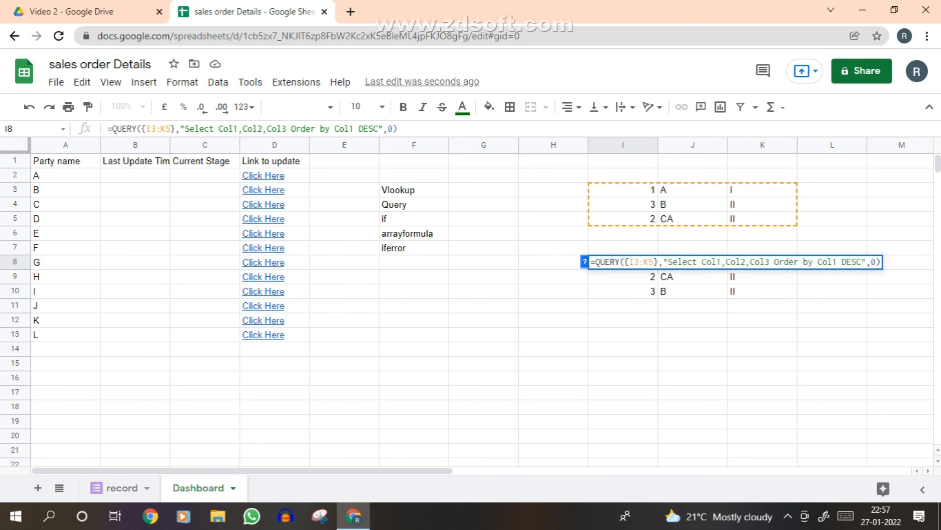
pyautogui.press('Return')
# Step: Go through the sorted QUERY output and select its full range I8:K10
pyautogui.press('Right')
pyautogui.press('Down')
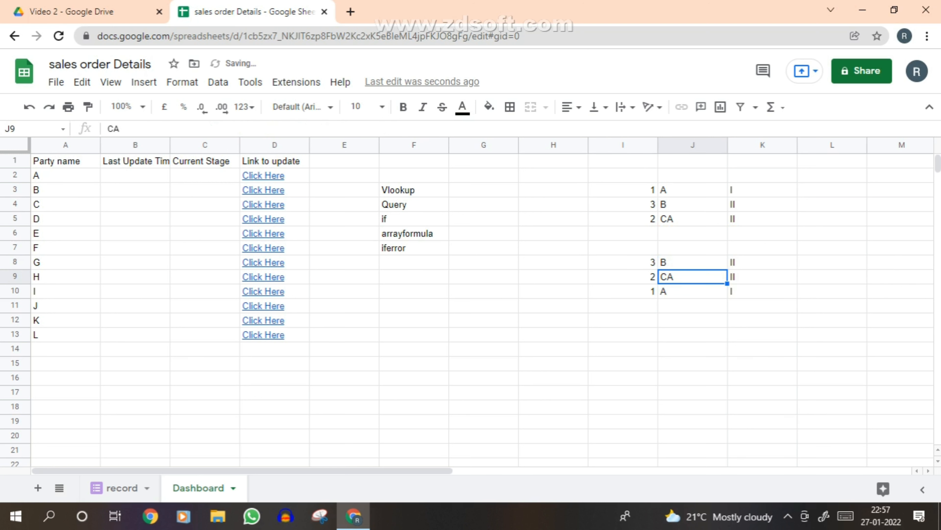
pyautogui.press('Down')
pyautogui.press('Up')
pyautogui.press('Up')
pyautogui.press('Up')
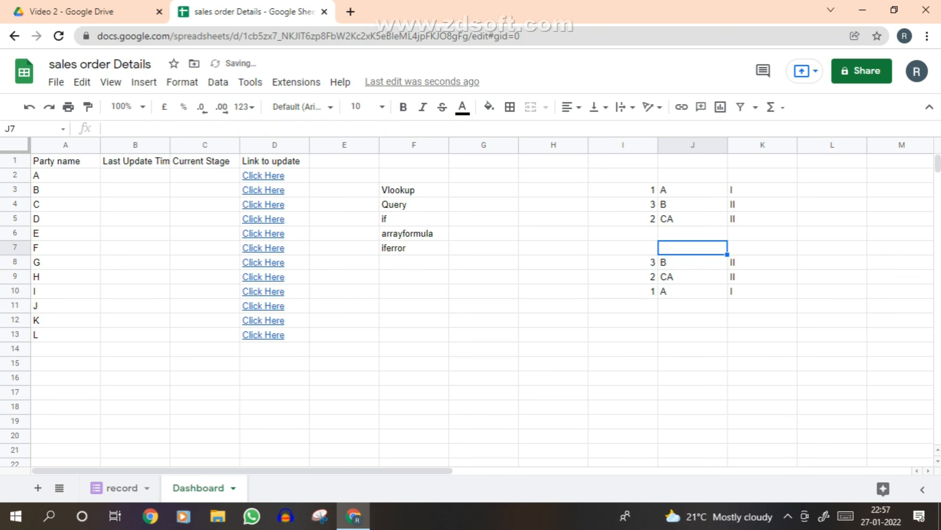
pyautogui.press('Left')
pyautogui.press('Down')
pyautogui.hotkey('shift', 'Right')
pyautogui.hotkey('shift', 'Right')
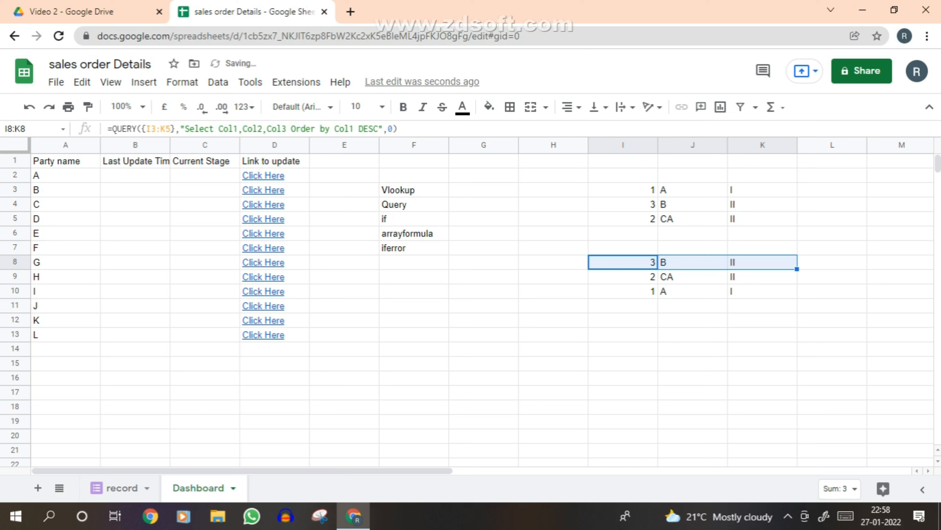
pyautogui.hotkey('shift', 'Down')
pyautogui.hotkey('shift', 'Down')
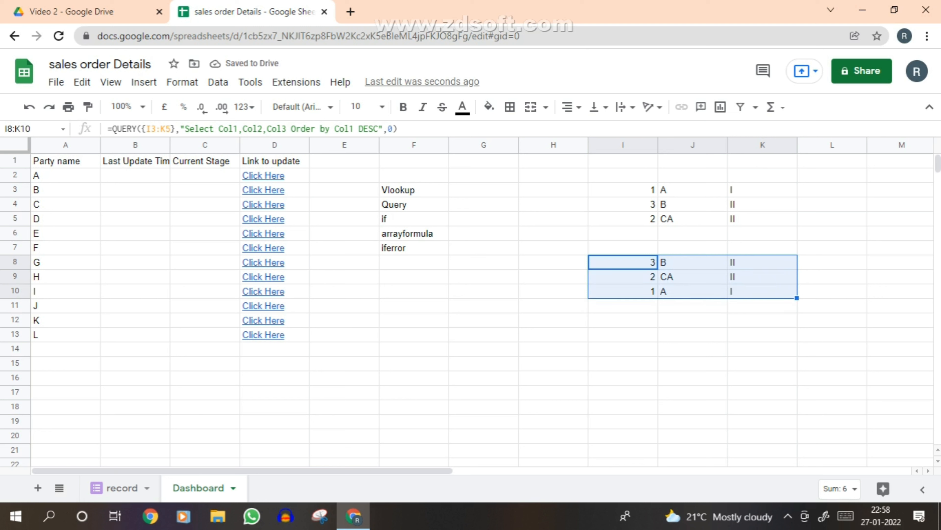
# Step: Clear the sorted QUERY output in I8:K10 and the list of function names in column F
pyautogui.press('Delete')
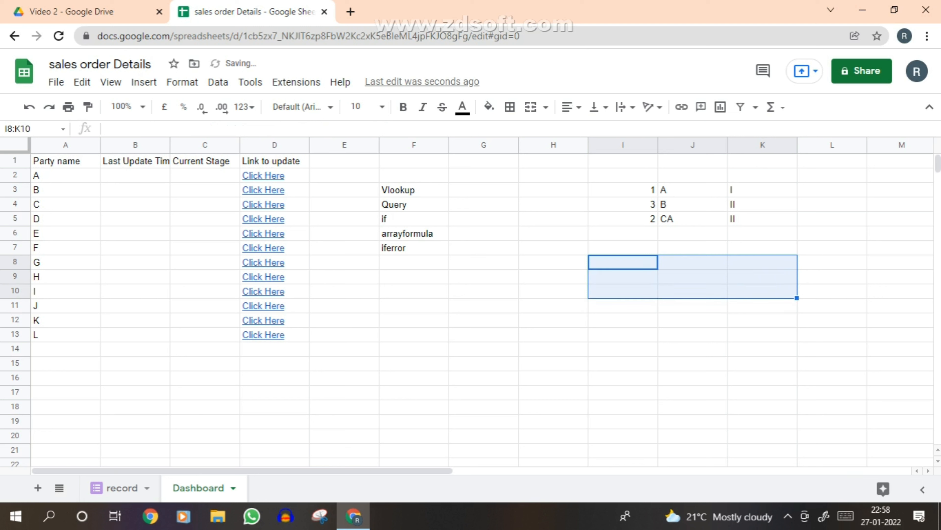
pyautogui.click(415, 219)
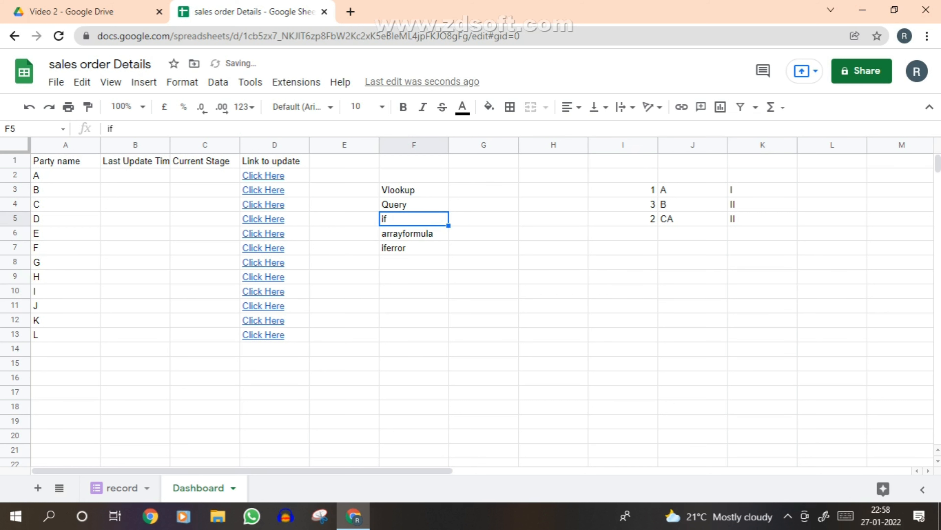
pyautogui.click(414, 233)
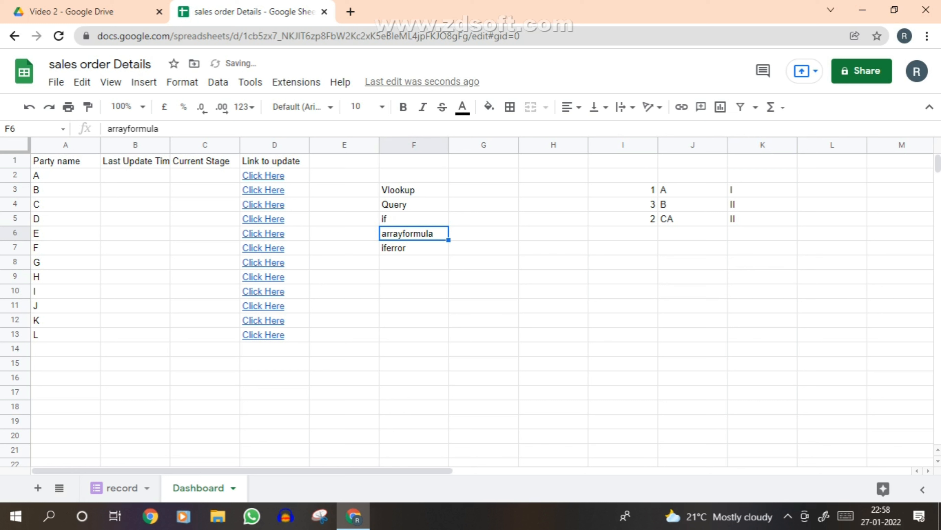
pyautogui.click(414, 248)
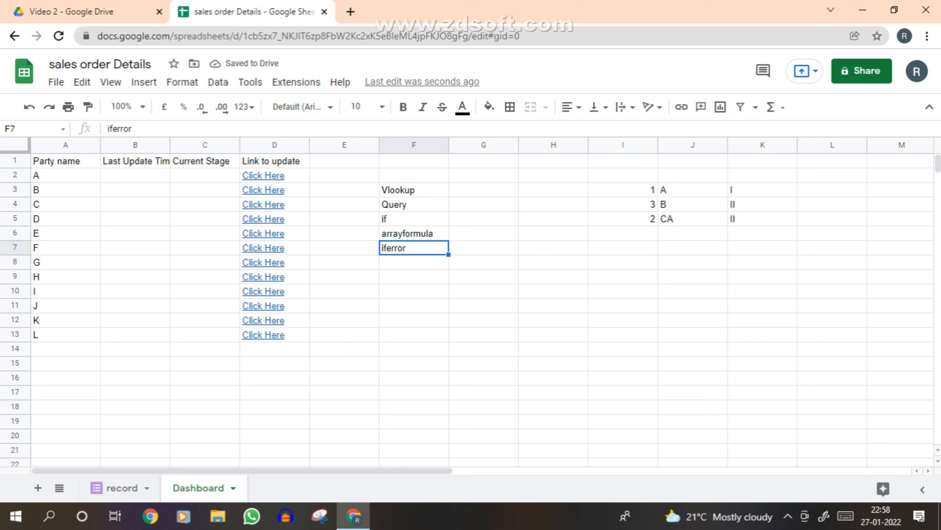
pyautogui.hotkey('ctrl', 'shift', 'Up')
pyautogui.hotkey('ctrl', 'space')
pyautogui.press('Delete')
# Step: Clear the sample table by emptying all columns from I through AA
pyautogui.press('Right')
pyautogui.press('Right')
pyautogui.press('Right')
pyautogui.press('Right')
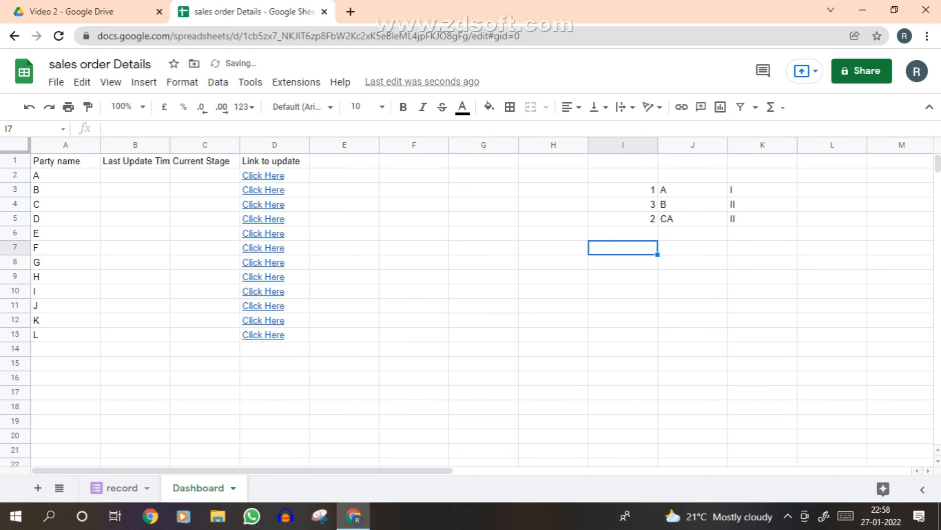
pyautogui.press('Left')
pyautogui.hotkey('ctrl', 'space')
pyautogui.hotkey('ctrl', 'shift', 'Right')
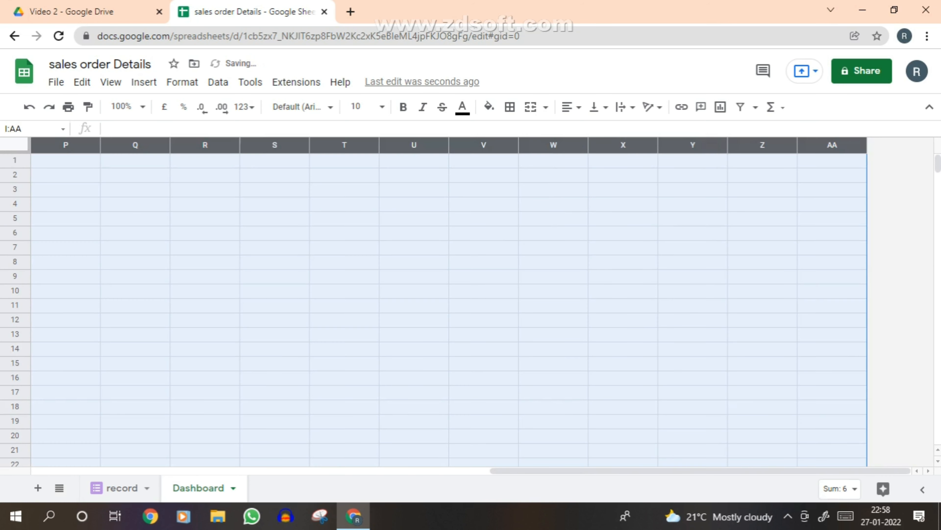
# Step: Start a QUERY formula in cell B2, under the last update time heading
pyautogui.press('Home')
pyautogui.press('Right')
pyautogui.press('Up')
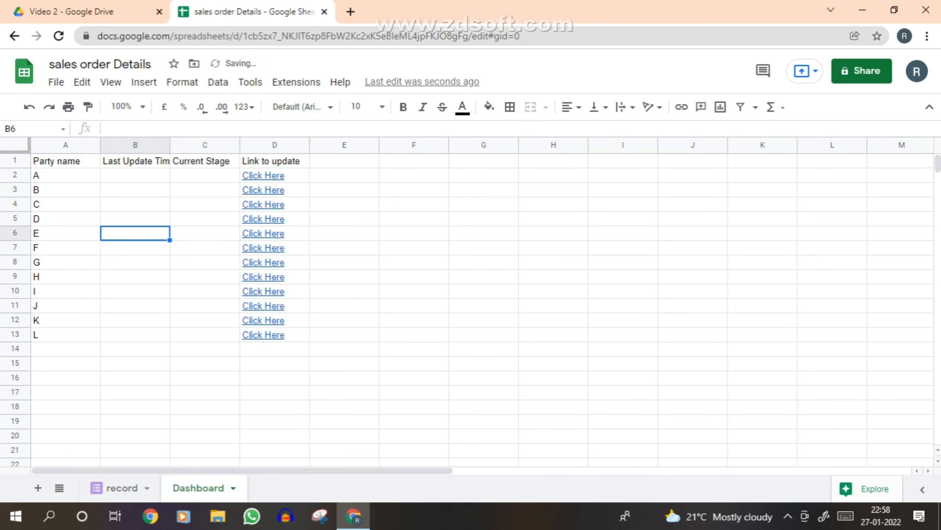
pyautogui.press('Right')
pyautogui.press('Up')
pyautogui.press('Up')
pyautogui.press('Up')
pyautogui.press('Up')
pyautogui.press('Left')
pyautogui.write('=')
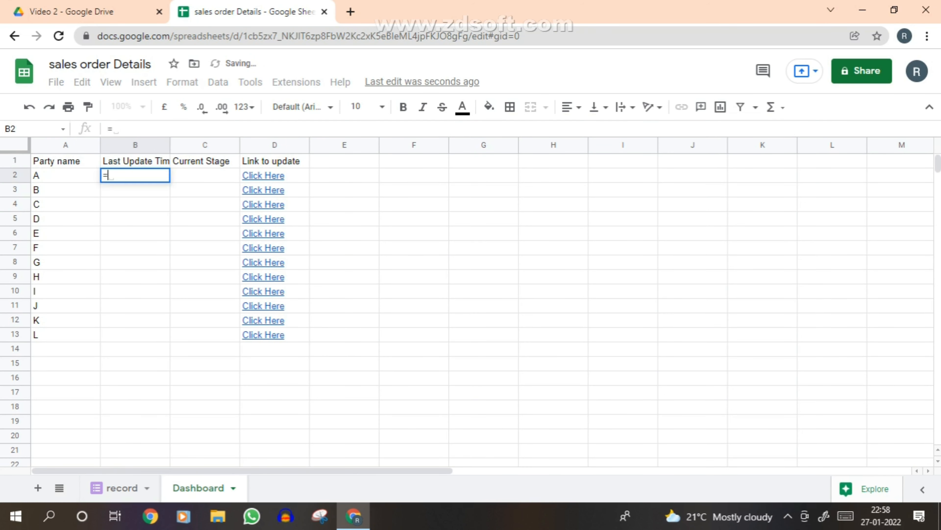
pyautogui.write('QUERY(')
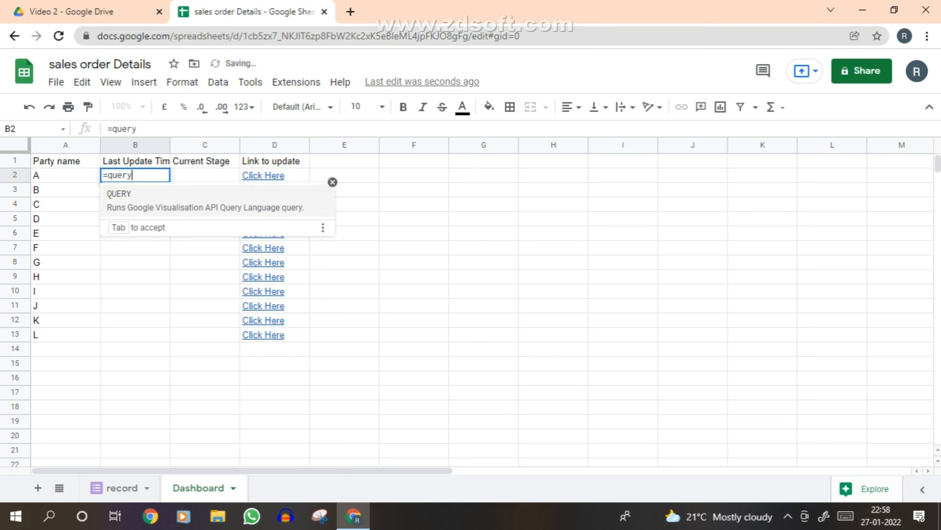
# Step: Give the QUERY columns A to C of the record sheet as its data, enclosed in curly braces as {record!A:C}
pyautogui.click(122, 488)
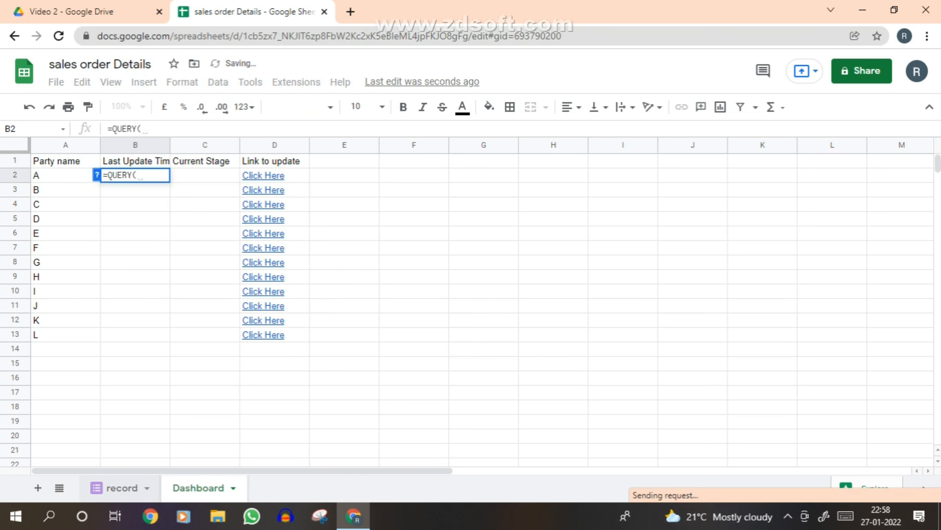
pyautogui.moveTo(83, 145); pyautogui.dragTo(291, 145)
pyautogui.write(')')
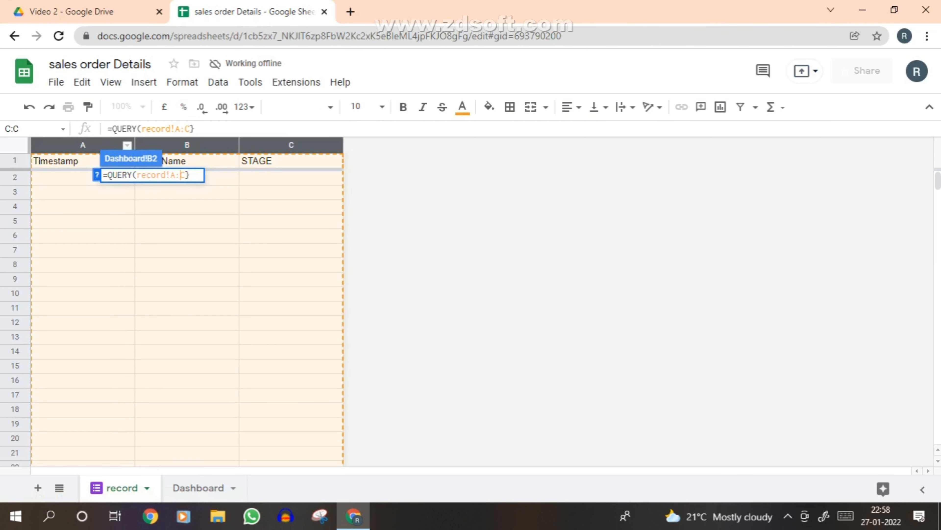
pyautogui.press('Left')
pyautogui.press('Left')
pyautogui.press('Right')
pyautogui.write('{')
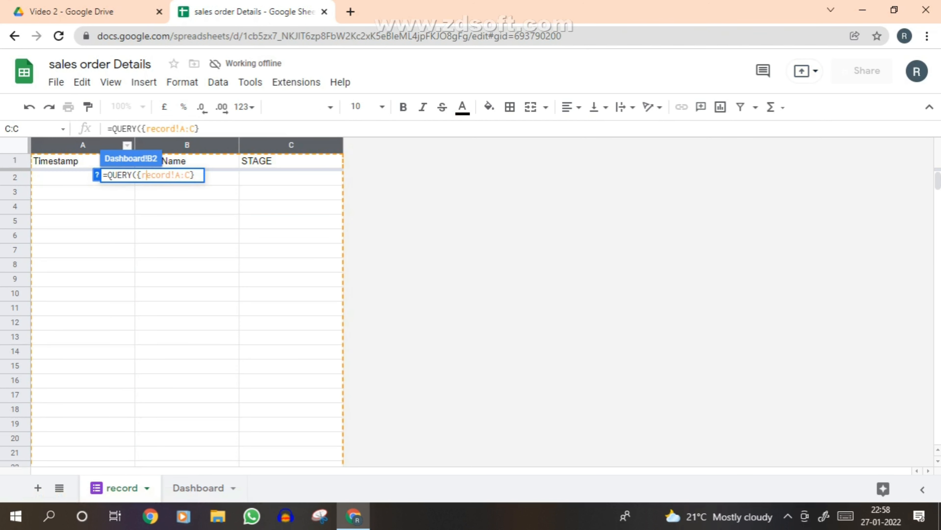
pyautogui.press('Right')
pyautogui.press('Right')
pyautogui.press('Right')
pyautogui.press('Right')
pyautogui.press('End')
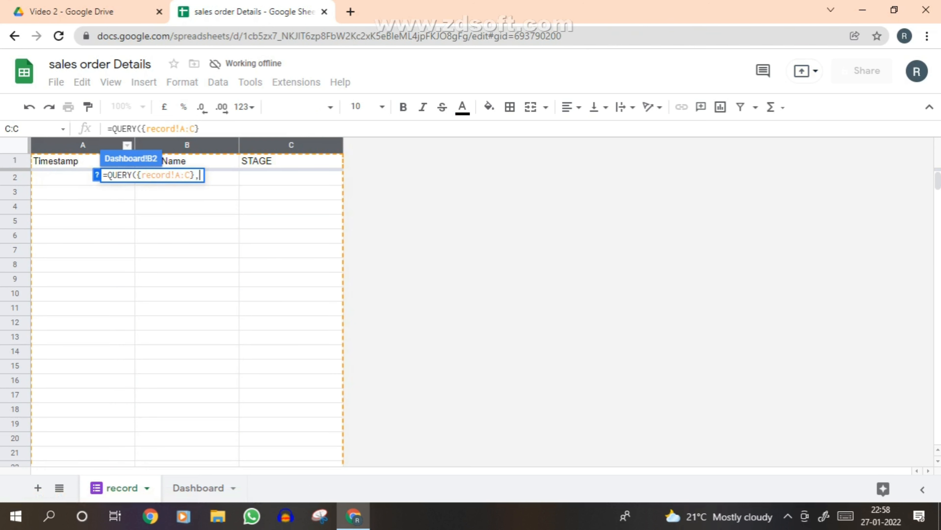
# Step: Add the query text "Select Col2,Col1,Col3" and enter the formula in B2
pyautogui.write(',"Select ')
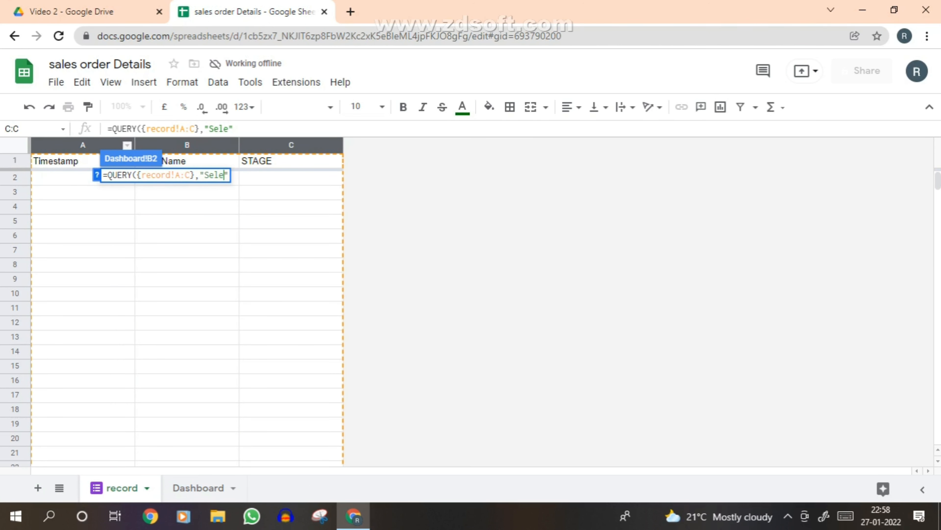
pyautogui.write('Col')
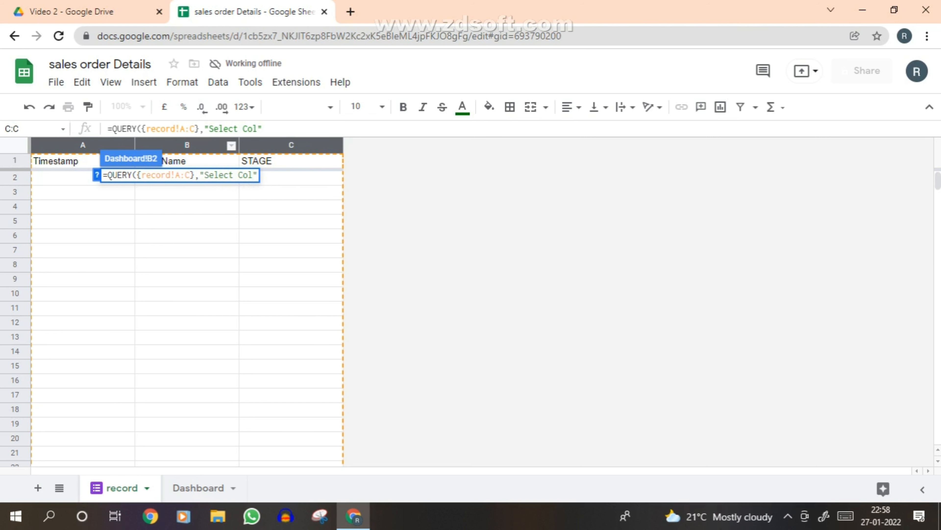
pyautogui.write('2,Col')
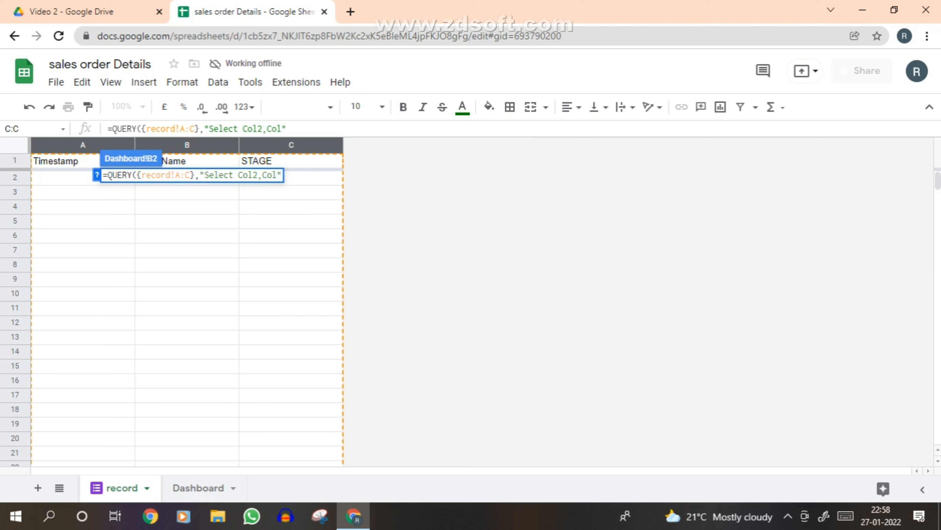
pyautogui.write('1,Col3')
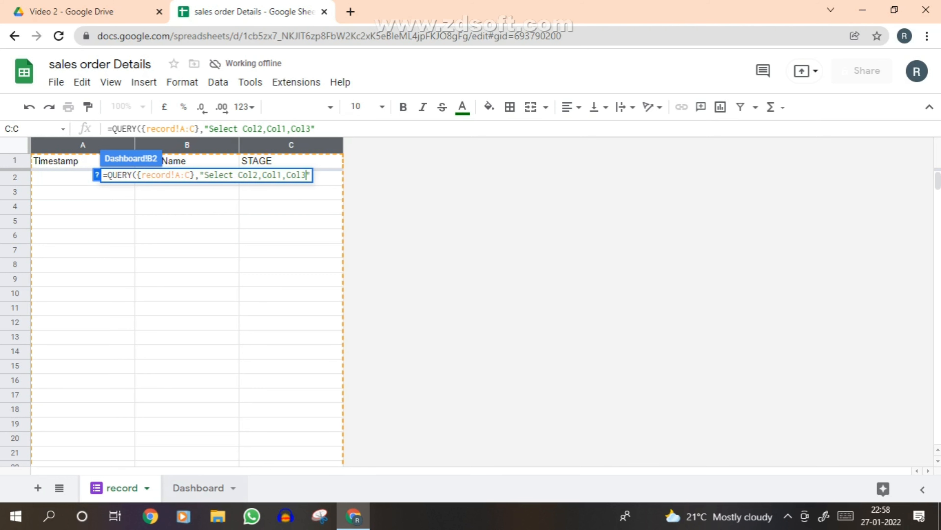
pyautogui.press('Return')
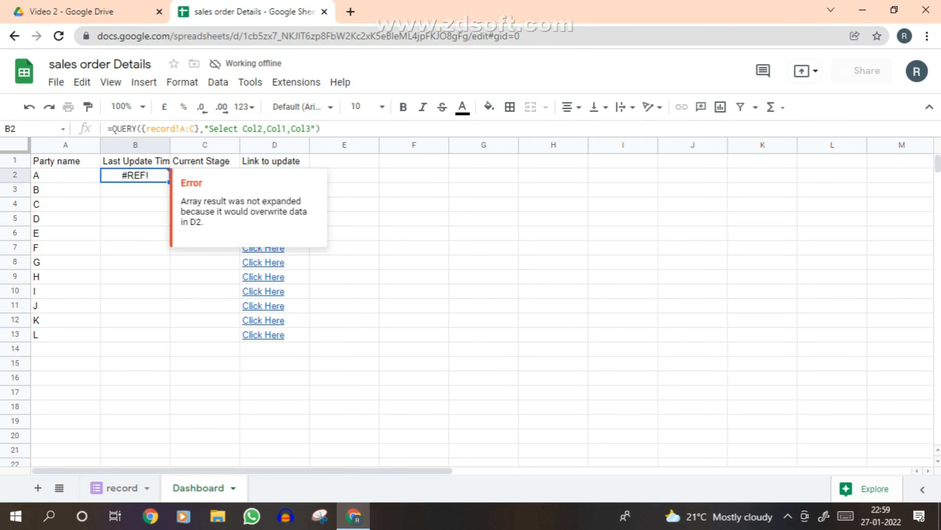
# Step: Check the record sheet's columns and extend the B2 query text with "Order by Col1 DESC"
pyautogui.click(122, 489)
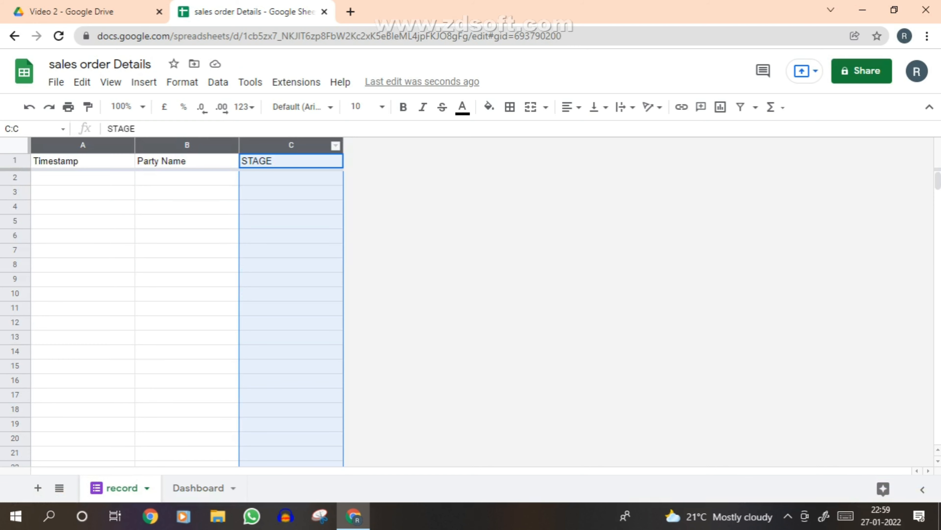
pyautogui.click(198, 488)
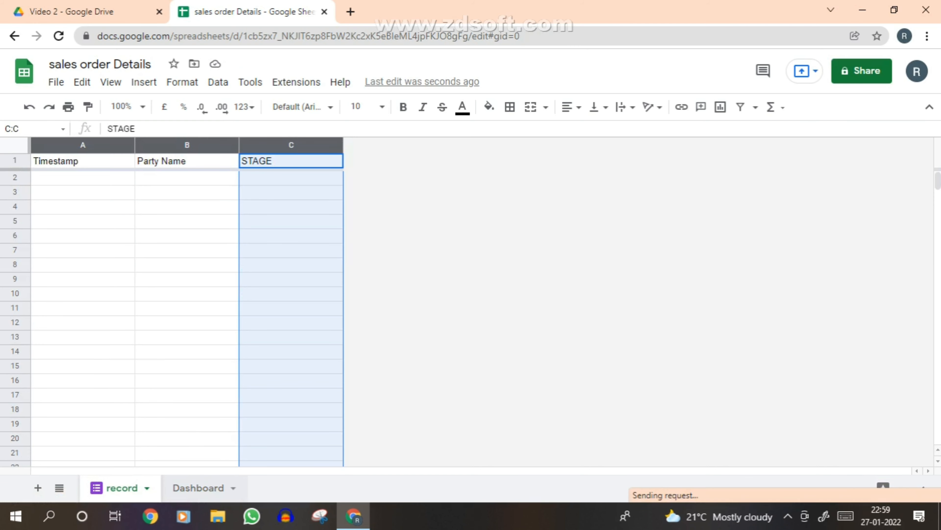
pyautogui.press('F2')
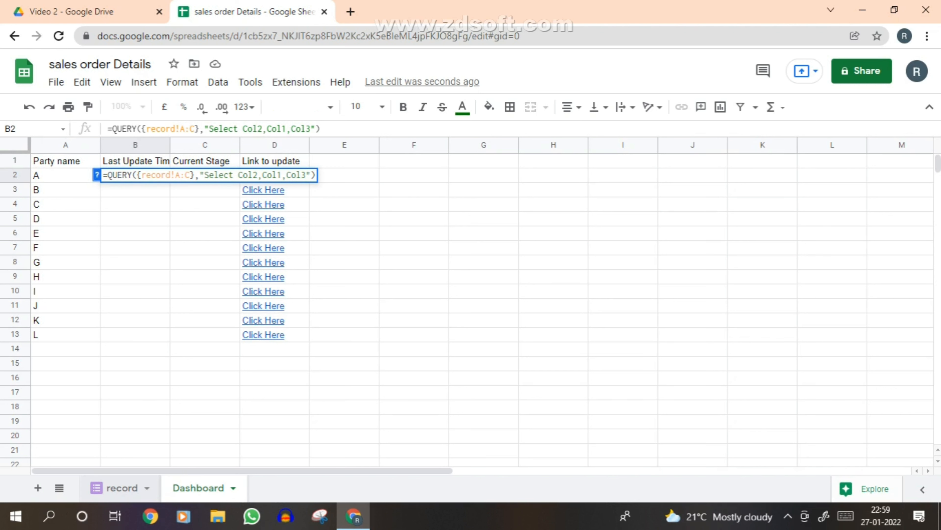
pyautogui.write('Order ')
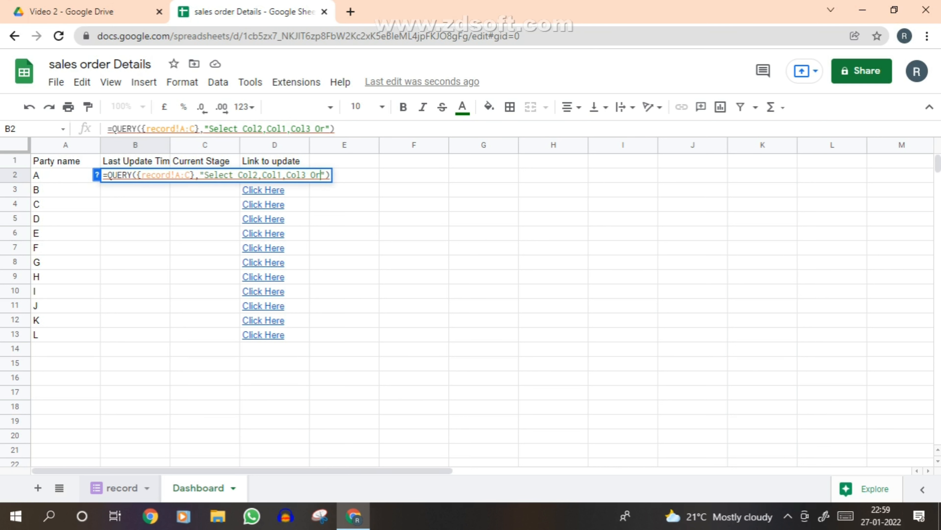
pyautogui.write('by')
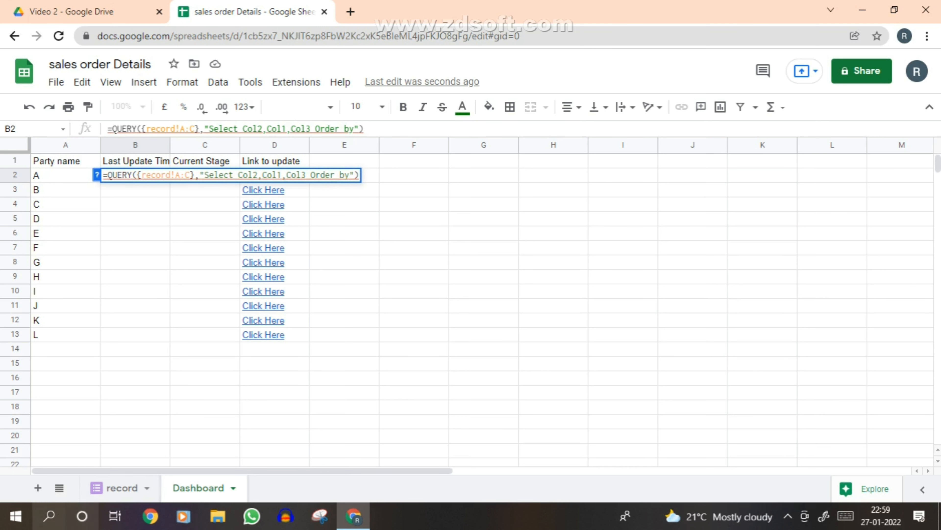
pyautogui.click(122, 488)
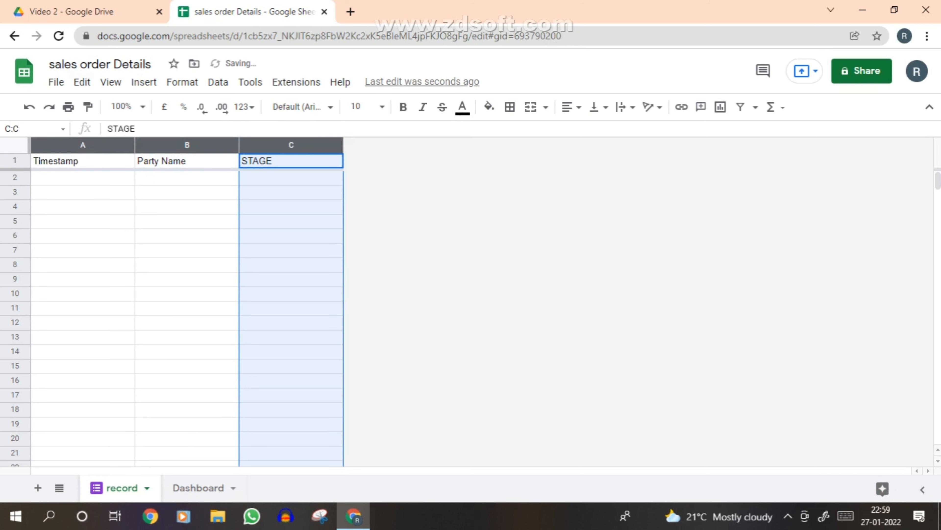
pyautogui.click(198, 488)
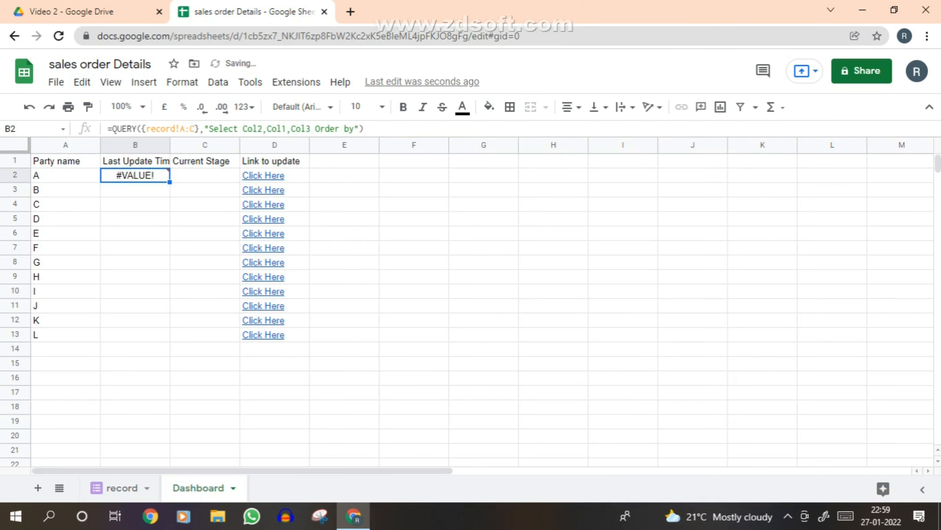
pyautogui.press('F2')
pyautogui.press('Left')
pyautogui.press('Left')
pyautogui.write('Col')
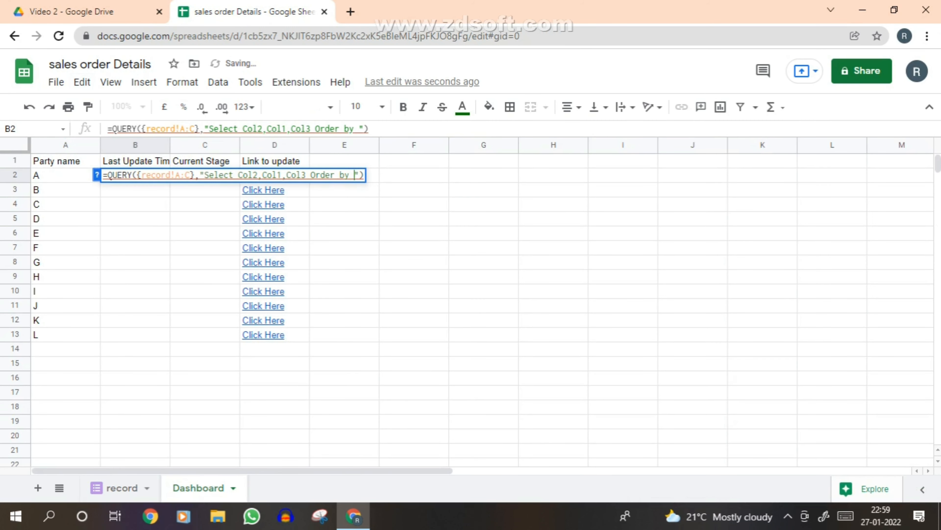
pyautogui.write('1 DESC')
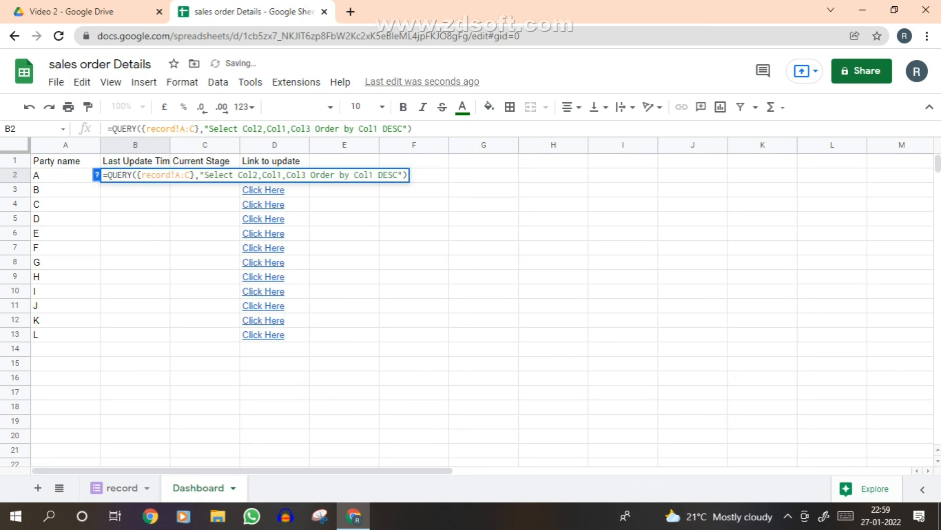
pyautogui.press('Return')
# Step: Move the QUERY formula from B2 to G2 and select its output row G2:I2
pyautogui.press('Up')
pyautogui.press('Return')
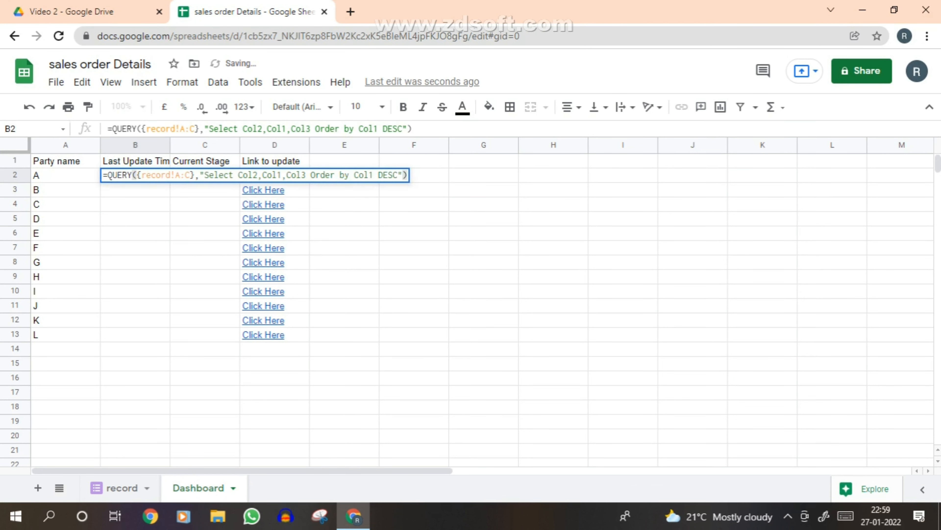
pyautogui.hotkey('ctrl', 'a')
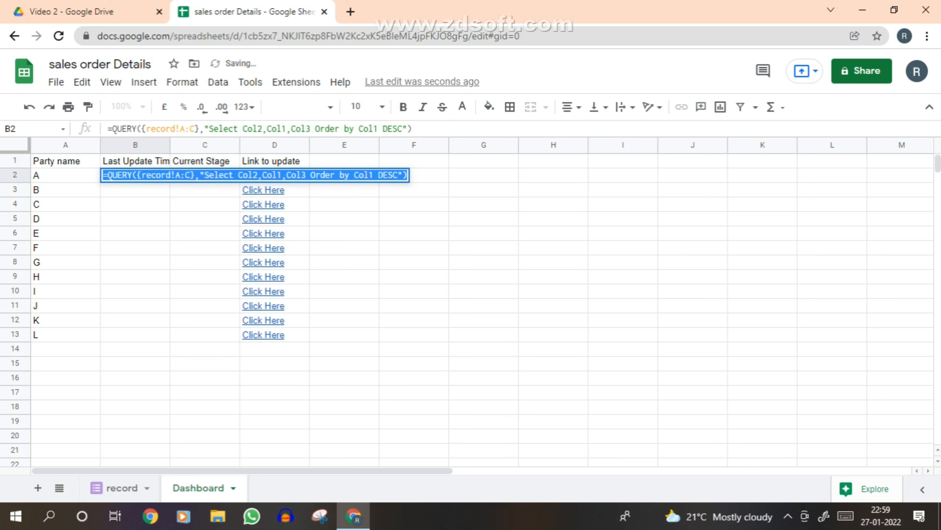
pyautogui.hotkey('ctrl', 'x')
pyautogui.press('Return')
pyautogui.press('Up')
pyautogui.press('Up')
pyautogui.press('Right')
pyautogui.press('Right')
pyautogui.press('Right')
pyautogui.press('Down')
pyautogui.press('Right')
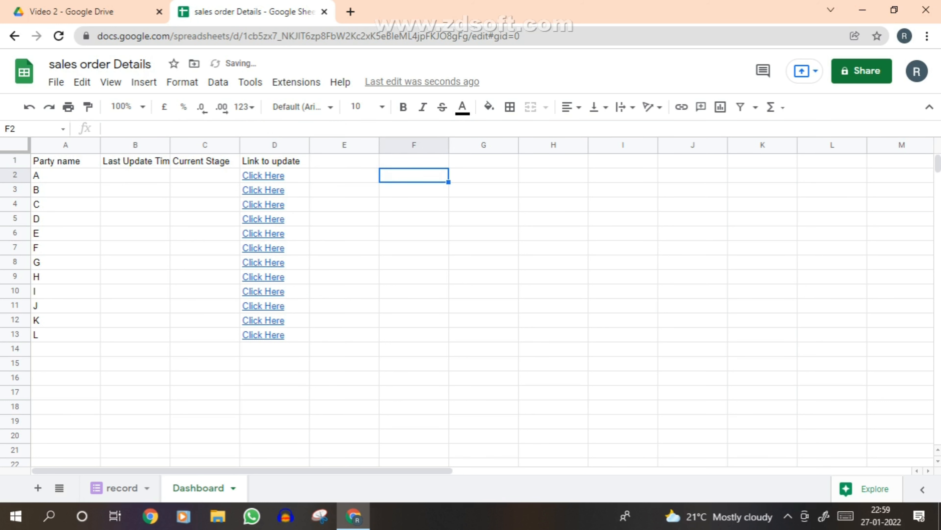
pyautogui.press('Right')
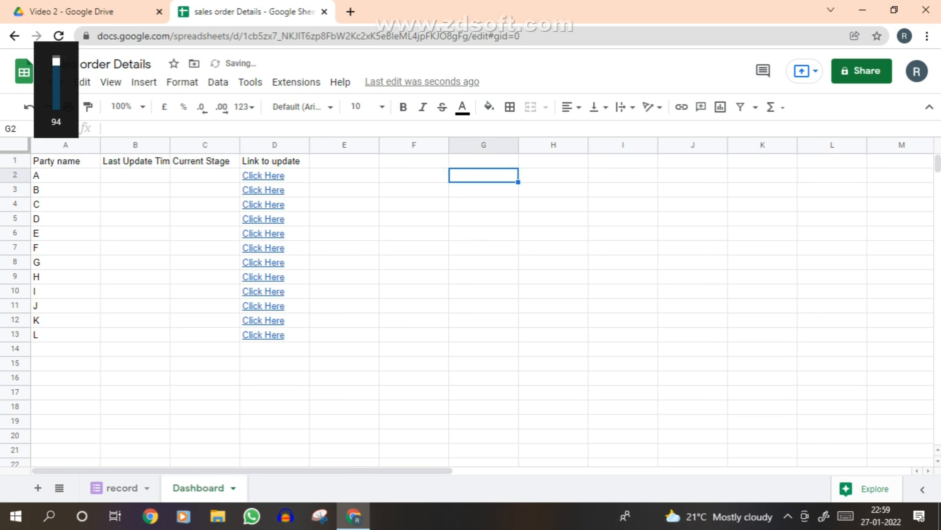
pyautogui.hotkey('ctrl', 'v')
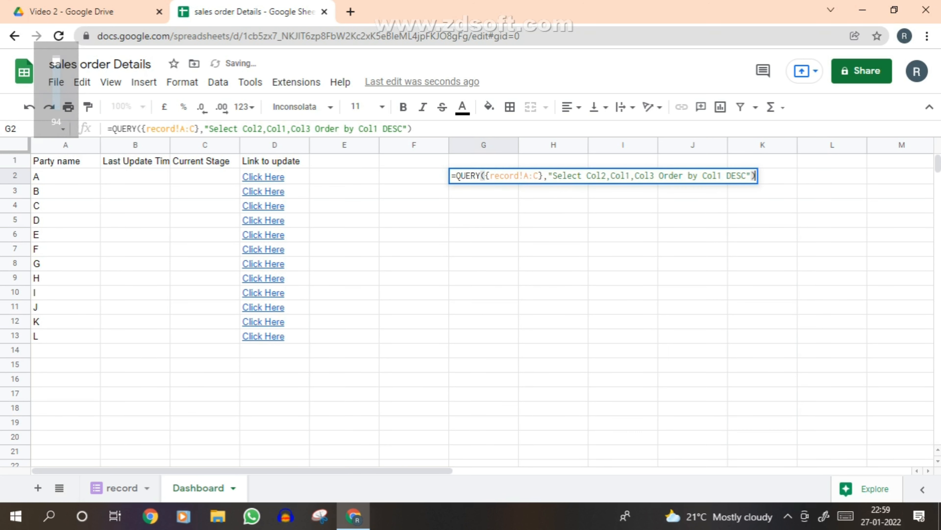
pyautogui.press('Return')
pyautogui.press('Up')
pyautogui.hotkey('shift', 'Right')
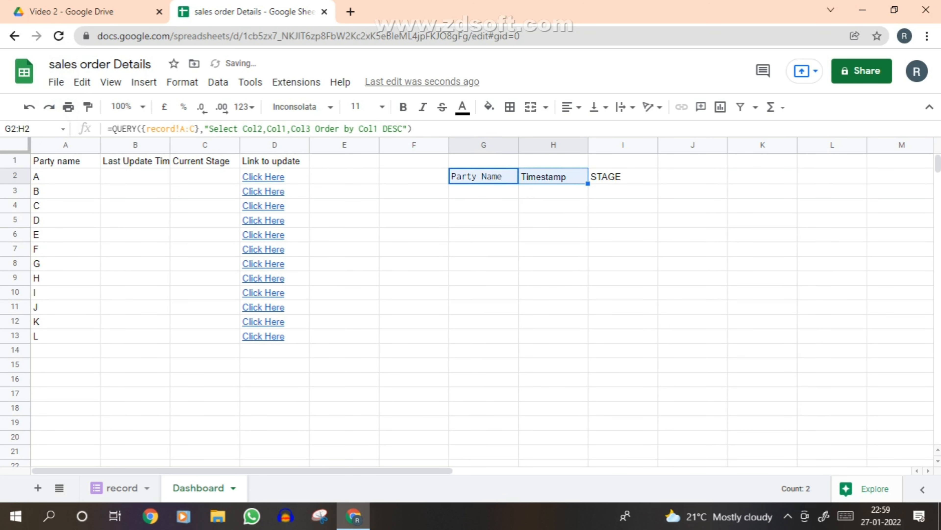
pyautogui.hotkey('shift', 'Right')
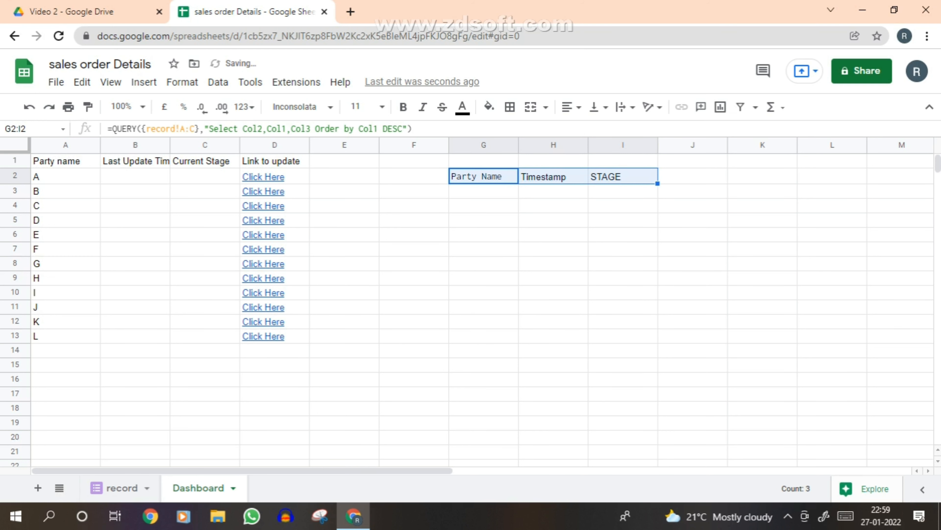
# Step: Open the update link for party J
pyautogui.click(269, 307)
pyautogui.click(342, 330)
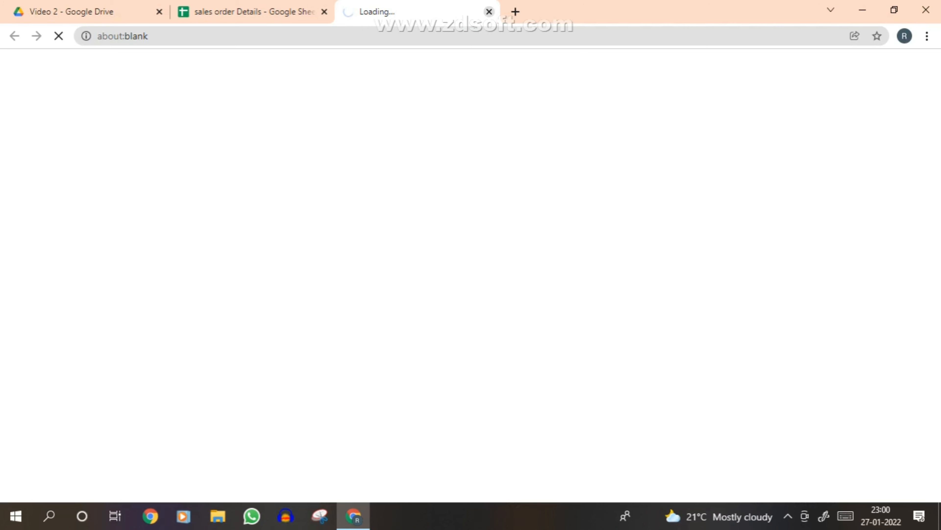
# Step: Try to submit the stage Order Received for party J through its update form, and close the form
pyautogui.click(489, 12)
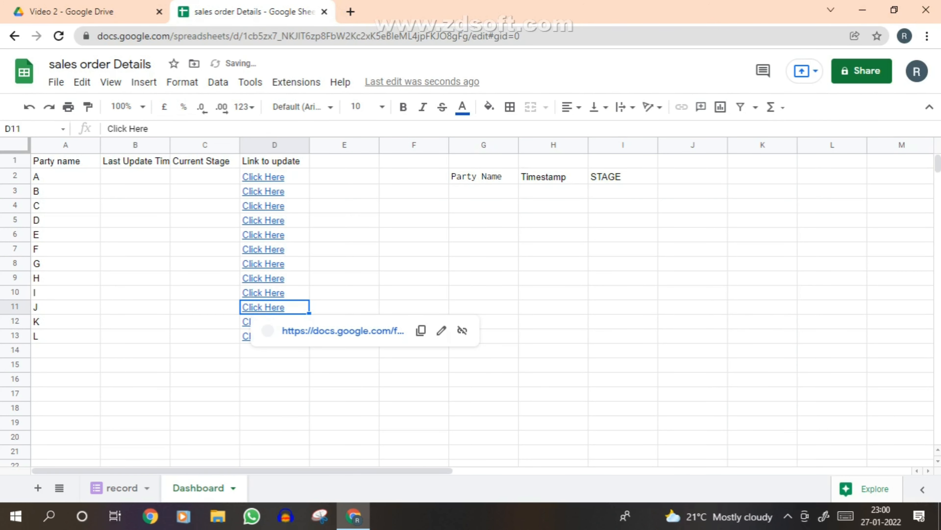
pyautogui.click(343, 331)
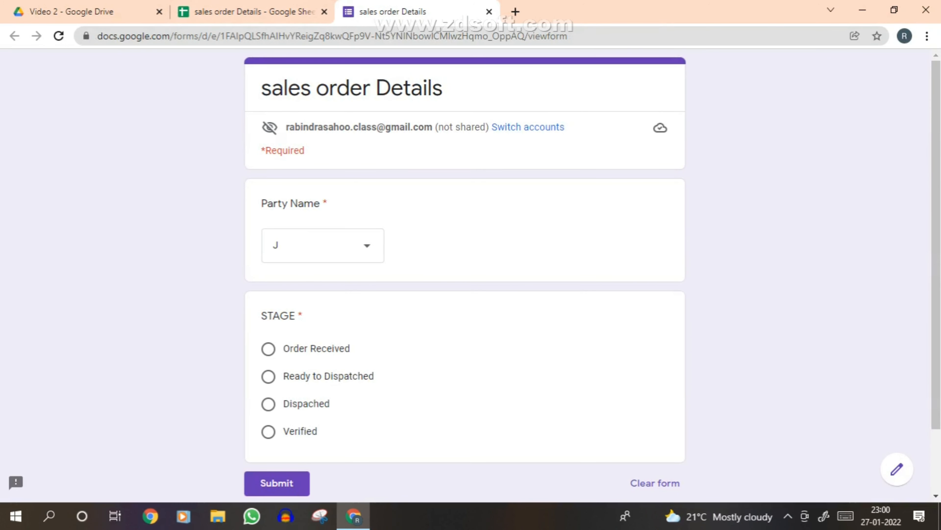
pyautogui.click(268, 349)
pyautogui.click(277, 484)
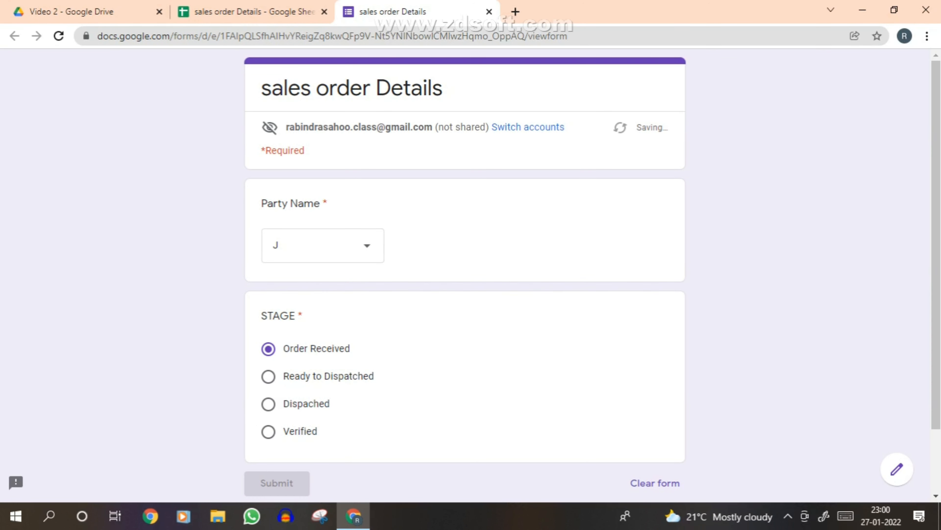
pyautogui.click(254, 12)
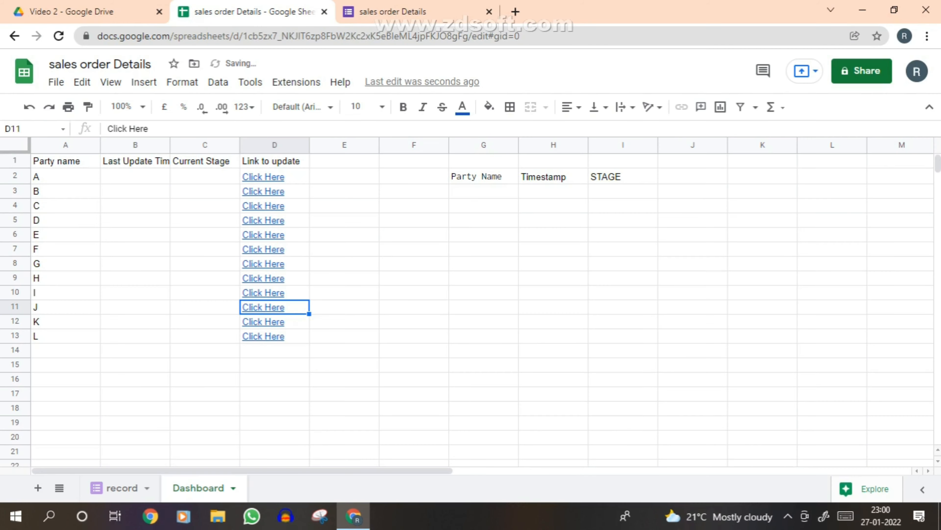
pyautogui.click(393, 12)
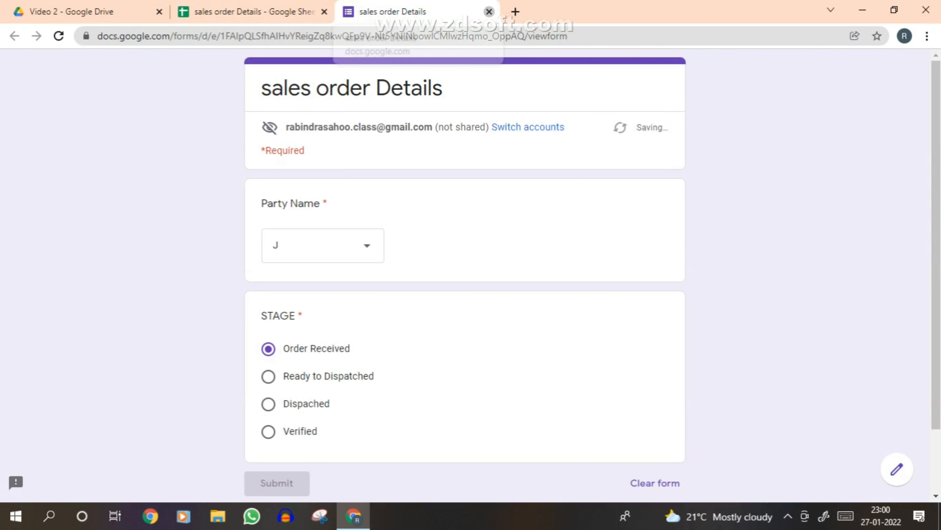
pyautogui.click(489, 12)
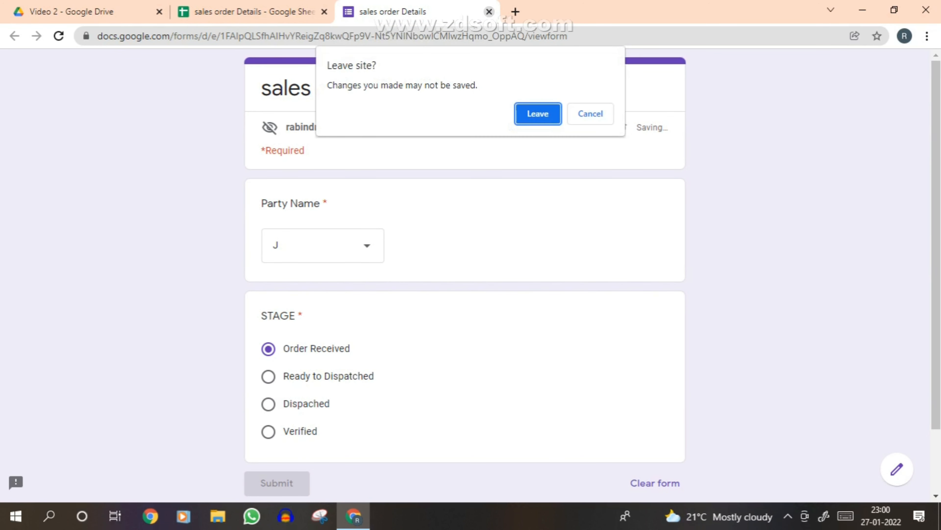
pyautogui.click(538, 114)
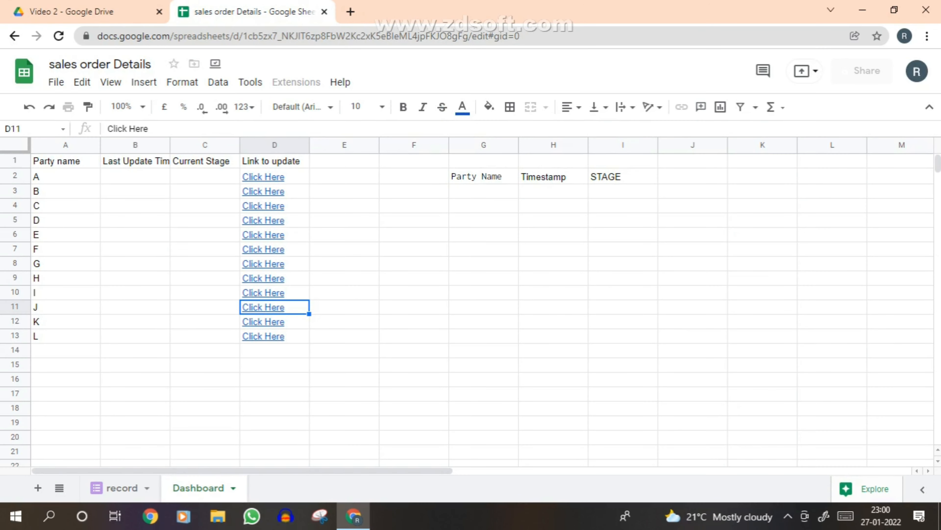
# Step: Open the update link for party K and submit its form with the stage Order Received
pyautogui.click(267, 321)
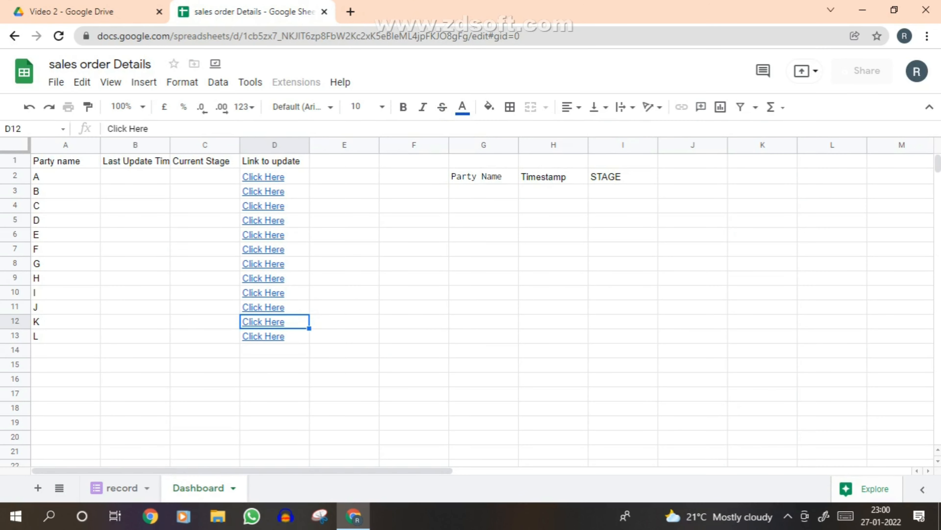
pyautogui.moveTo(268, 322)
pyautogui.click(343, 345)
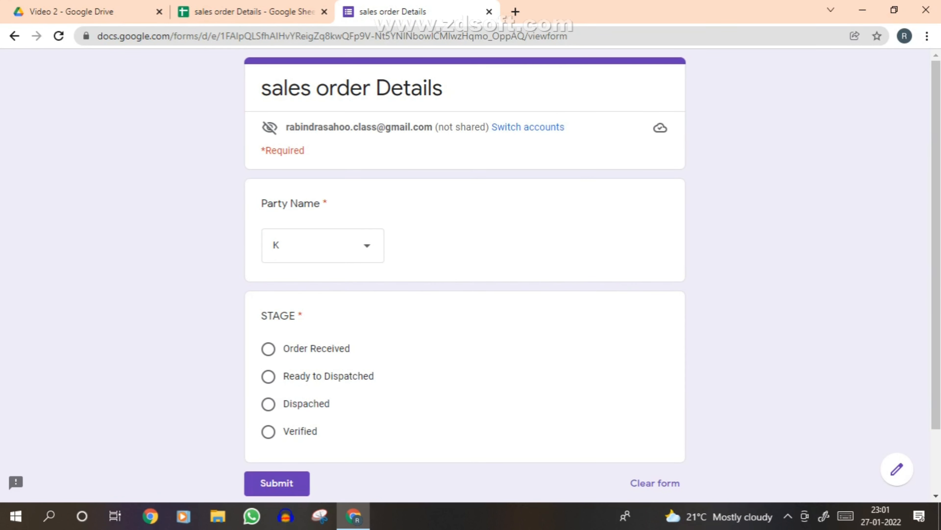
pyautogui.click(268, 348)
pyautogui.click(277, 483)
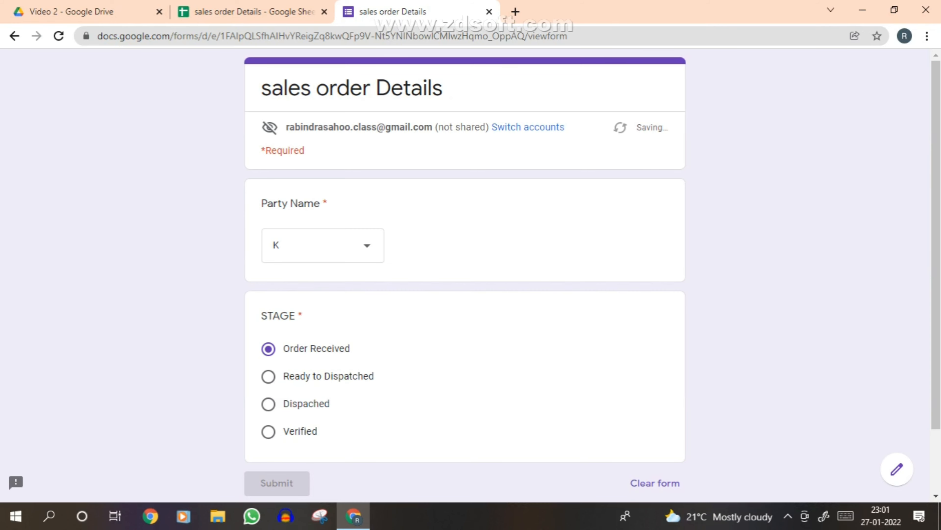
pyautogui.click(254, 11)
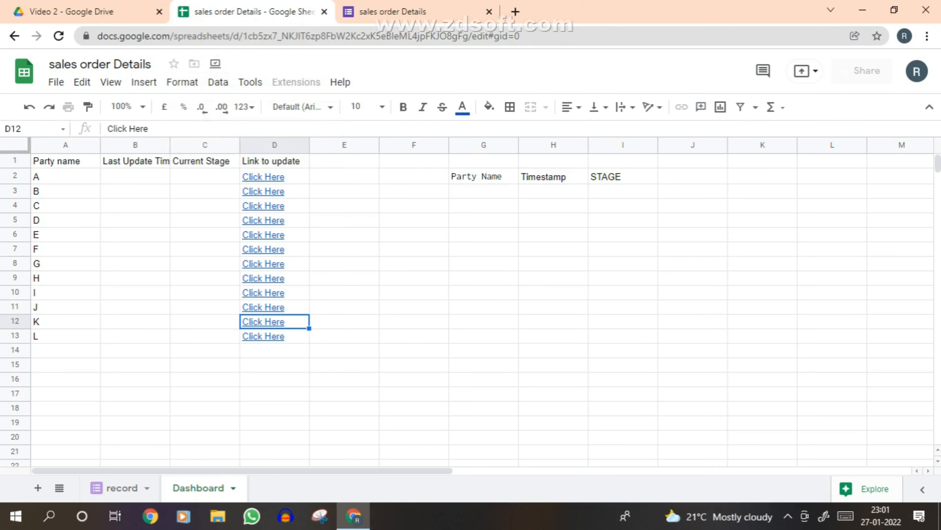
pyautogui.click(441, 12)
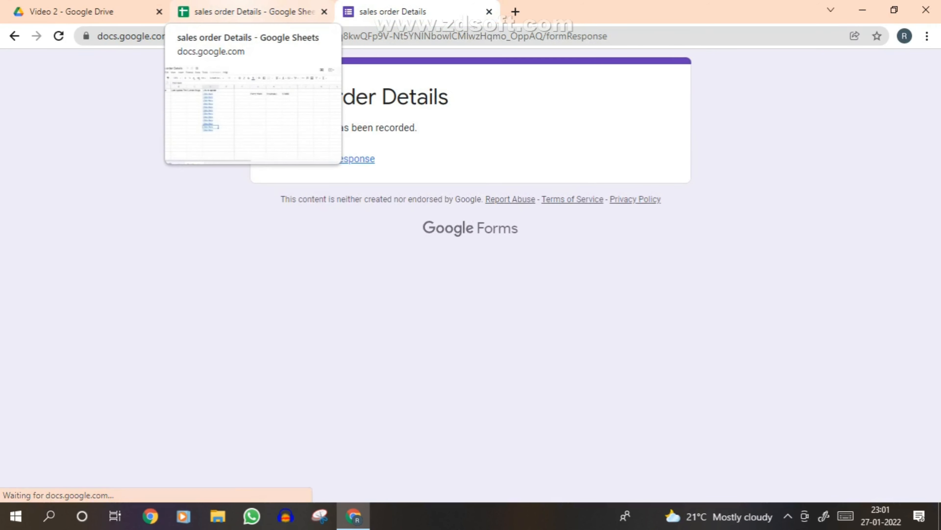
# Step: Check the record sheet's Timestamp, Party Name and STAGE columns for party K's submitted response
pyautogui.click(254, 12)
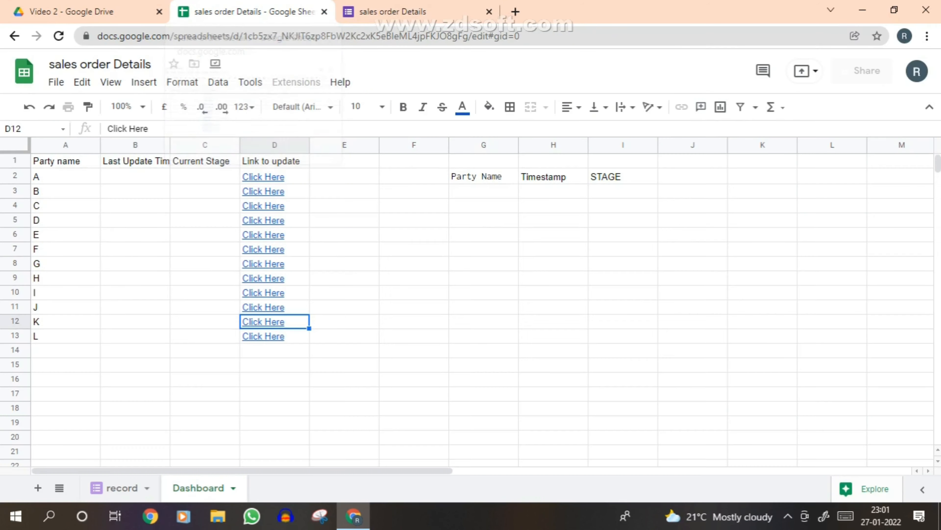
pyautogui.click(118, 488)
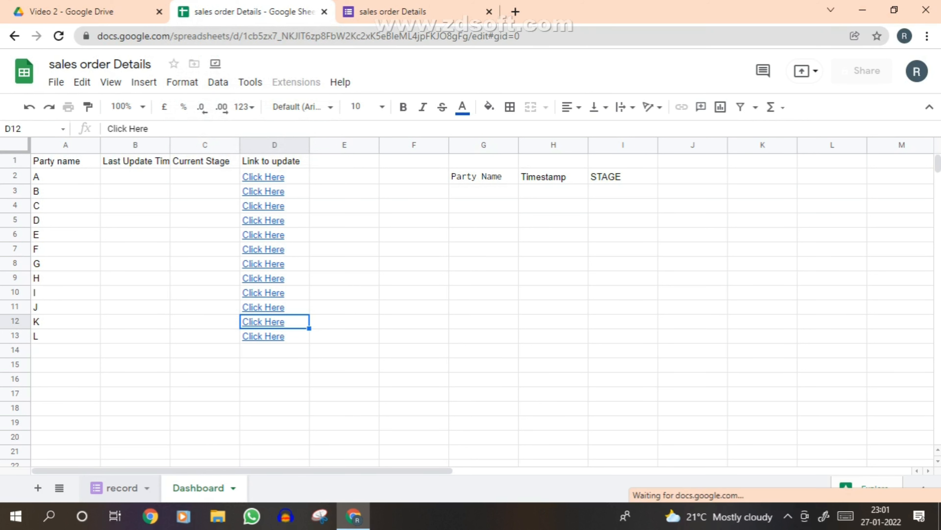
pyautogui.click(187, 178)
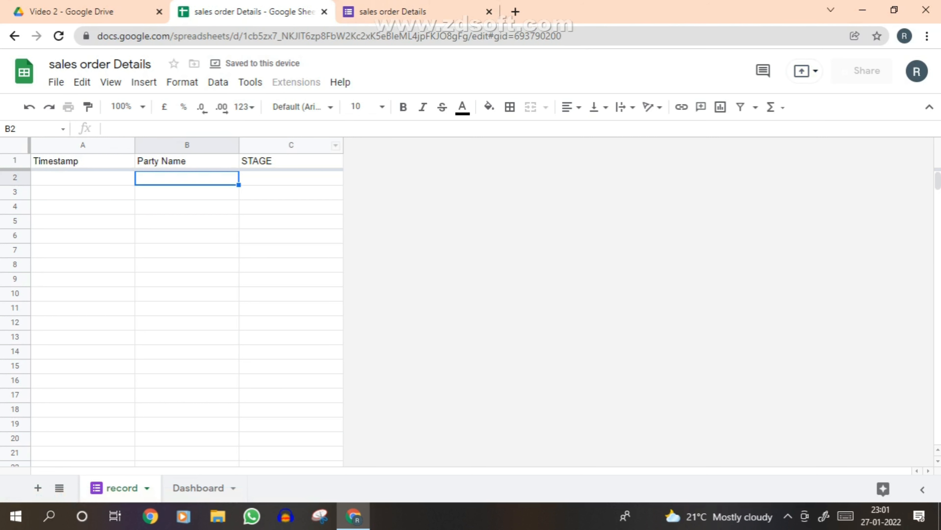
pyautogui.click(186, 207)
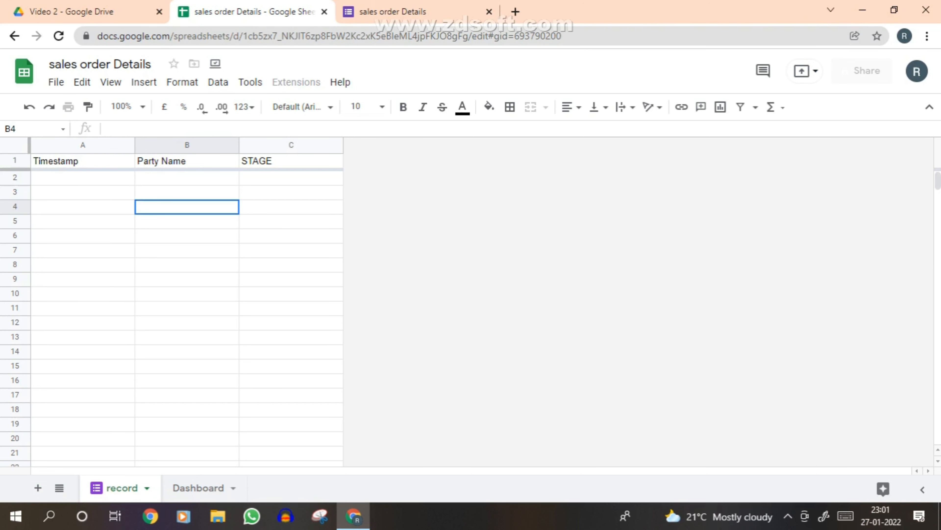
pyautogui.click(187, 161)
pyautogui.click(82, 161)
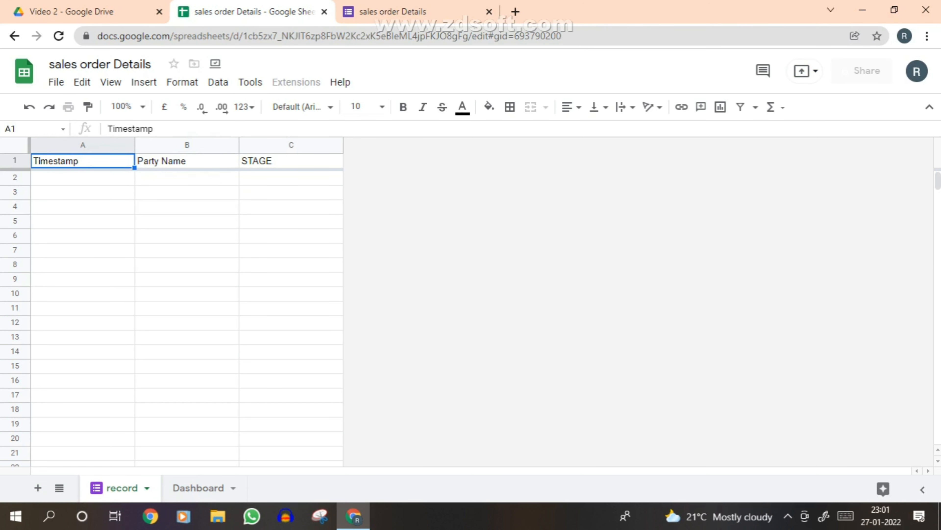
# Step: Reload the spreadsheet to refresh the record sheet and close the submitted form
pyautogui.click(58, 36)
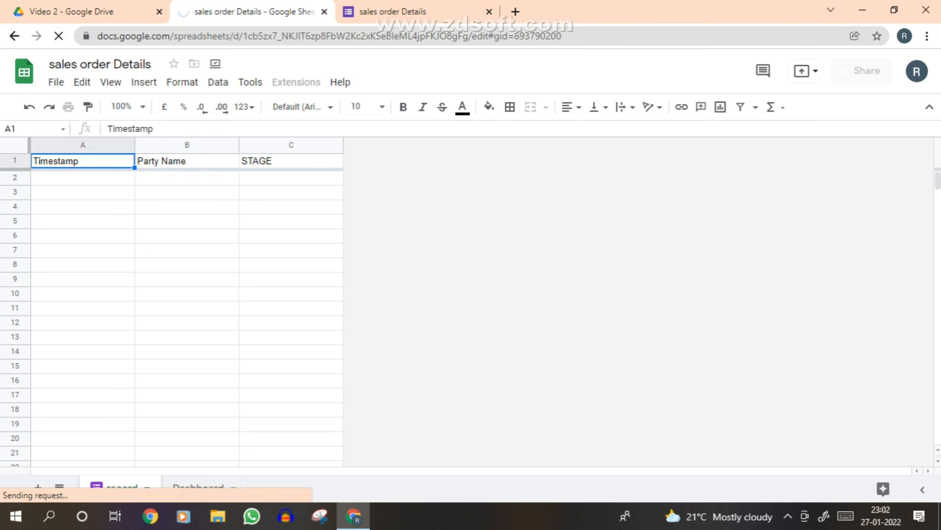
pyautogui.click(433, 11)
pyautogui.click(490, 11)
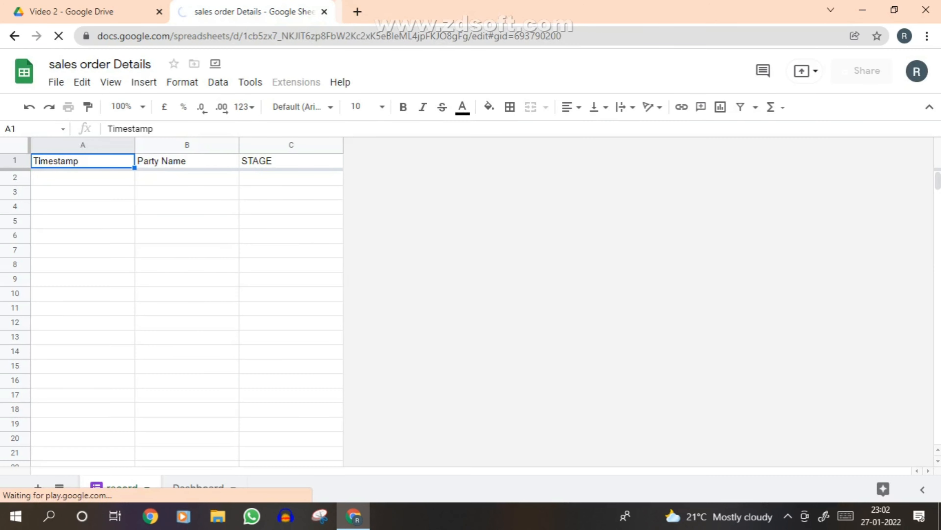
pyautogui.click(788, 517)
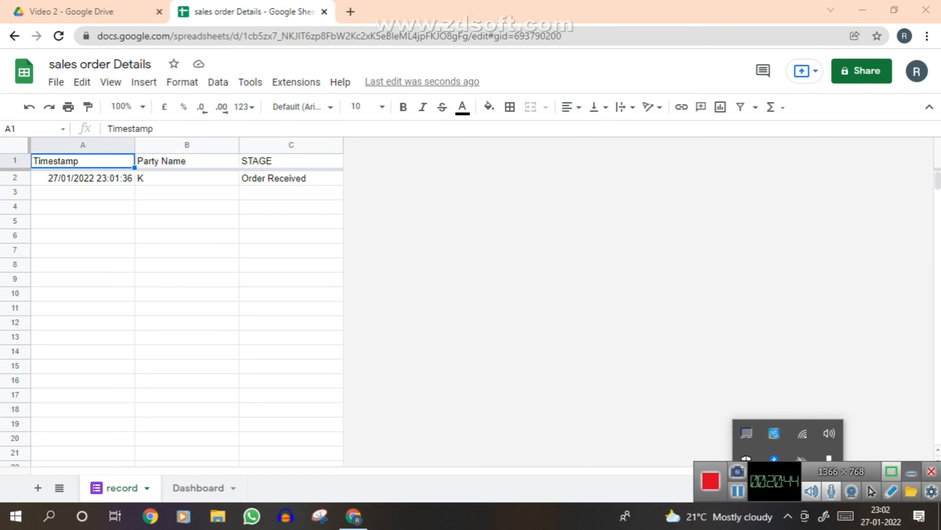
pyautogui.click(83, 265)
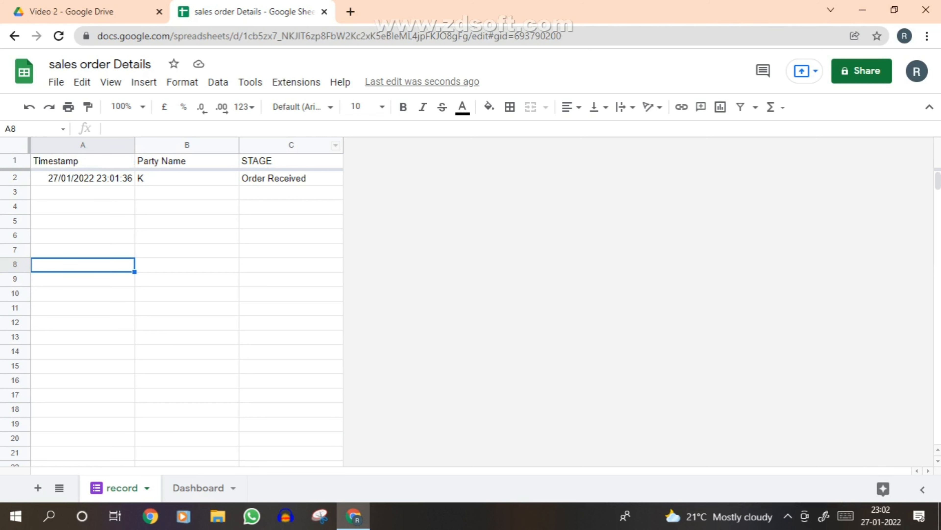
# Step: Examine the QUERY output starting at G2:I2 on the Dashboard sheet
pyautogui.click(204, 489)
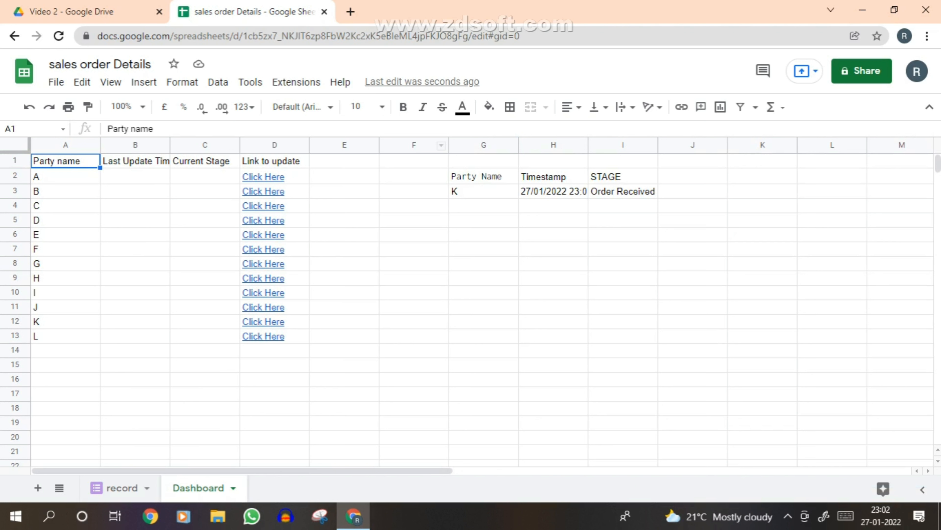
pyautogui.click(483, 176)
pyautogui.hotkey('shift', 'Right')
pyautogui.hotkey('shift', 'Right')
pyautogui.press('Left')
pyautogui.press('Left')
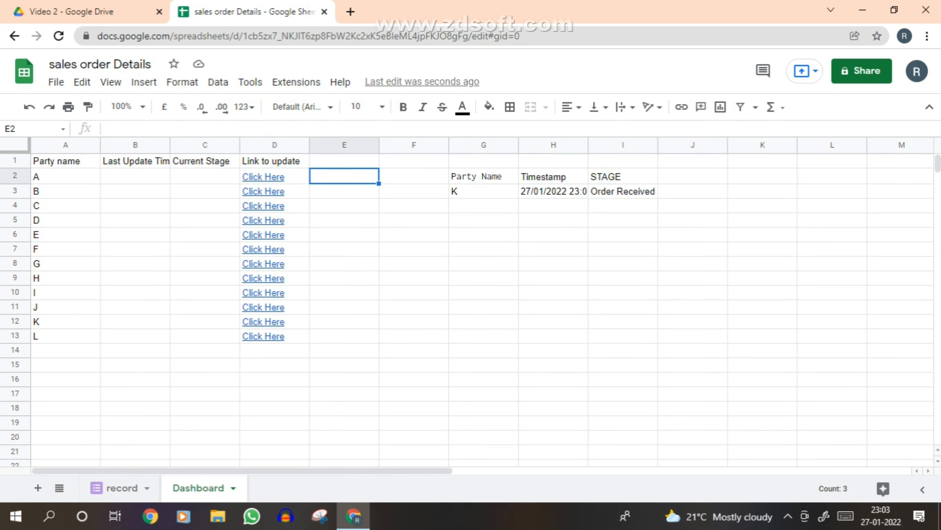
pyautogui.press('Left')
pyautogui.press('Left')
pyautogui.press('Left')
pyautogui.press('Left')
pyautogui.press('Right')
pyautogui.write('=')
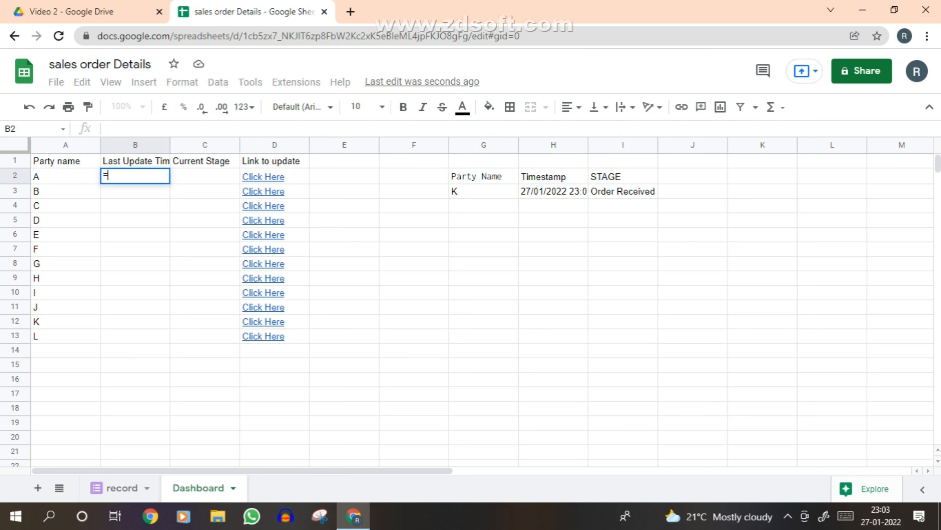
pyautogui.write('arrr')
pyautogui.press('Tab')
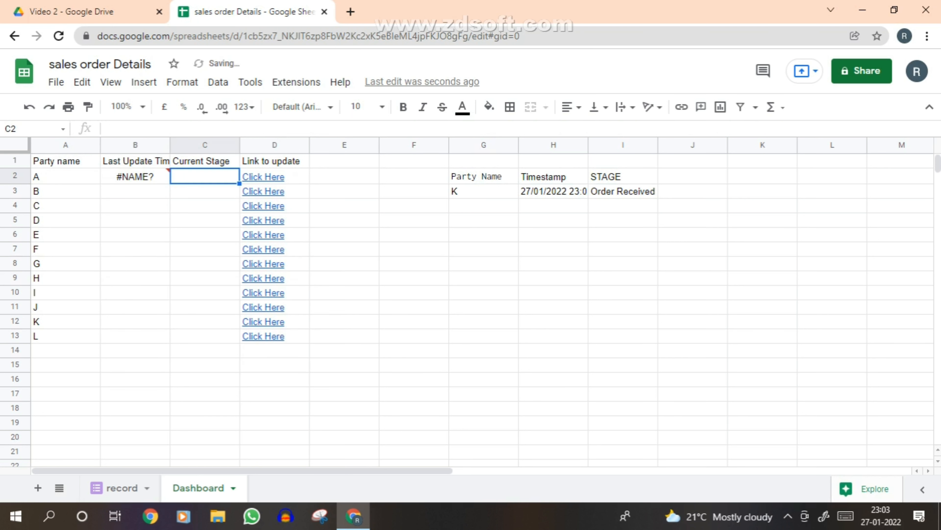
# Step: Start B2's formula with ARRAYFORMULA and an IF that returns "" where A2:A is empty
pyautogui.press('Left')
pyautogui.write('=arra')
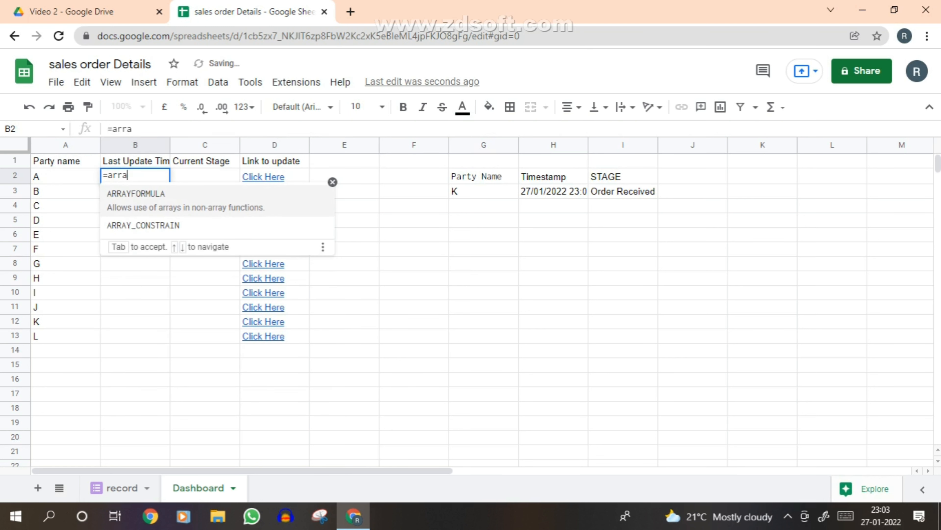
pyautogui.press('Tab')
pyautogui.write('if')
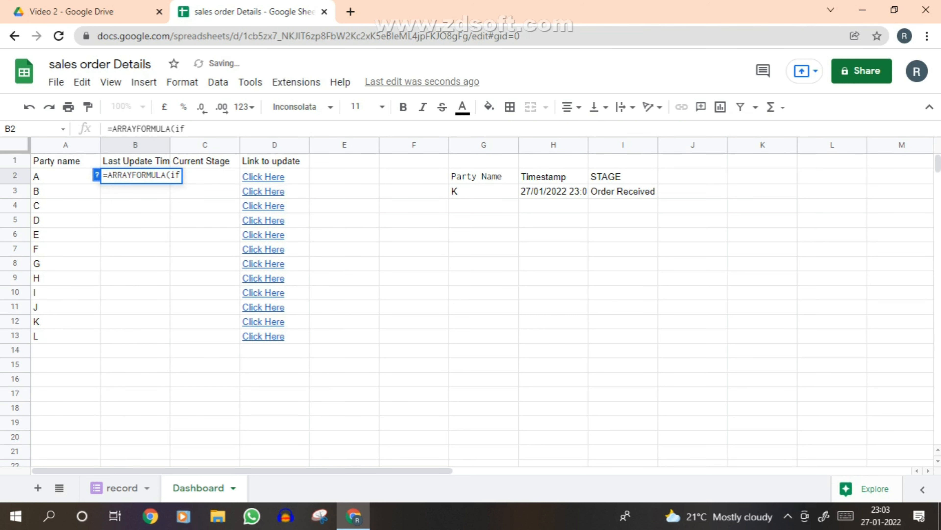
pyautogui.press('Tab')
pyautogui.write('A2')
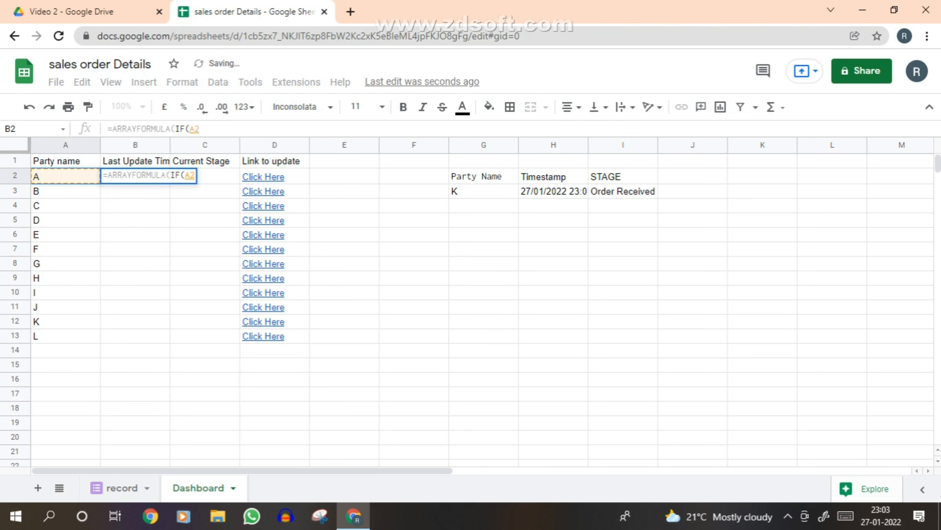
pyautogui.write(':A="",')
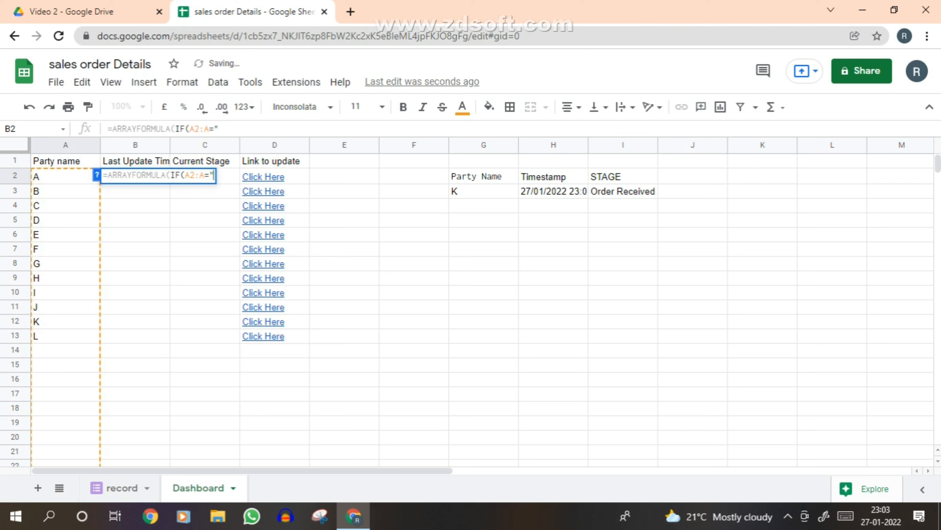
pyautogui.write('"",')
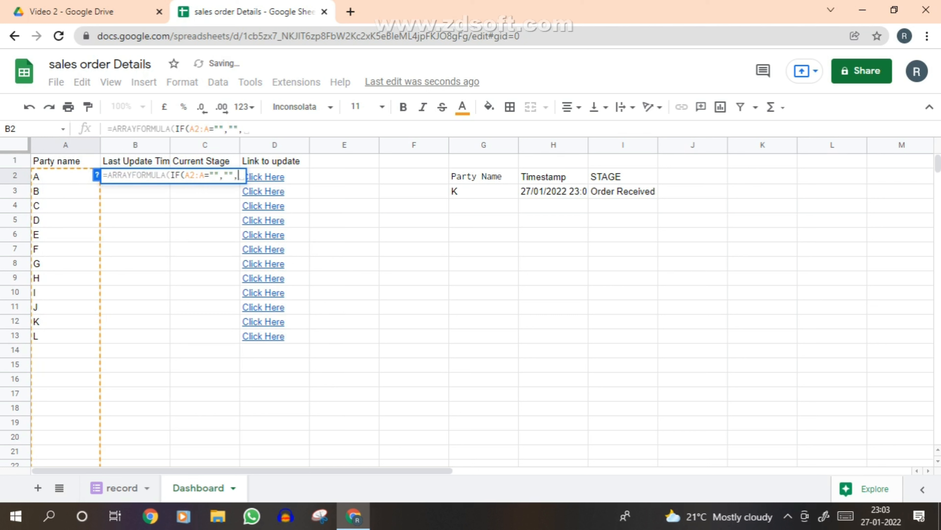
# Step: Continue B2's formula with an IFERROR-wrapped VLOOKUP that uses A2:A as its search key
pyautogui.write('if')
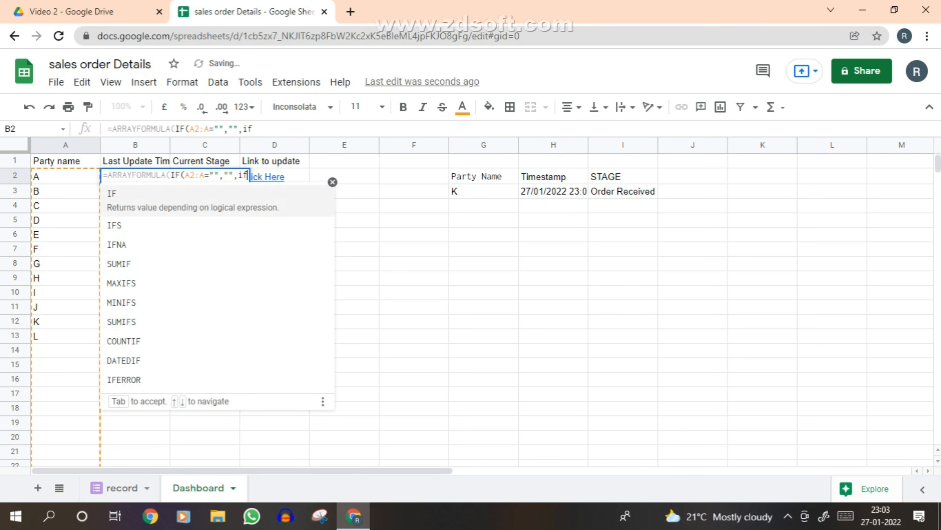
pyautogui.write('erro')
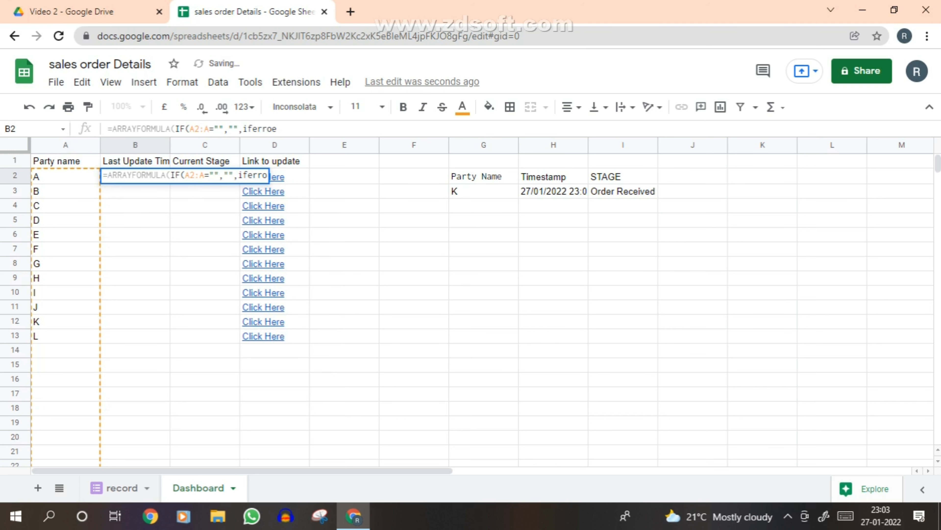
pyautogui.write('r')
pyautogui.press('Tab')
pyautogui.write('vlok')
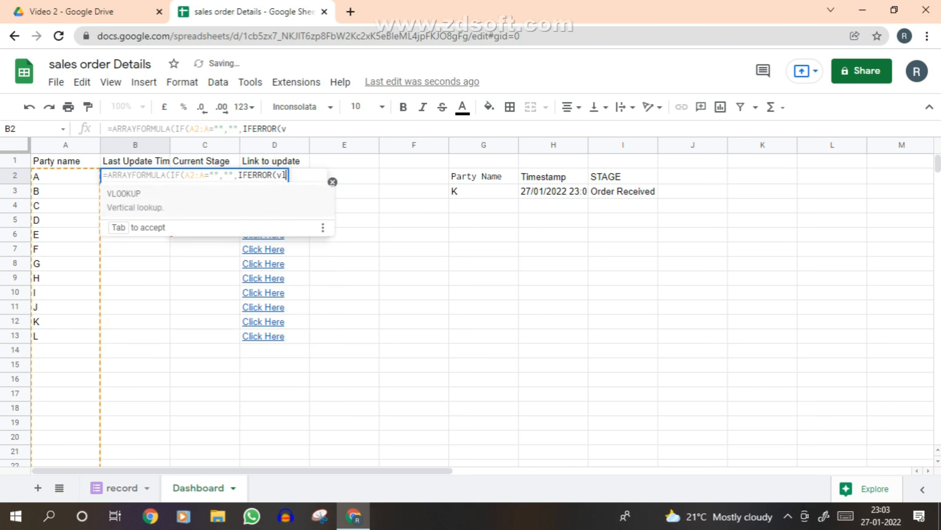
pyautogui.press('BackSpace')
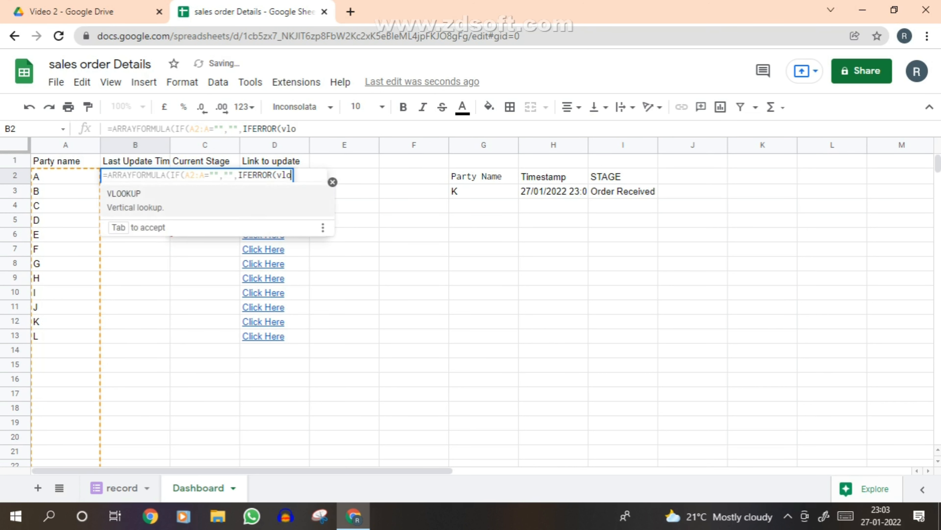
pyautogui.write('oku')
pyautogui.press('Tab')
pyautogui.write('A2')
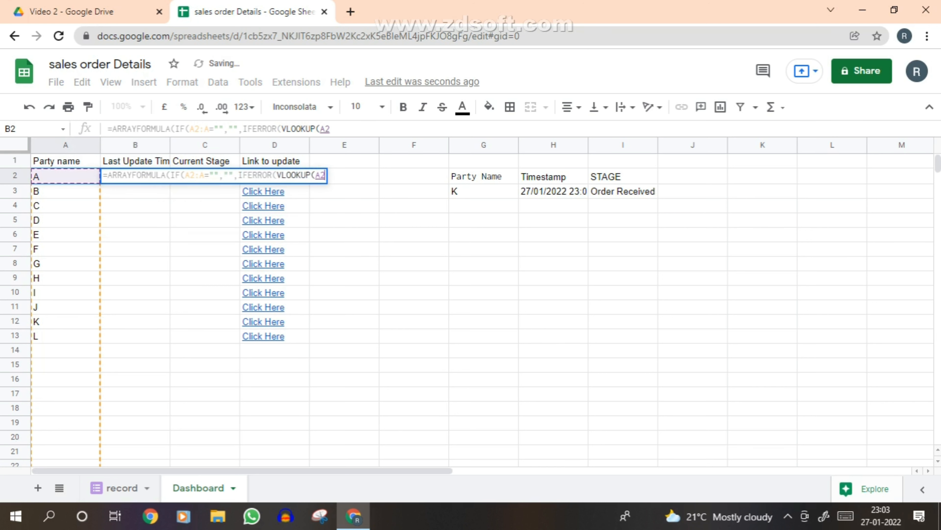
pyautogui.write(':A,')
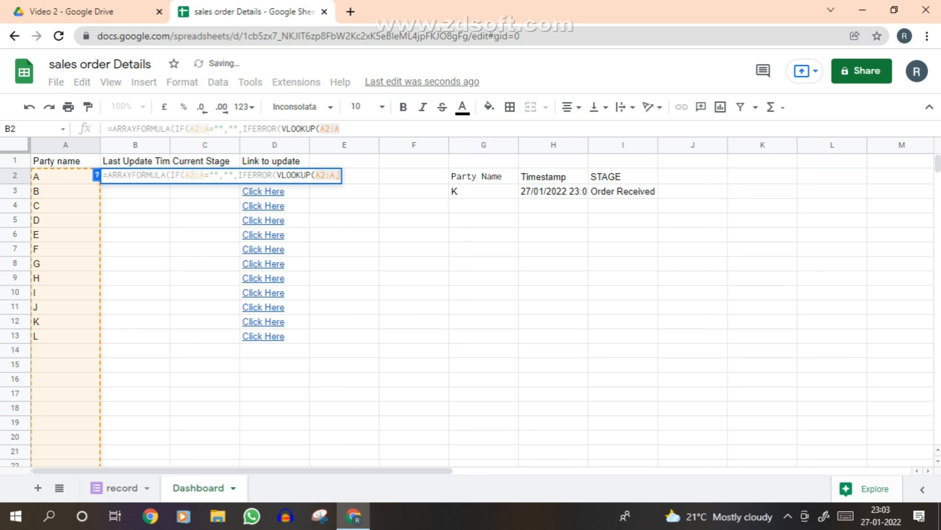
# Step: Complete B2's VLOOKUP with the range G2:I, column index 2 and exact match 0
pyautogui.moveTo(478, 176); pyautogui.dragTo(626, 176)
pyautogui.press('BackSpace')
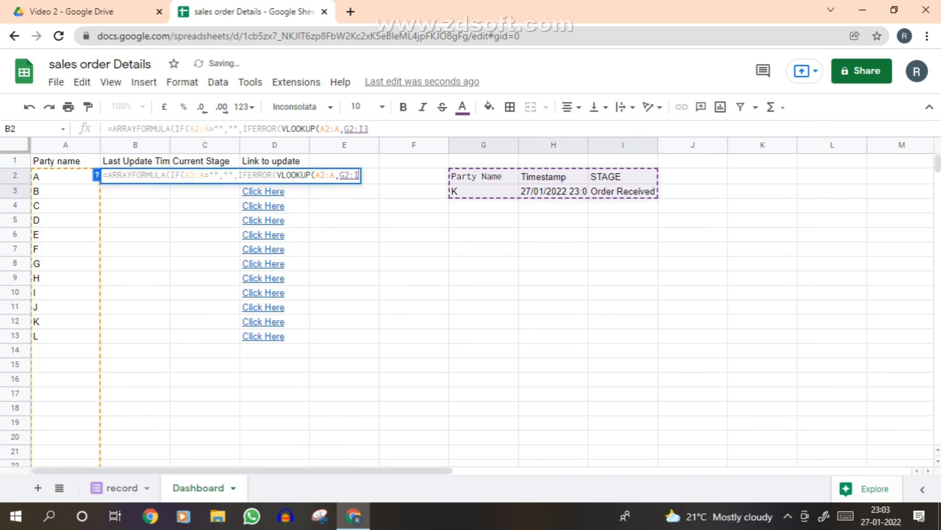
pyautogui.write(',')
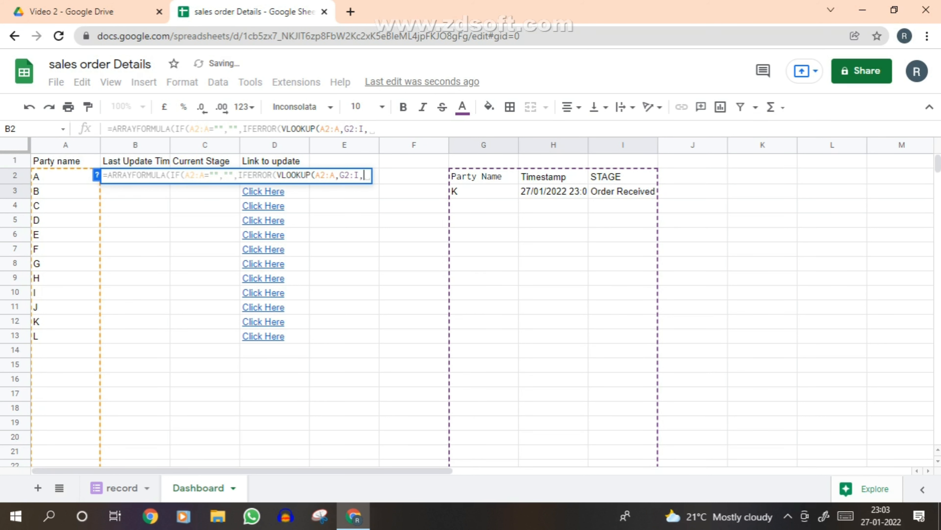
pyautogui.write('2,0')
pyautogui.press('Return')
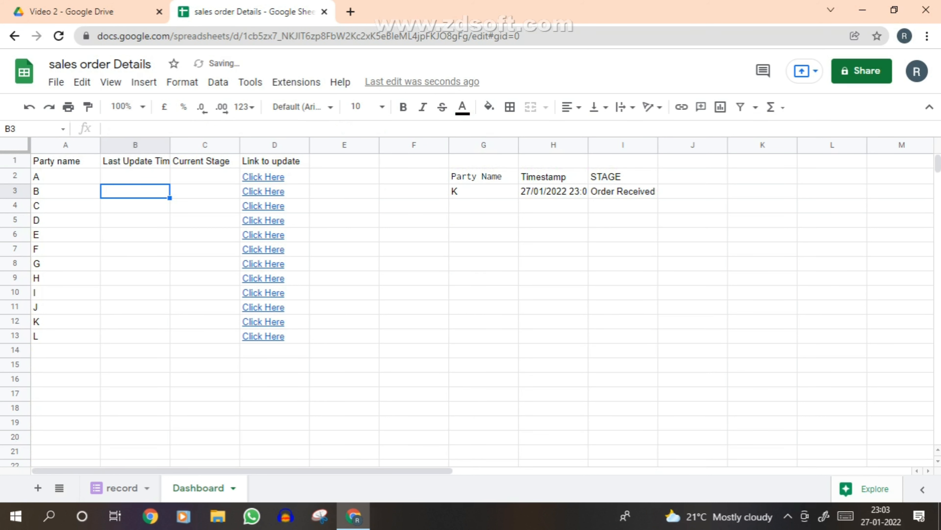
# Step: Format the Last Update Time column B as Date time
pyautogui.click(135, 321)
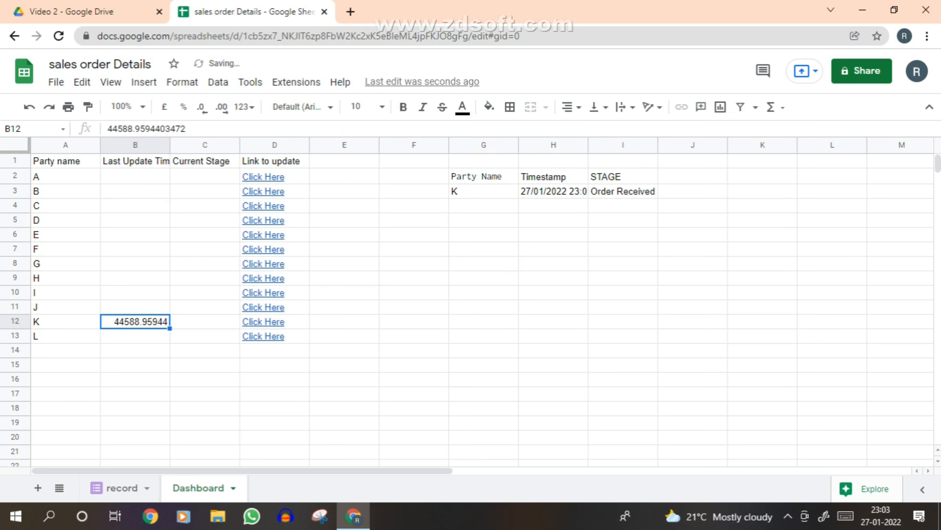
pyautogui.click(163, 146)
pyautogui.click(244, 107)
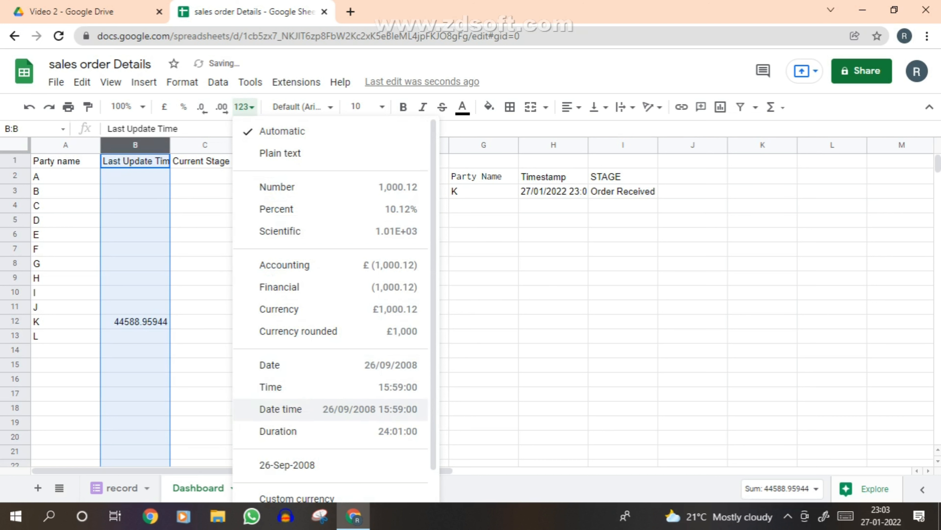
pyautogui.click(281, 408)
# Step: Copy the QUERY expression from G2 without its equals sign and clear the formula from that cell
pyautogui.click(484, 177)
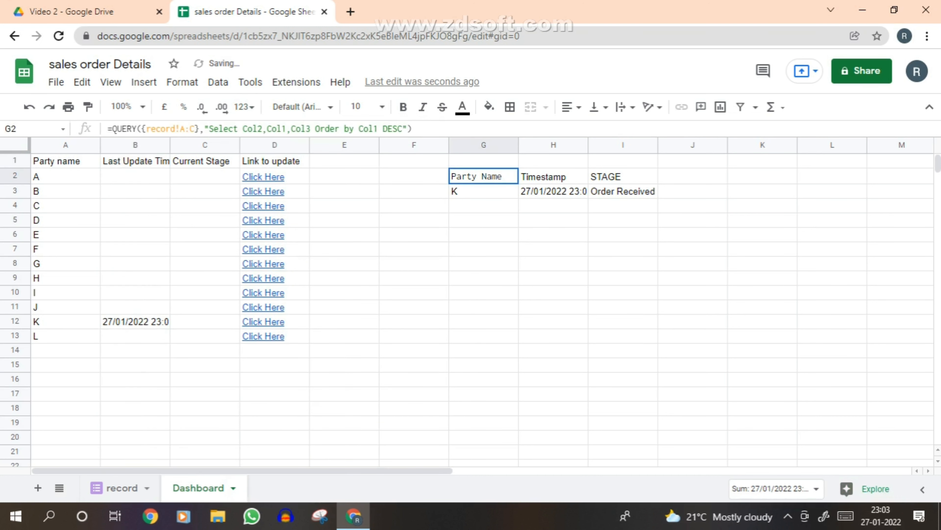
pyautogui.doubleClick(484, 177)
pyautogui.hotkey('ctrl', 'a')
pyautogui.hotkey('ctrl', 'c')
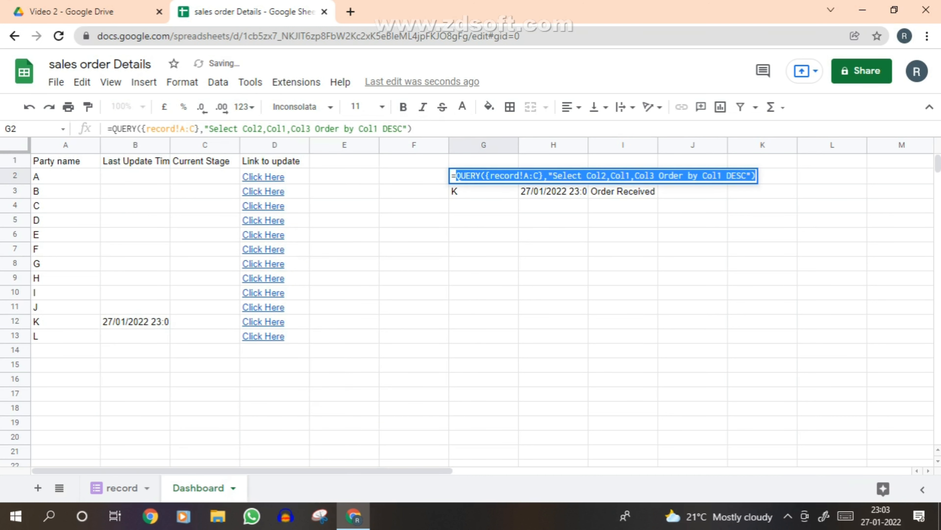
pyautogui.press('BackSpace')
pyautogui.press('BackSpace')
pyautogui.press('Return')
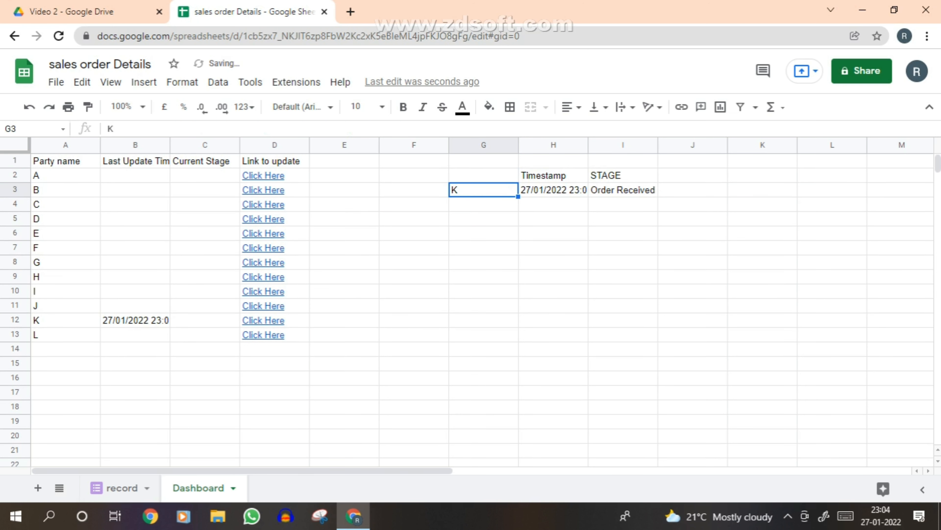
# Step: Replace the G2:I range in B2's VLOOKUP with the copied QUERY expression and check party K's row
pyautogui.doubleClick(135, 175)
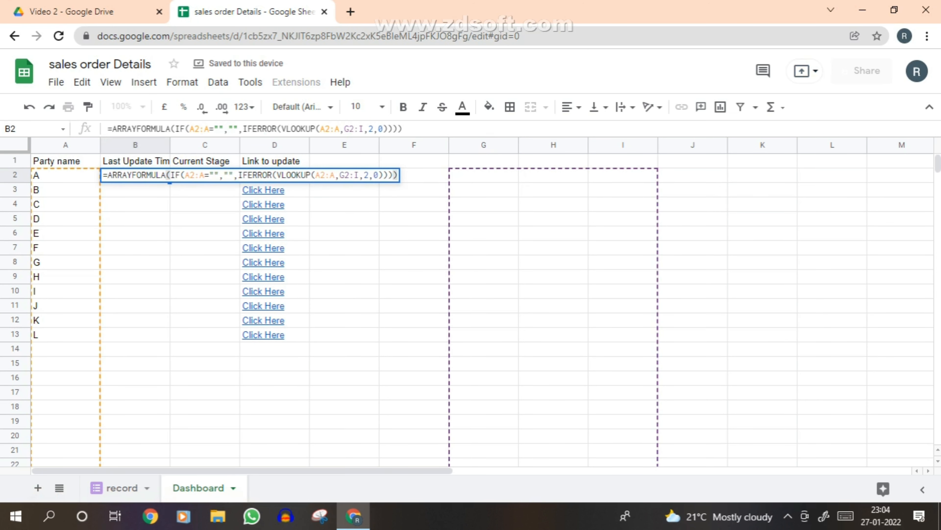
pyautogui.moveTo(359, 175); pyautogui.dragTo(340, 176)
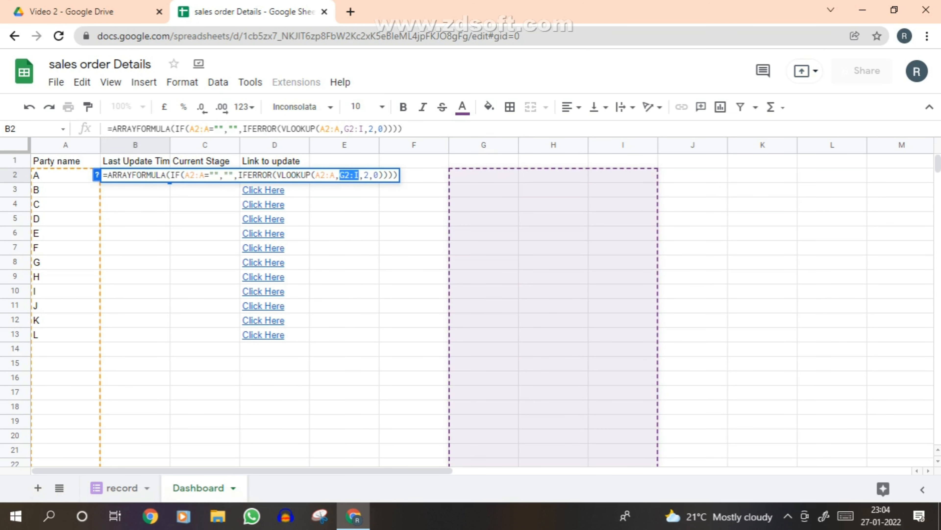
pyautogui.hotkey('ctrl', 'v')
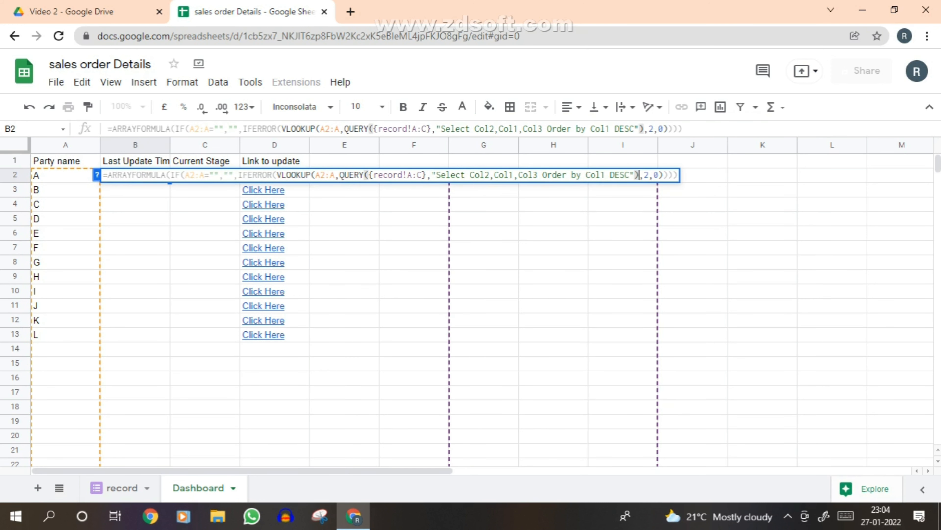
pyautogui.press('Return')
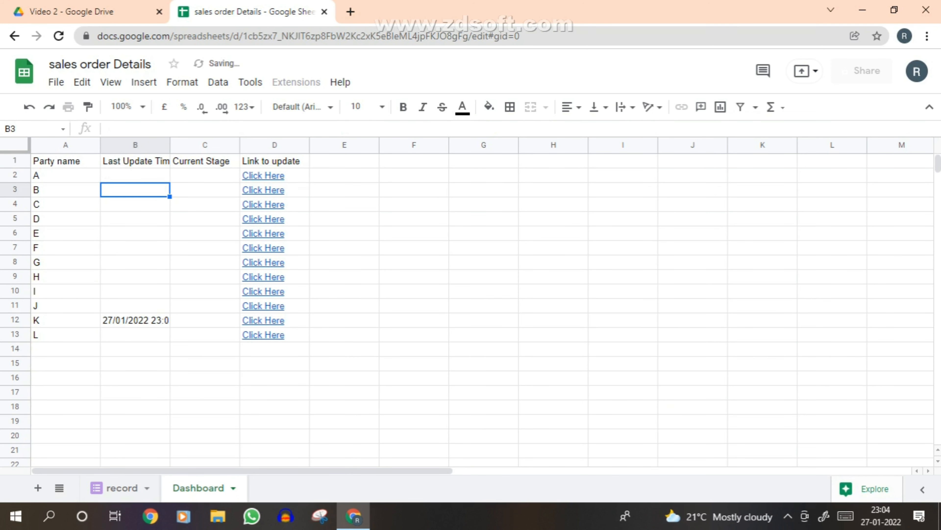
pyautogui.click(136, 320)
# Step: Copy B2's full formula text into C2 under Current Stage
pyautogui.click(136, 175)
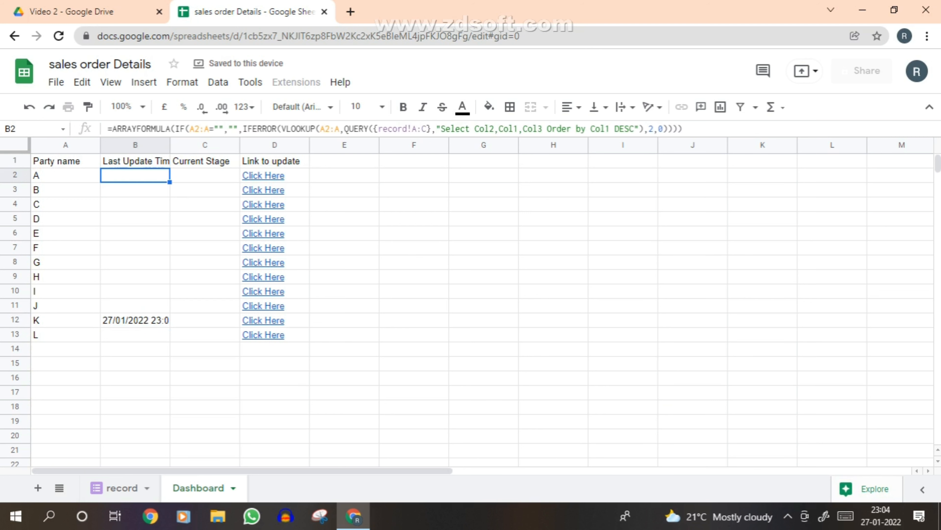
pyautogui.press('F2')
pyautogui.hotkey('ctrl', 'a')
pyautogui.hotkey('ctrl', 'c')
pyautogui.press('Escape')
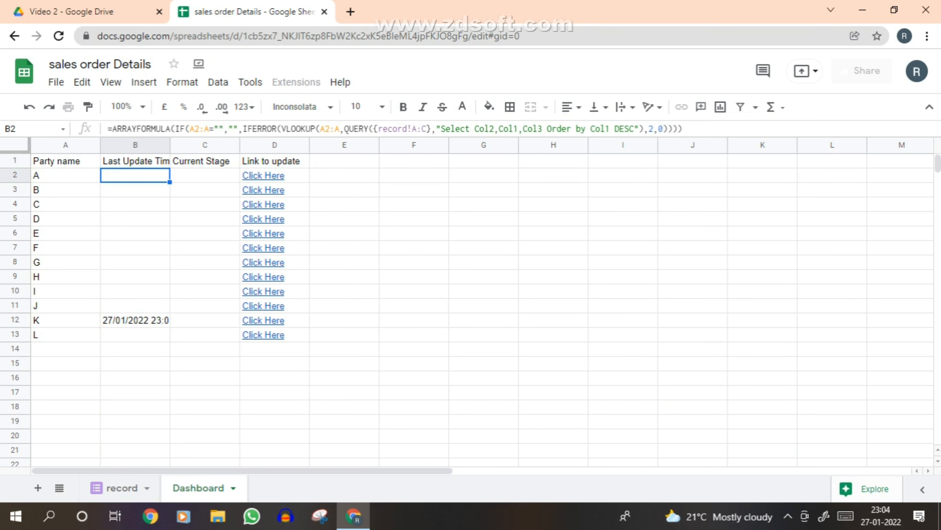
pyautogui.press('Right')
pyautogui.press('XF86AudioLowerVolume')
pyautogui.press('F2')
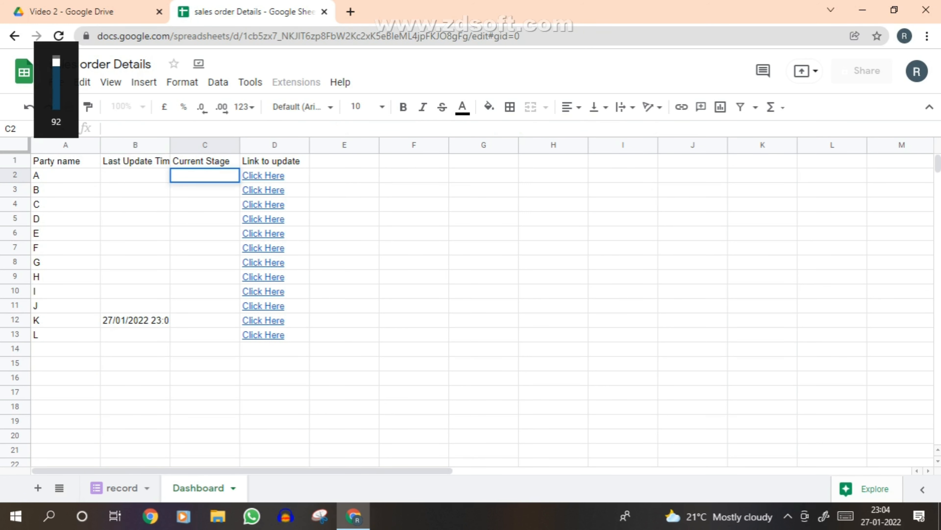
pyautogui.hotkey('ctrl', 'v')
# Step: Set the VLOOKUP column index in C2's formula to 3 and check the responses on the record sheet
pyautogui.press('Left')
pyautogui.press('Left')
pyautogui.press('Left')
pyautogui.press('Left')
pyautogui.press('Left')
pyautogui.press('Left')
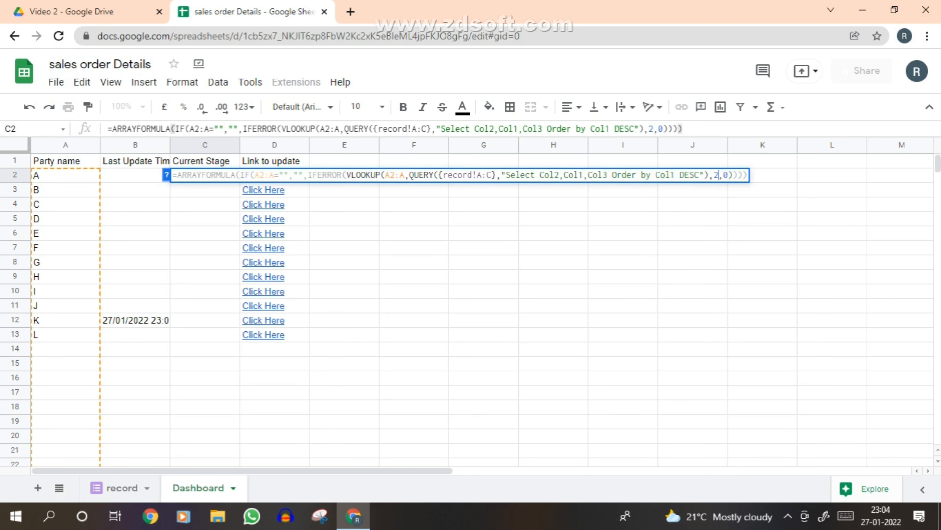
pyautogui.press('BackSpace')
pyautogui.write('3')
pyautogui.press('Return')
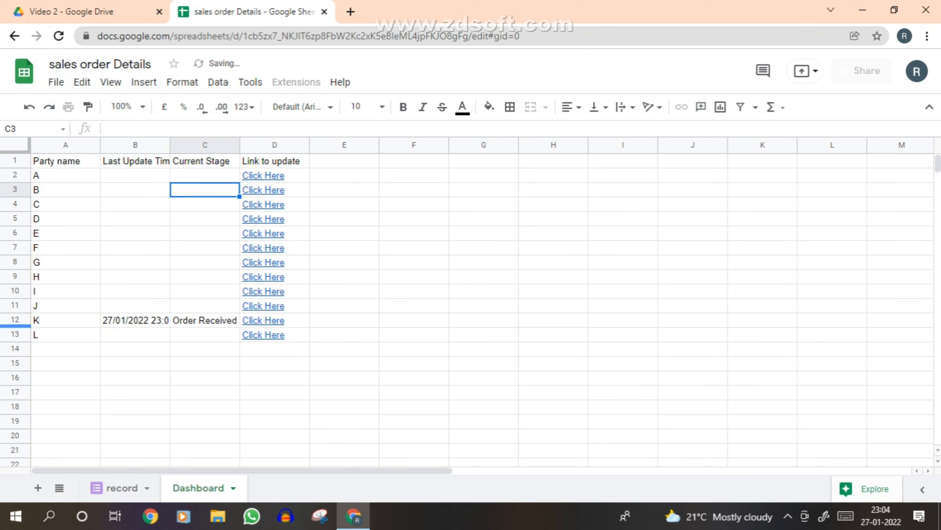
pyautogui.click(124, 488)
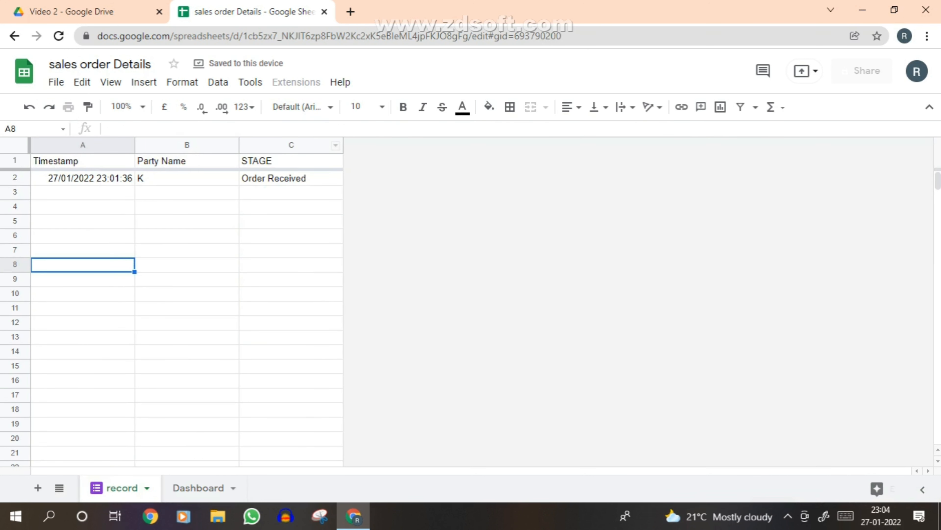
pyautogui.click(198, 488)
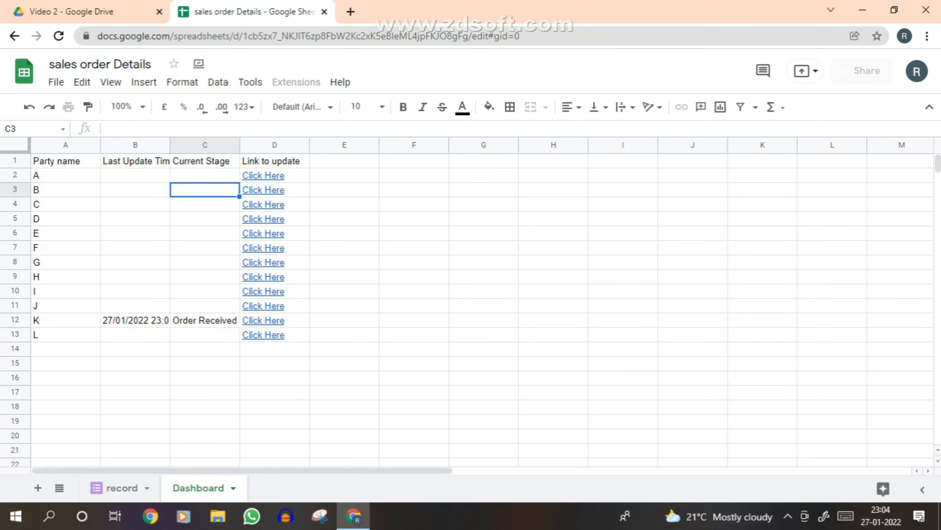
# Step: Try C2's formula without the IFERROR wrapper, and undo the change
pyautogui.doubleClick(205, 175)
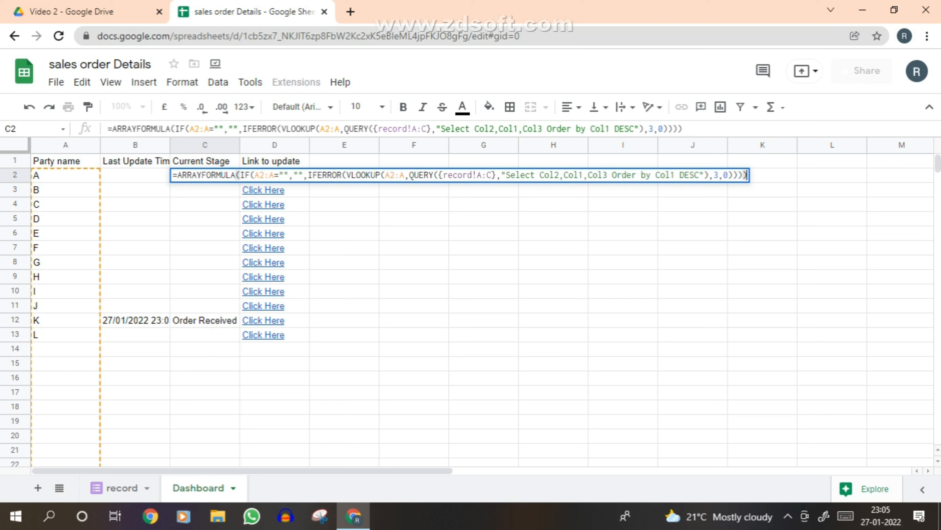
pyautogui.moveTo(343, 175); pyautogui.dragTo(307, 175)
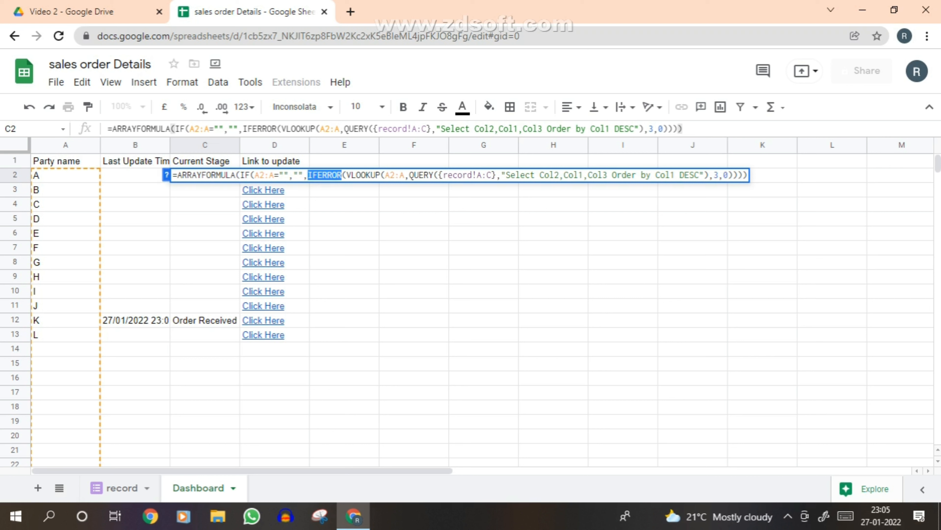
pyautogui.press('BackSpace')
pyautogui.press('Return')
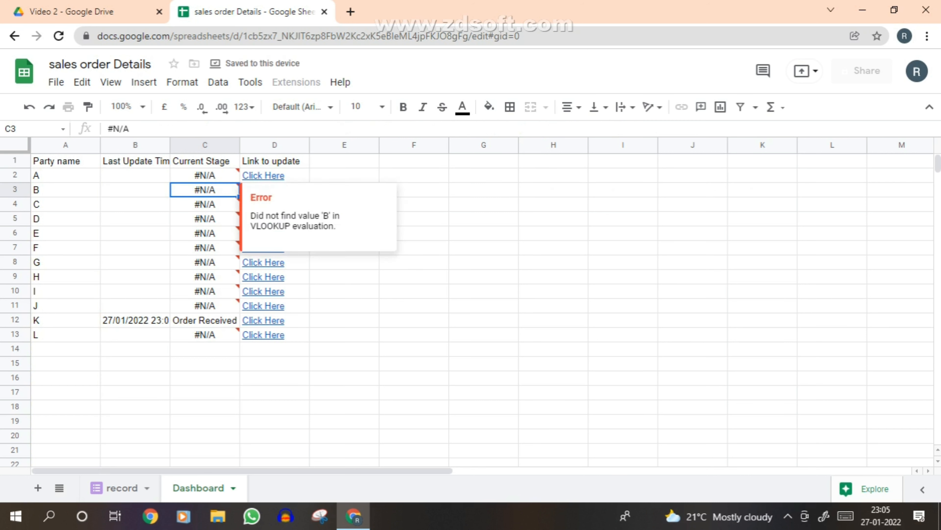
pyautogui.hotkey('ctrl', 'z')
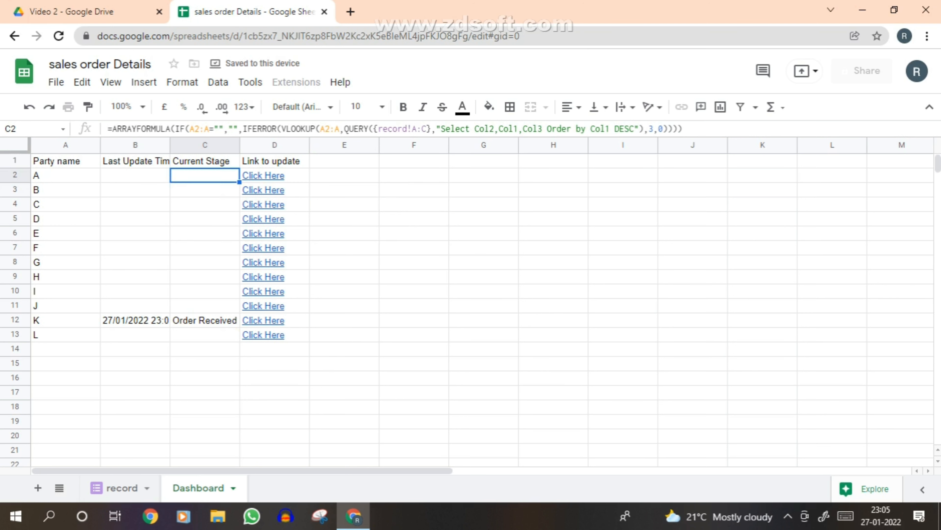
# Step: Open party K's update link from D12 and submit the form with the stage Ready to Dispatched
pyautogui.click(263, 320)
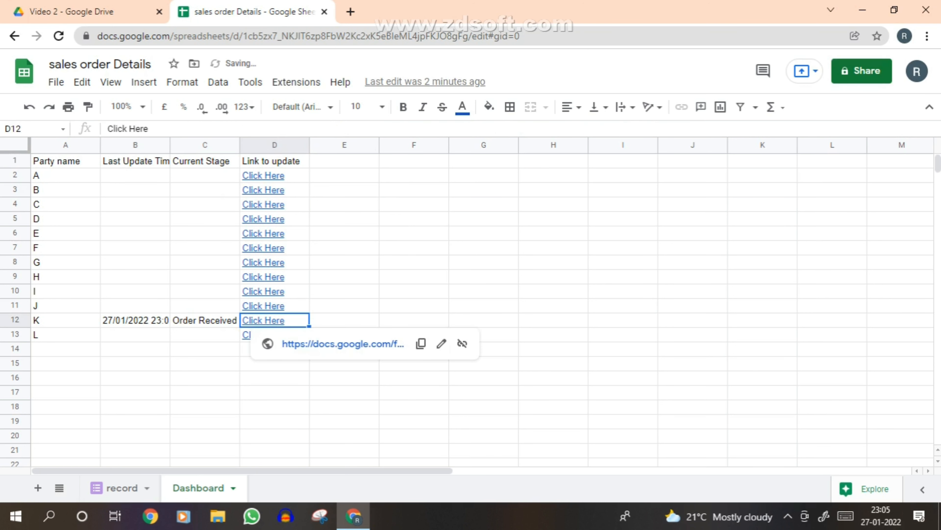
pyautogui.click(326, 342)
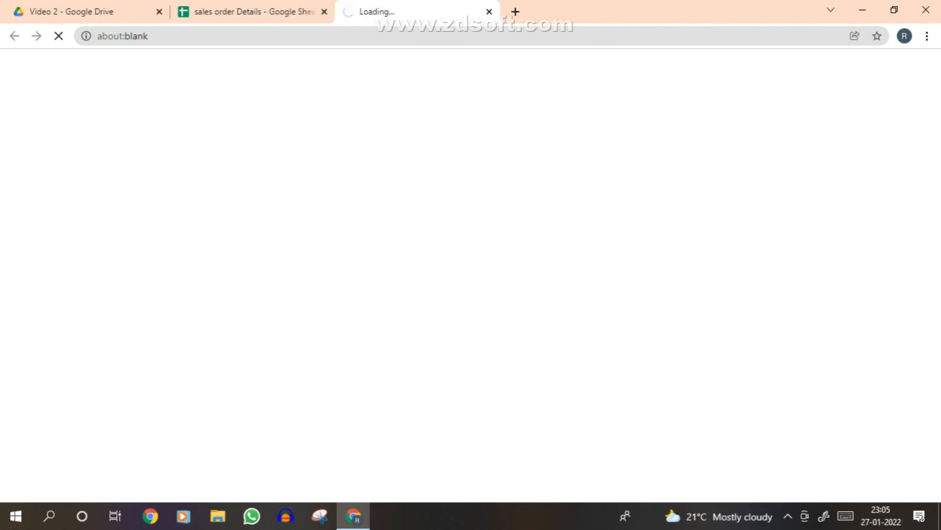
pyautogui.click(788, 515)
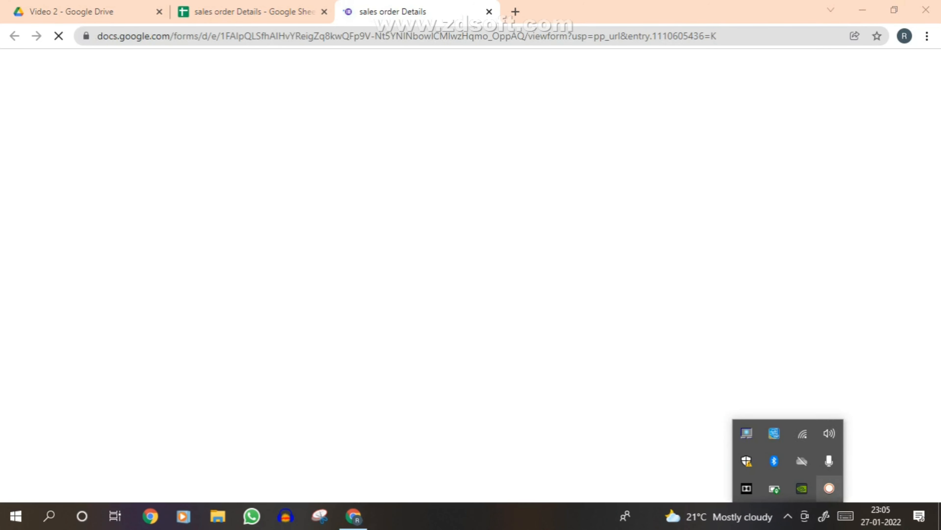
pyautogui.click(829, 489)
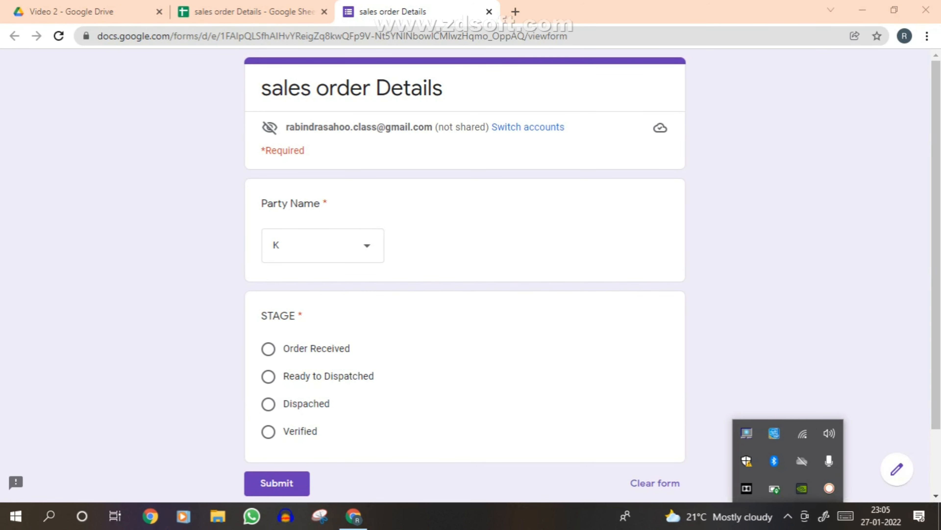
pyautogui.click(269, 376)
pyautogui.click(277, 484)
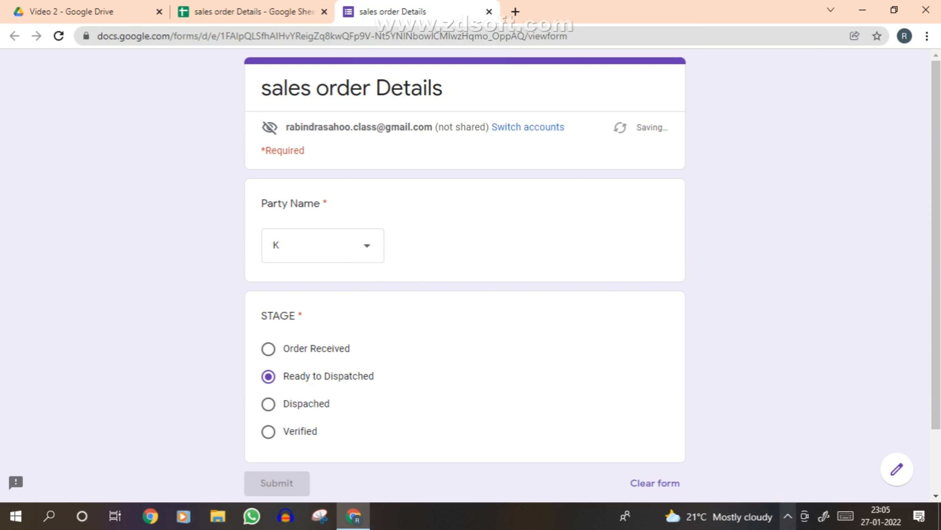
pyautogui.click(788, 516)
pyautogui.click(830, 489)
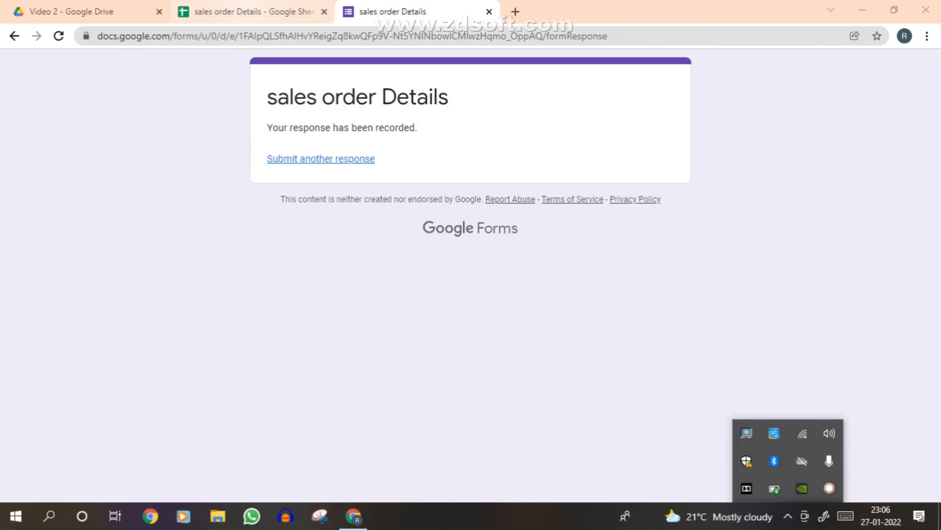
# Step: Return to the Dashboard sheet and widen the Last Update Time column so party K's full date and time fit
pyautogui.click(252, 12)
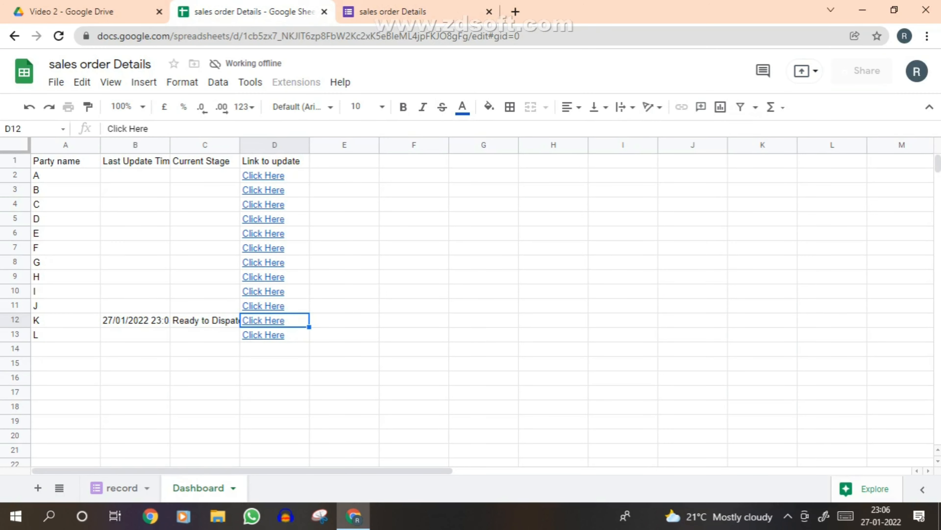
pyautogui.click(136, 320)
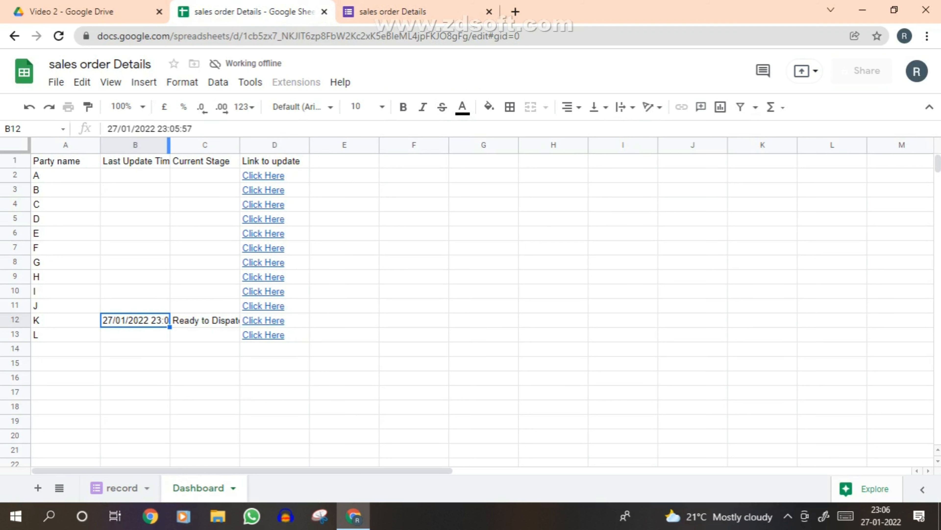
pyautogui.moveTo(169, 144); pyautogui.dragTo(222, 144)
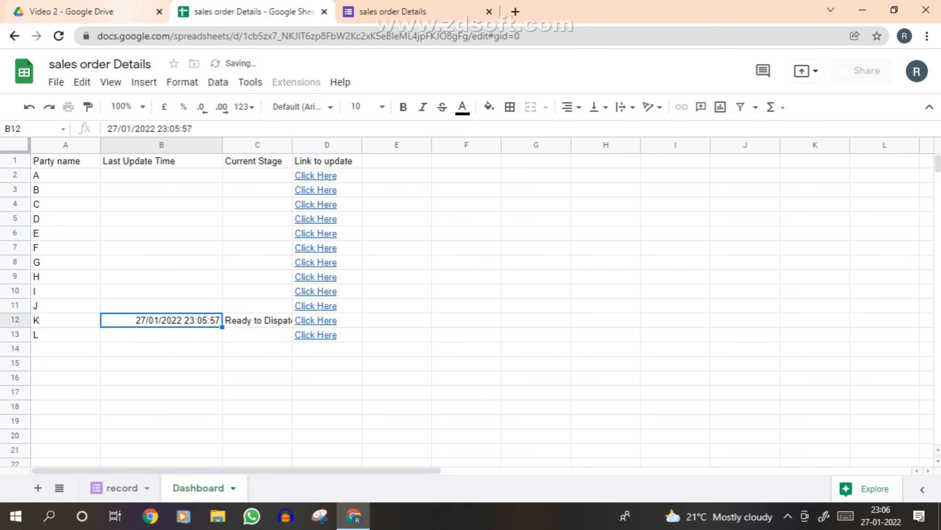
pyautogui.click(258, 320)
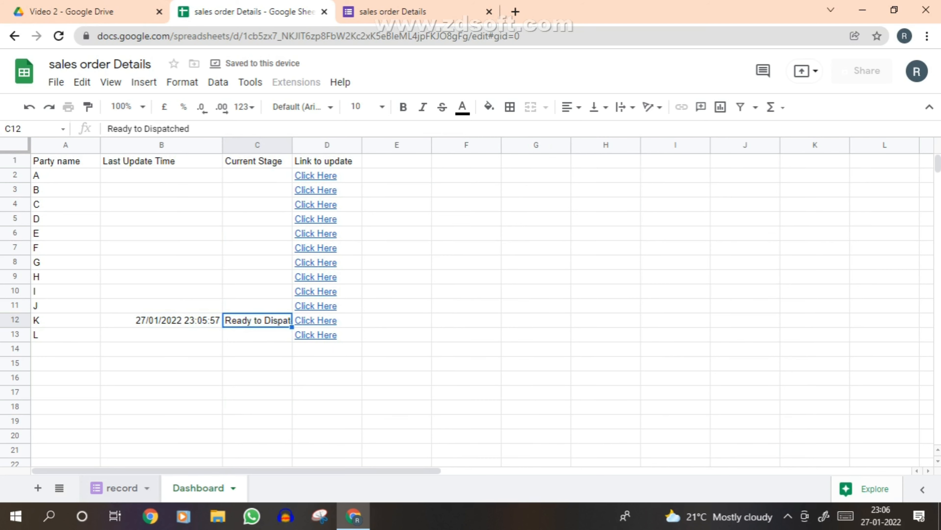
# Step: Compare party K's timestamps and stages on the record sheet with its last update time and current stage on the Dashboard
pyautogui.click(121, 488)
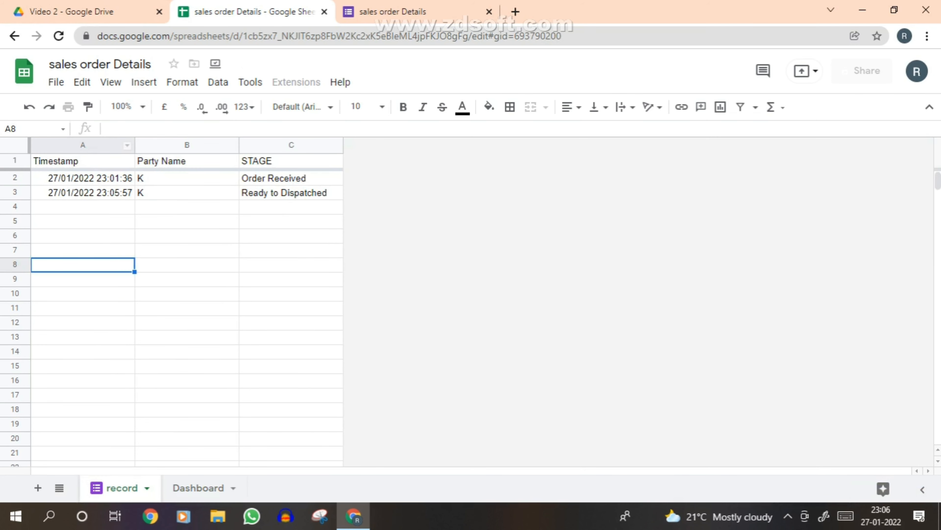
pyautogui.click(83, 192)
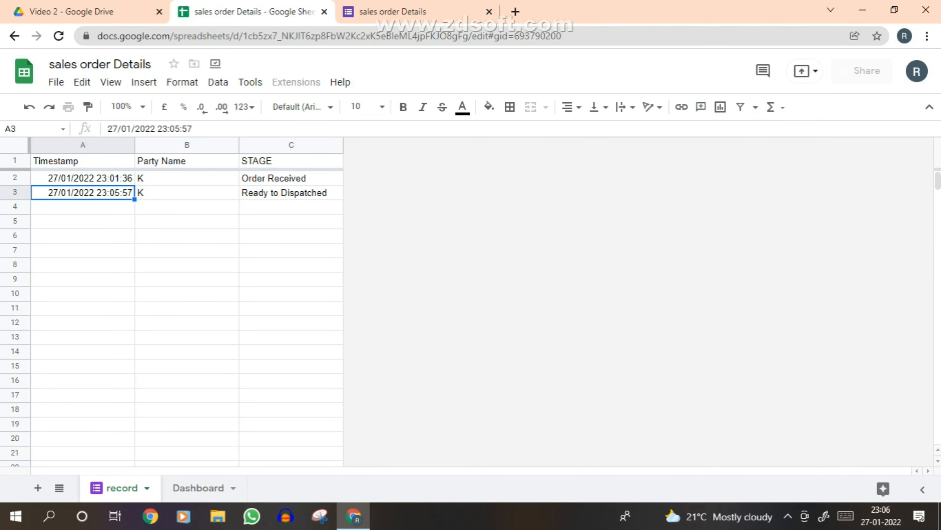
pyautogui.click(82, 178)
pyautogui.click(198, 488)
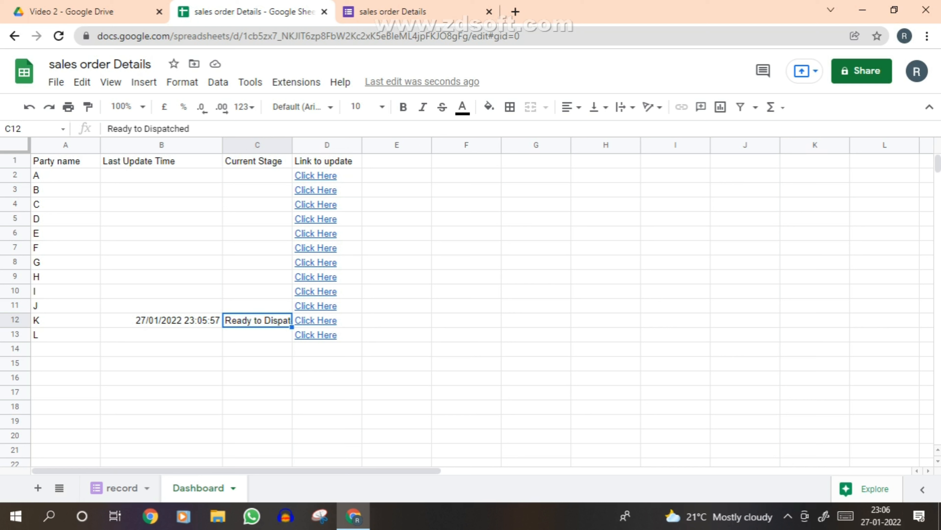
pyautogui.click(161, 320)
pyautogui.hotkey('shift', 'Right')
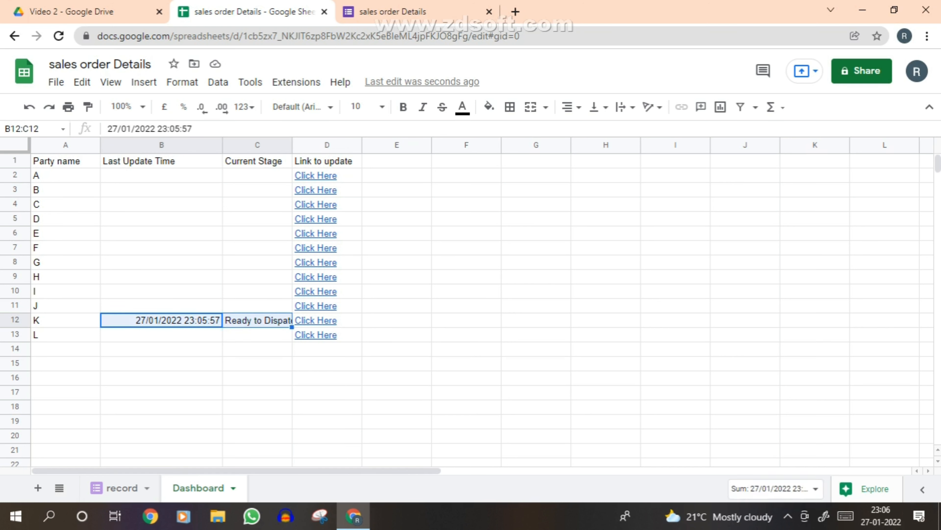